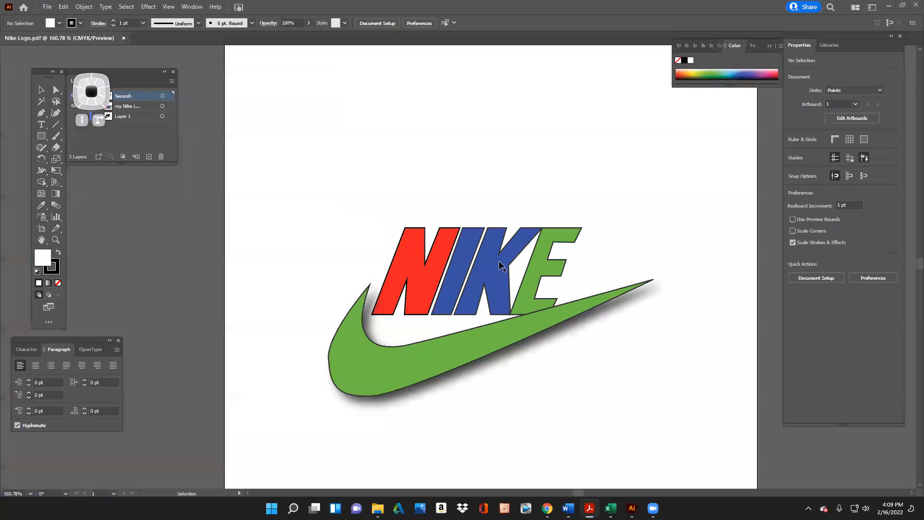
key(ctrl+z)
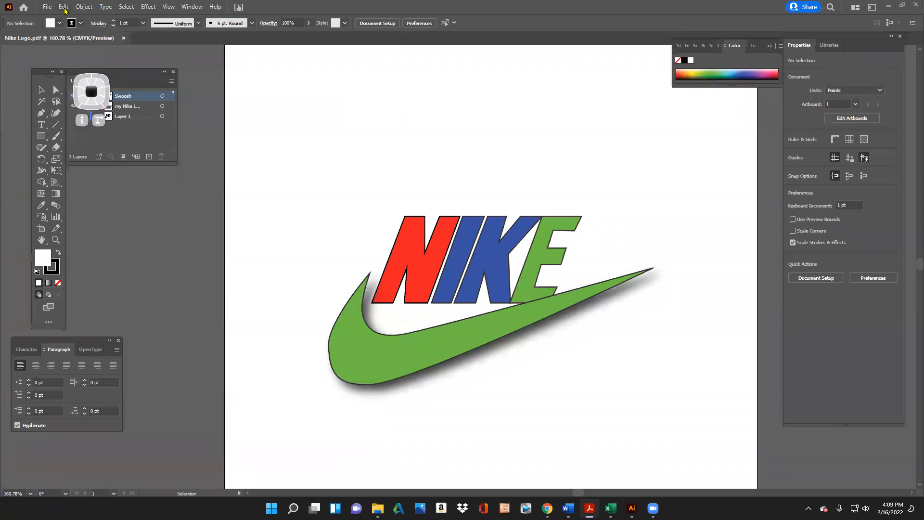
click(47, 7)
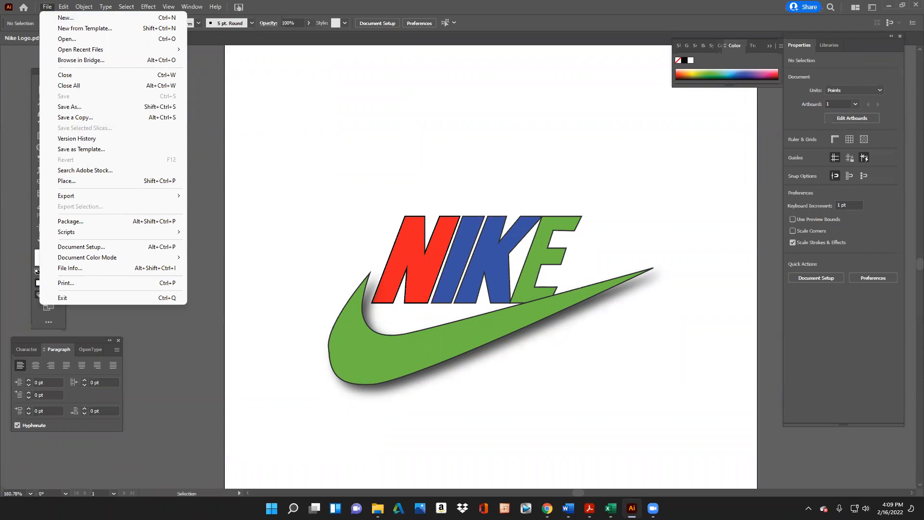
key(Escape)
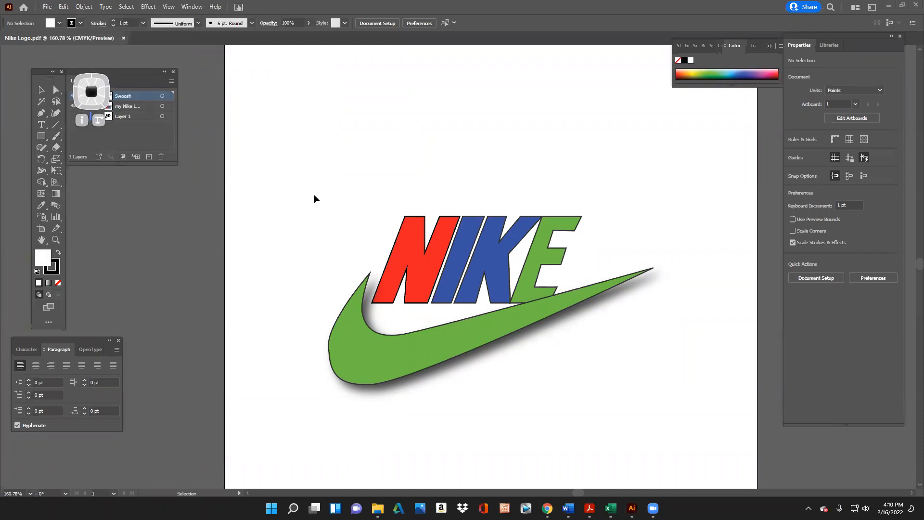
Export the Nike artwork in PNG format as Nike Logo in the Spring 2022 folder, replacing the existing file
click(48, 6)
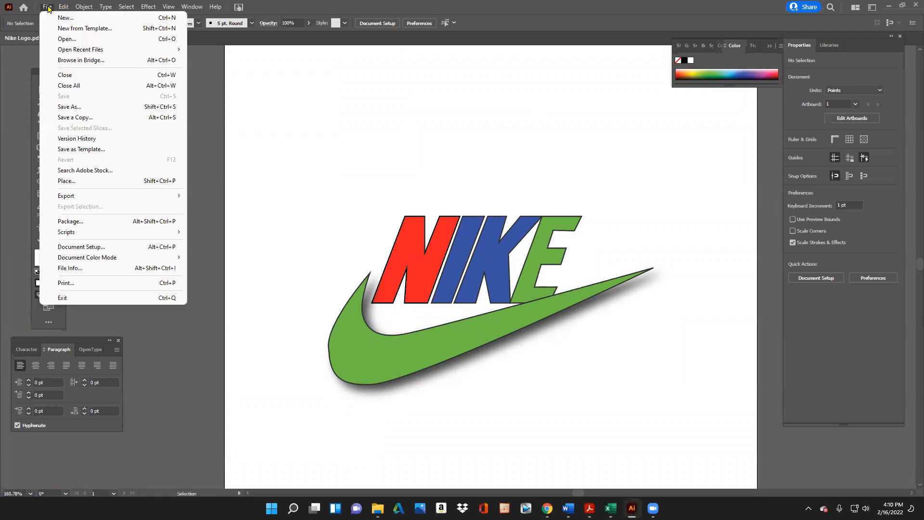
mouse_move(104, 200)
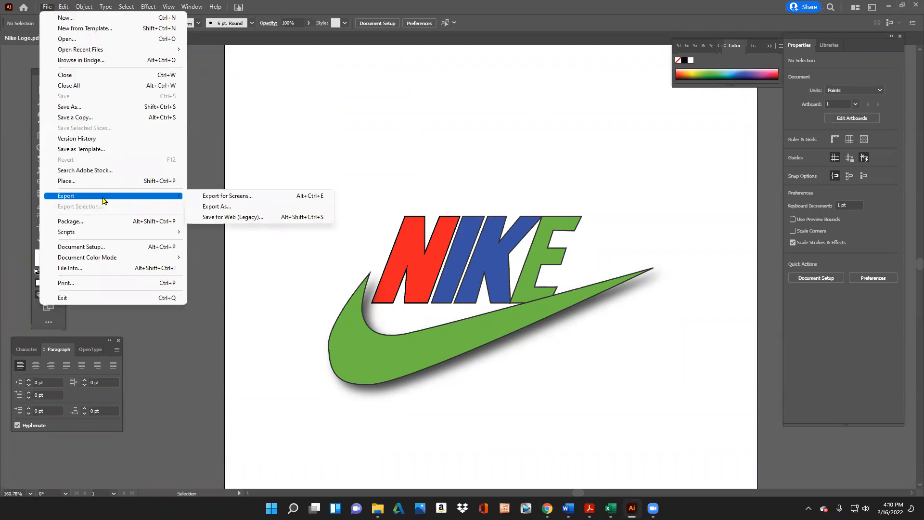
click(264, 206)
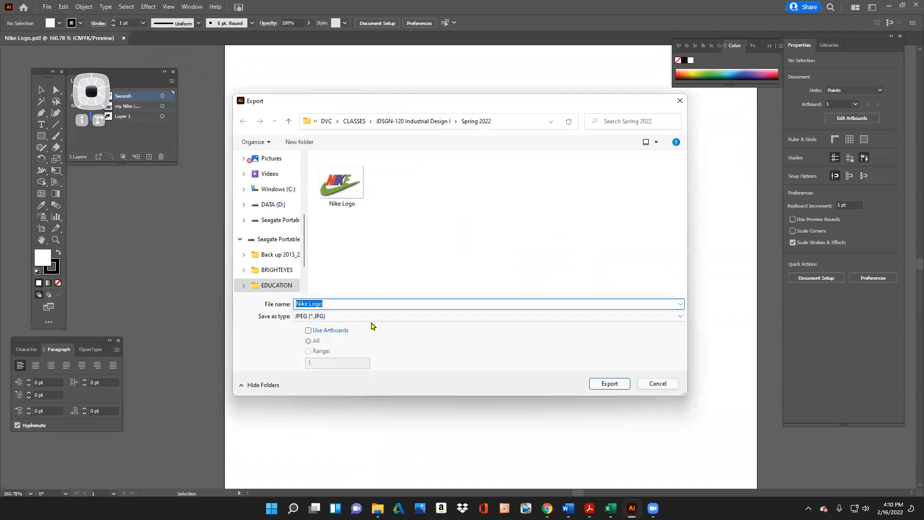
click(343, 316)
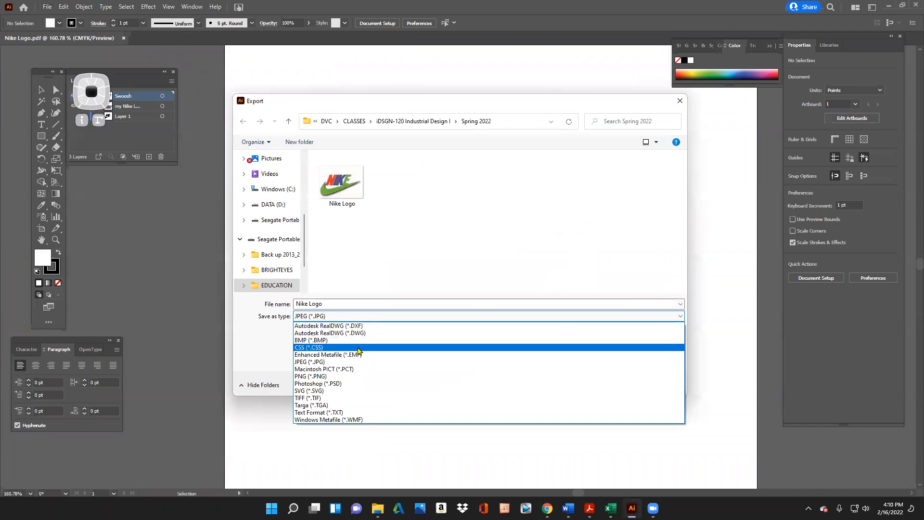
click(502, 123)
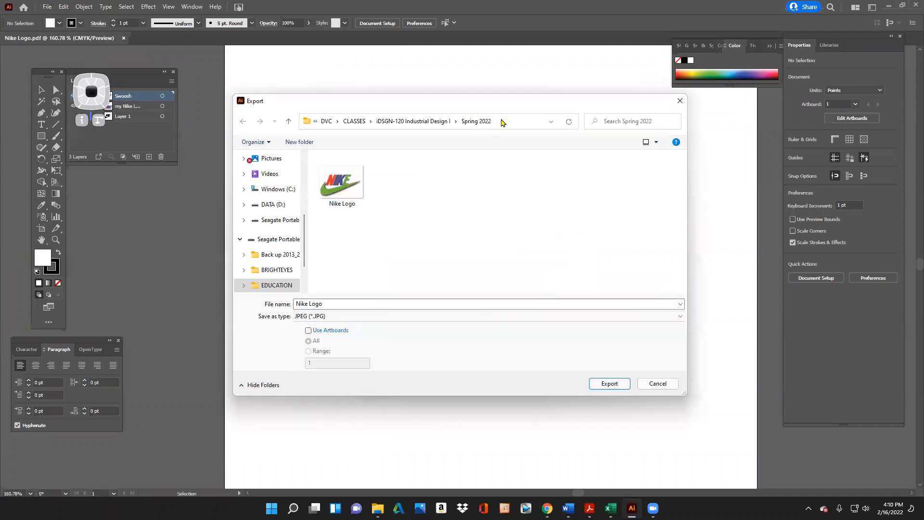
click(417, 317)
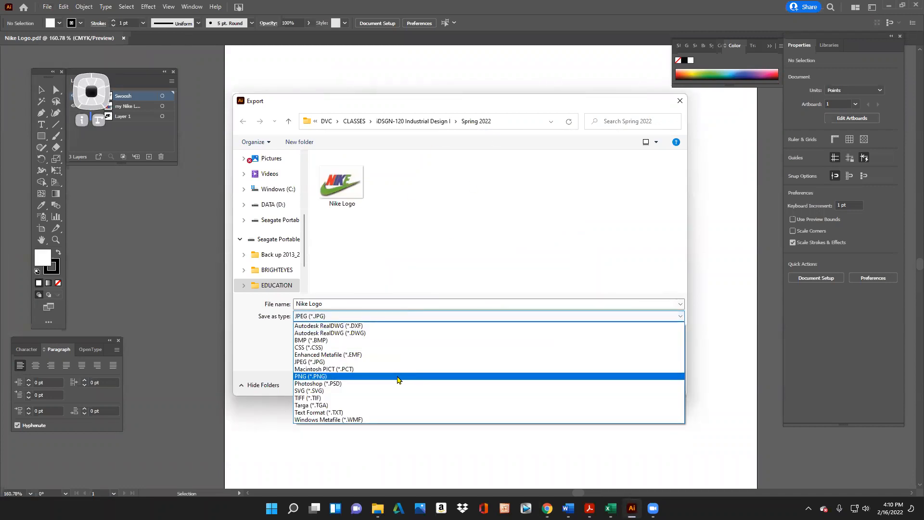
click(398, 377)
click(512, 120)
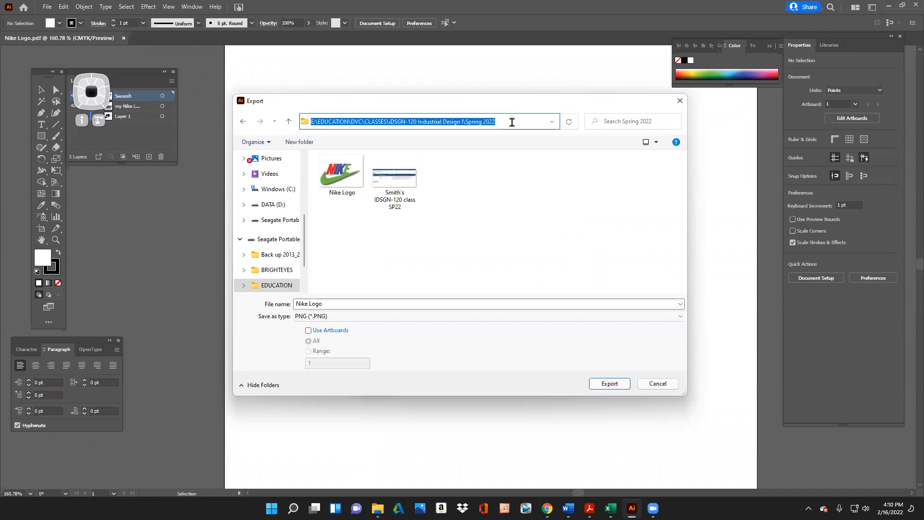
click(609, 384)
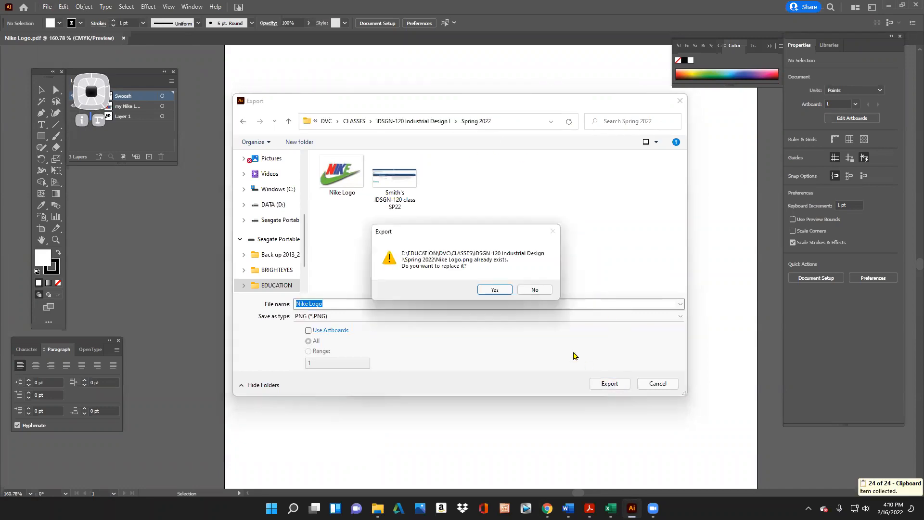
click(494, 290)
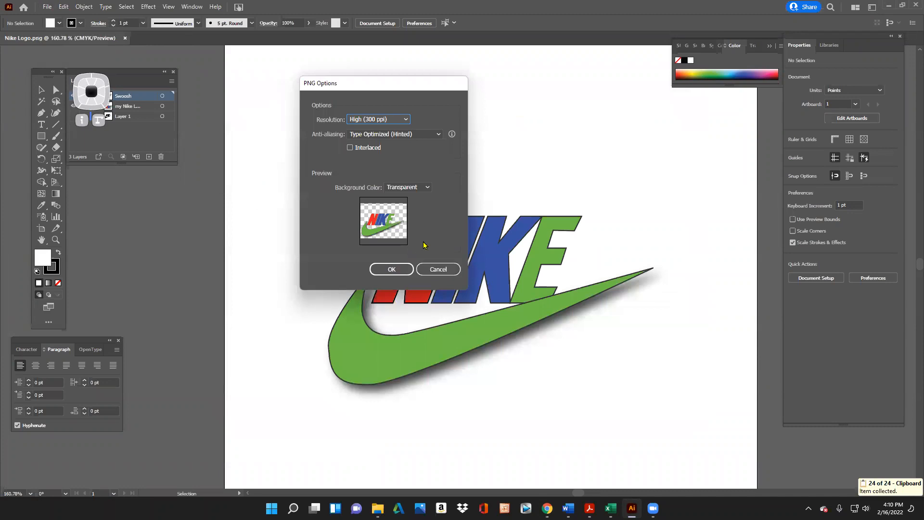
Keep the PNG background color set to Transparent and complete the export
click(408, 185)
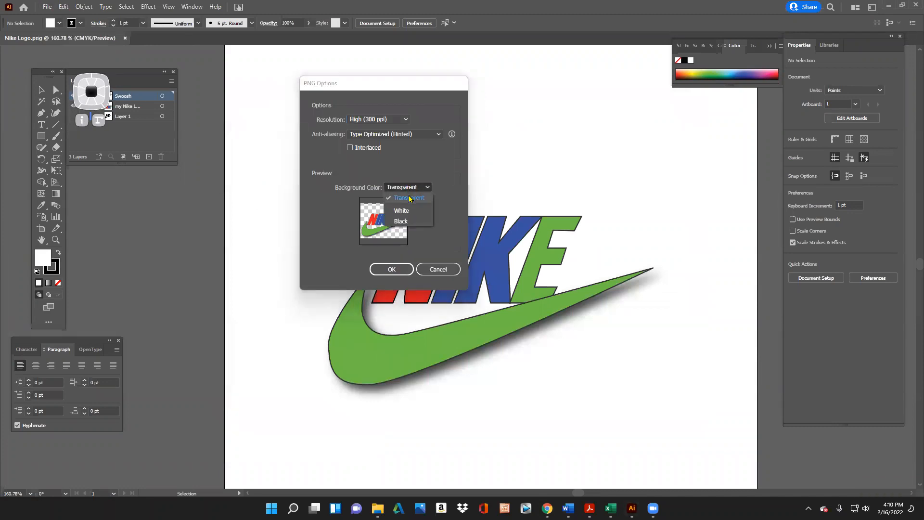
click(409, 198)
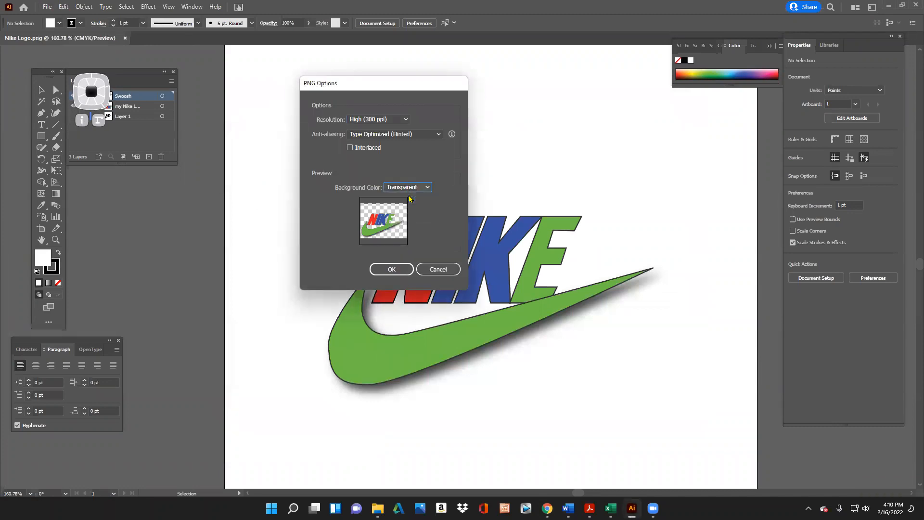
click(397, 269)
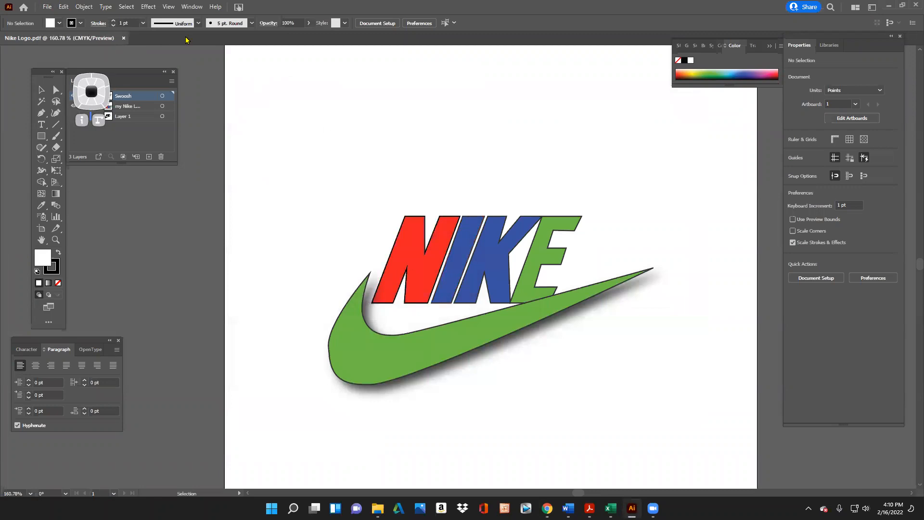
Create a new document from the Letter preset, 612 x 792 pt
click(47, 8)
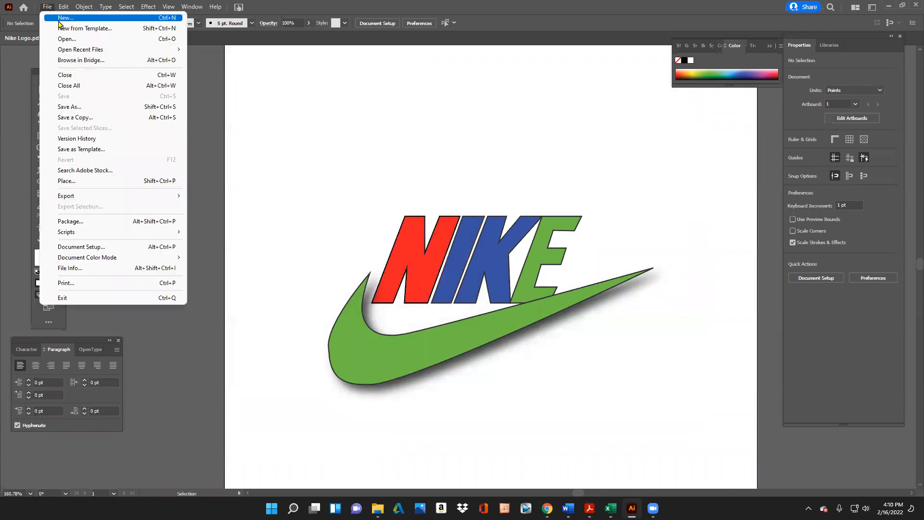
click(66, 18)
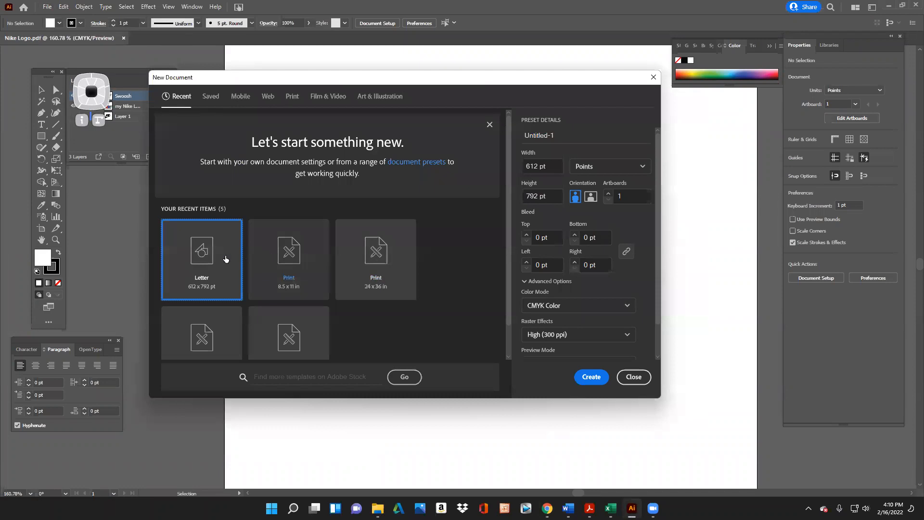
click(605, 378)
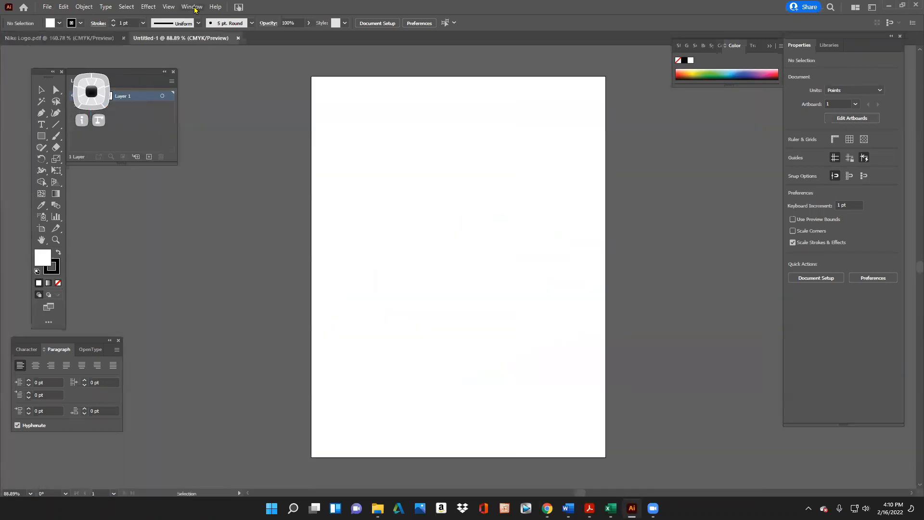
click(193, 7)
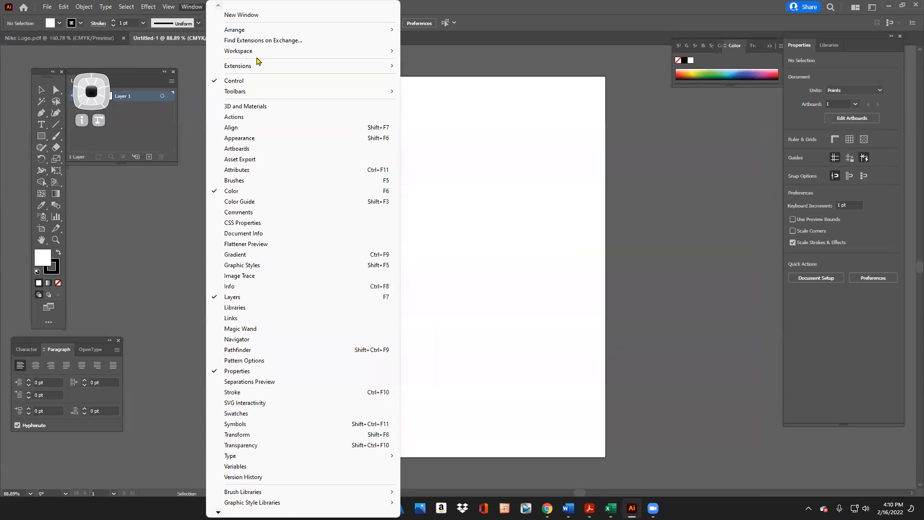
mouse_move(278, 95)
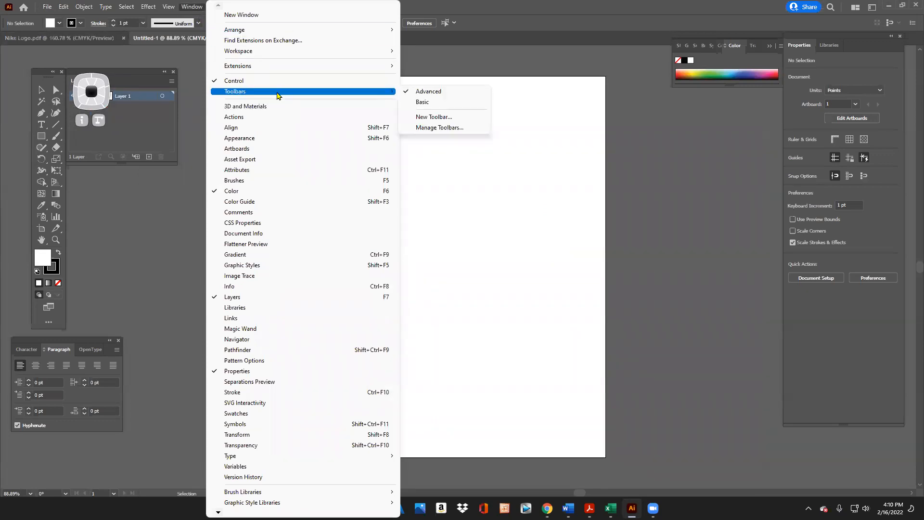
mouse_move(268, 54)
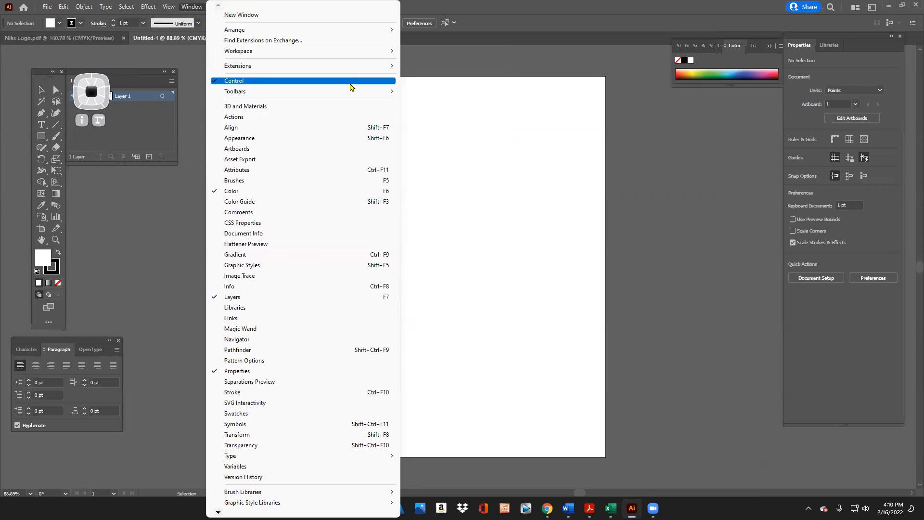
mouse_move(347, 91)
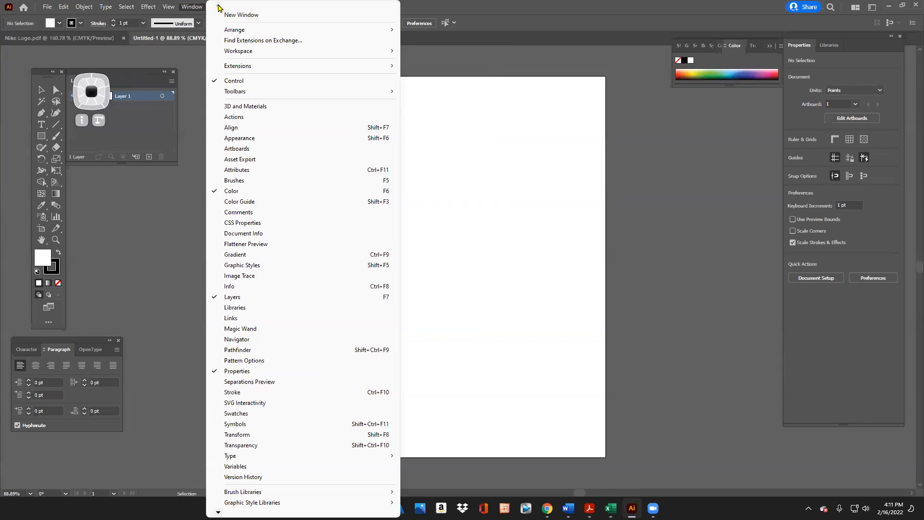
key(Escape)
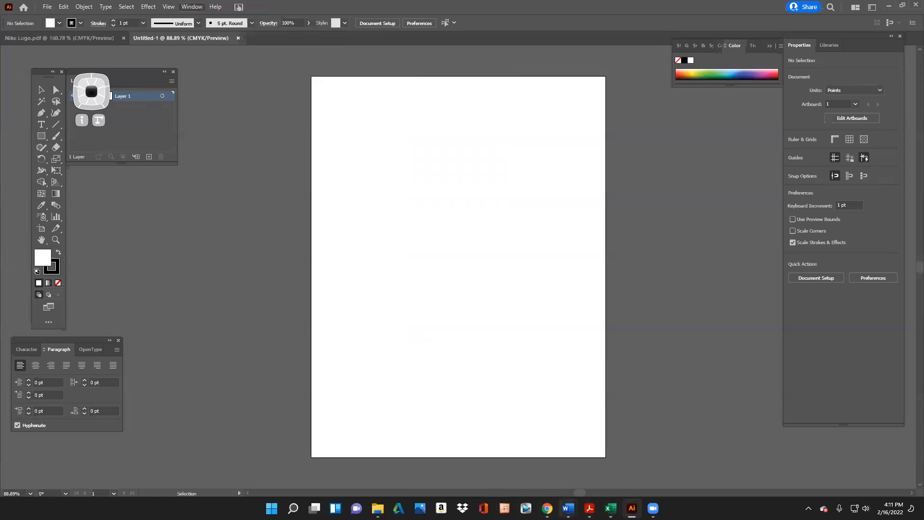
Switch to the Chrome window showing the flat box template and download its PNG file from the course page
mouse_move(547, 508)
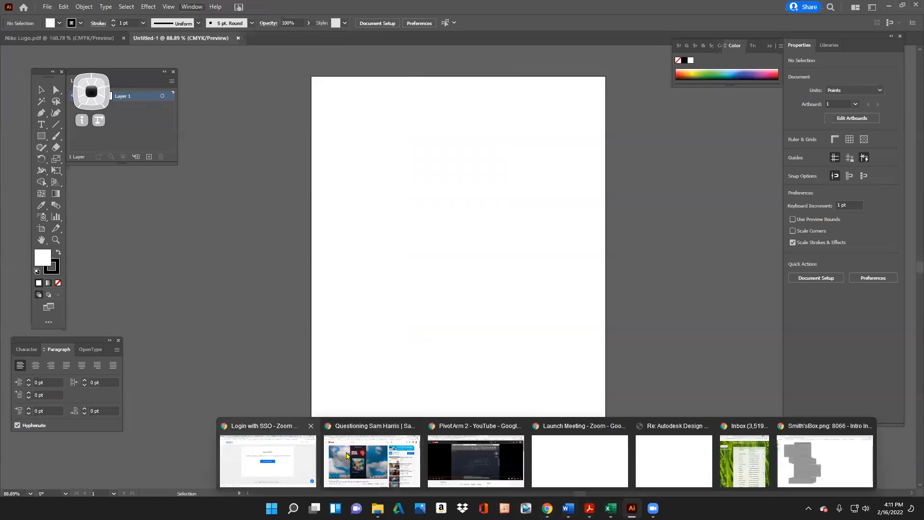
click(824, 461)
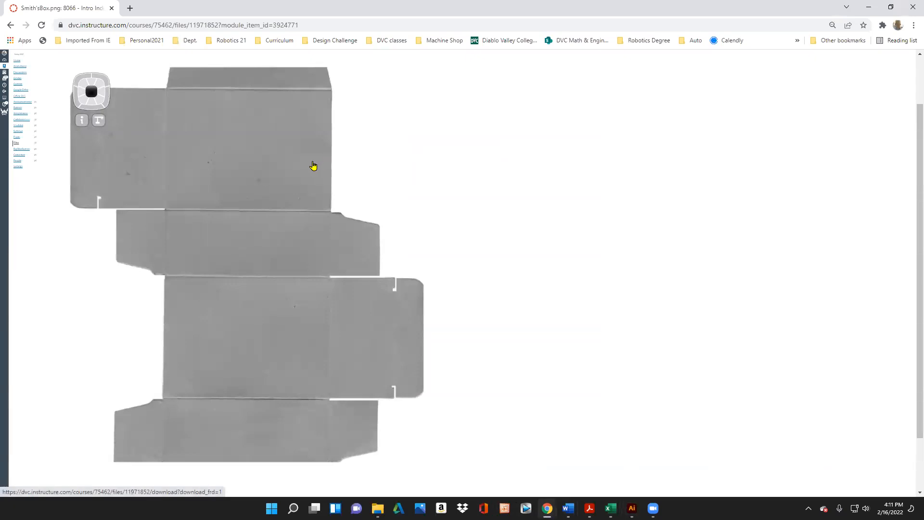
scroll(306, 149, up, 2)
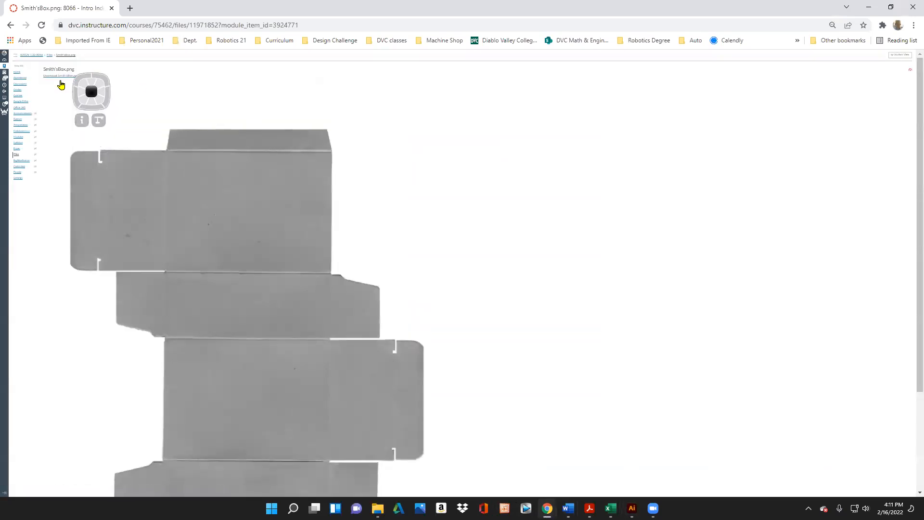
click(912, 27)
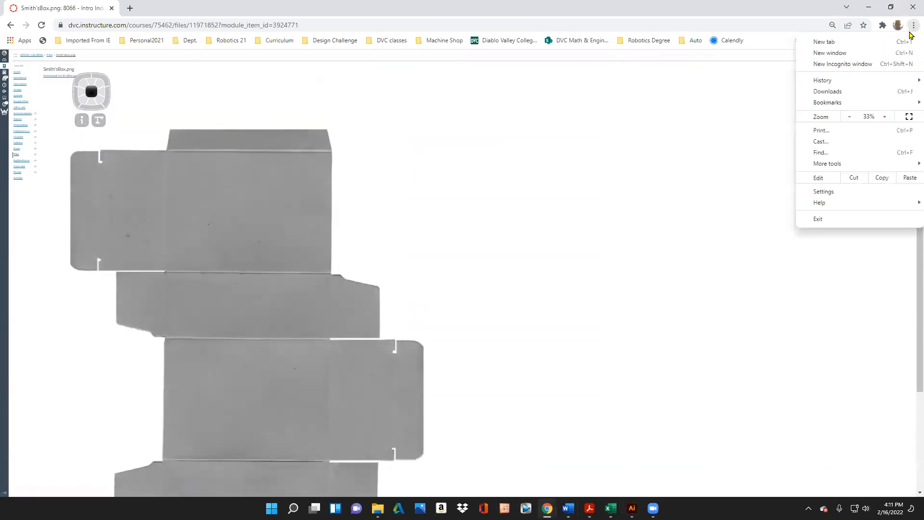
click(884, 117)
click(884, 117)
click(884, 117)
click(884, 117)
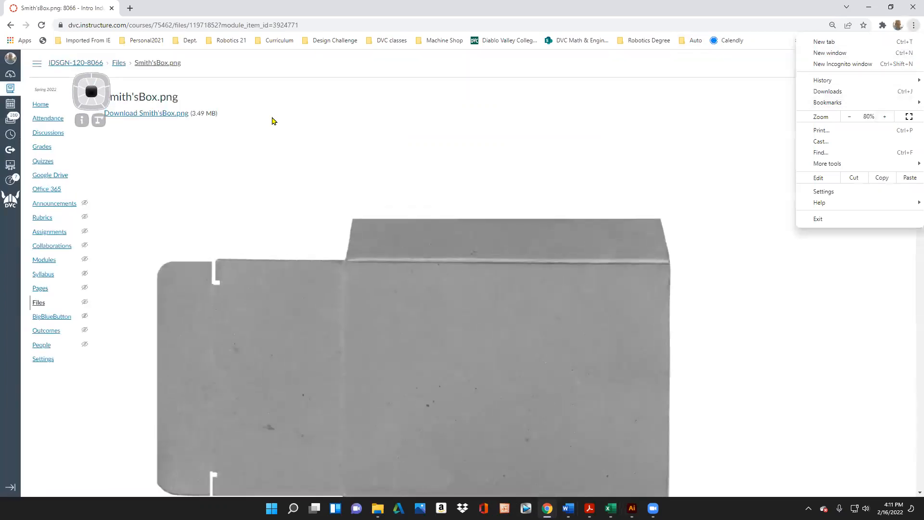
click(172, 118)
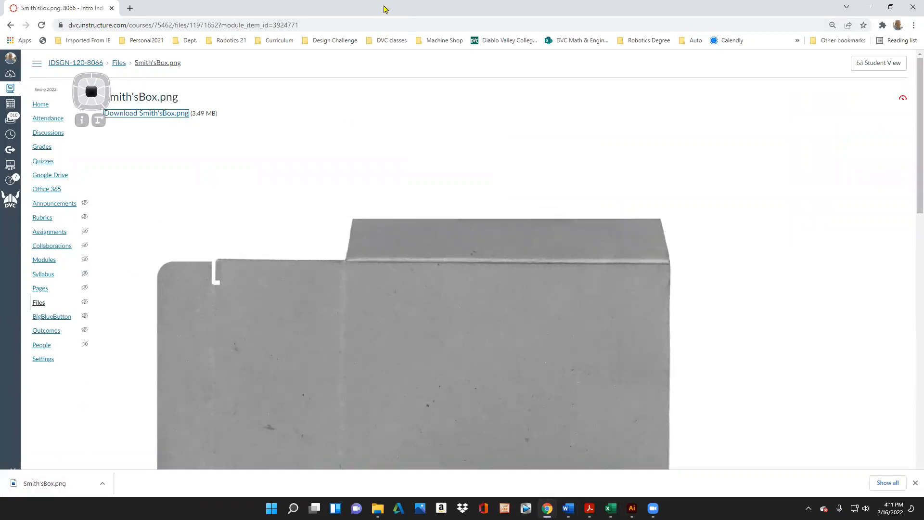
Bring the downloaded box template PNG from Chrome into the new Illustrator document as a linked image
key(alt+Tab)
key(alt+Tab)
drag(872, 482, 481, 273)
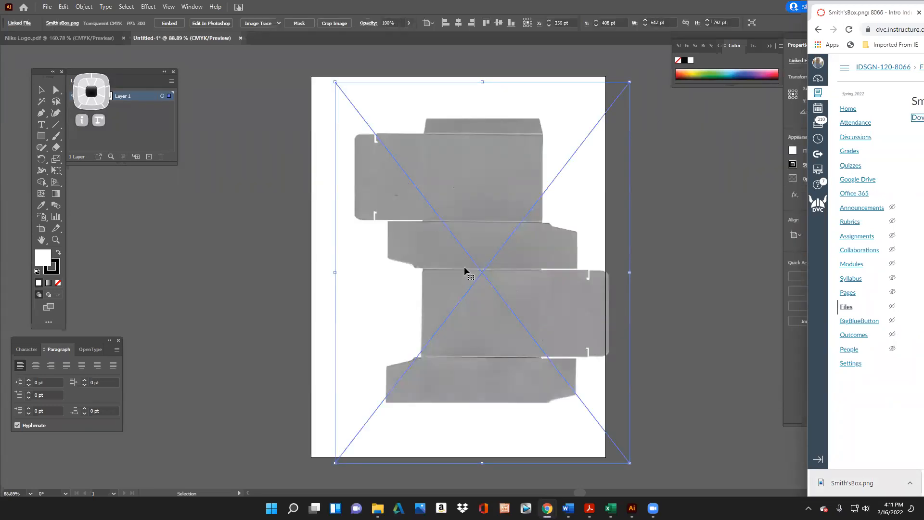
click(516, 246)
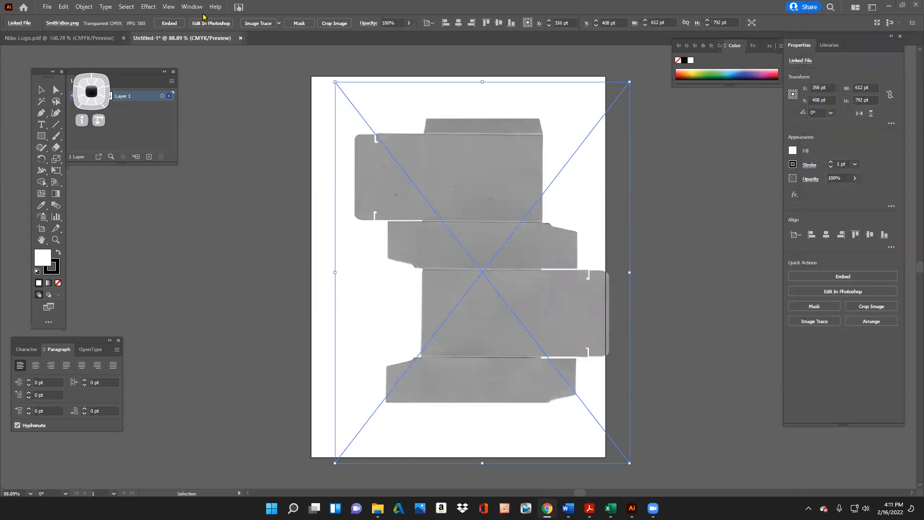
Enlarge the linked box image to about 1272 x 1646 pt and move it so it is roughly centered over the artboard
click(168, 7)
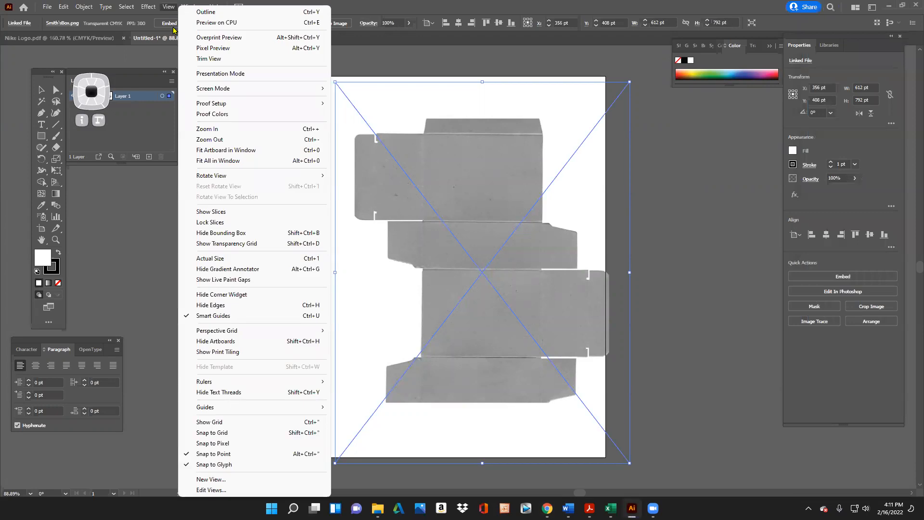
click(219, 141)
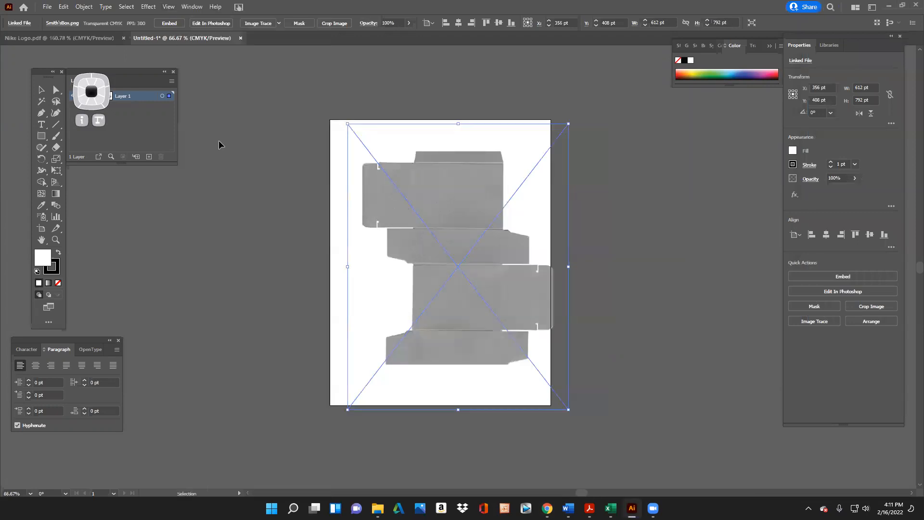
click(168, 6)
click(214, 139)
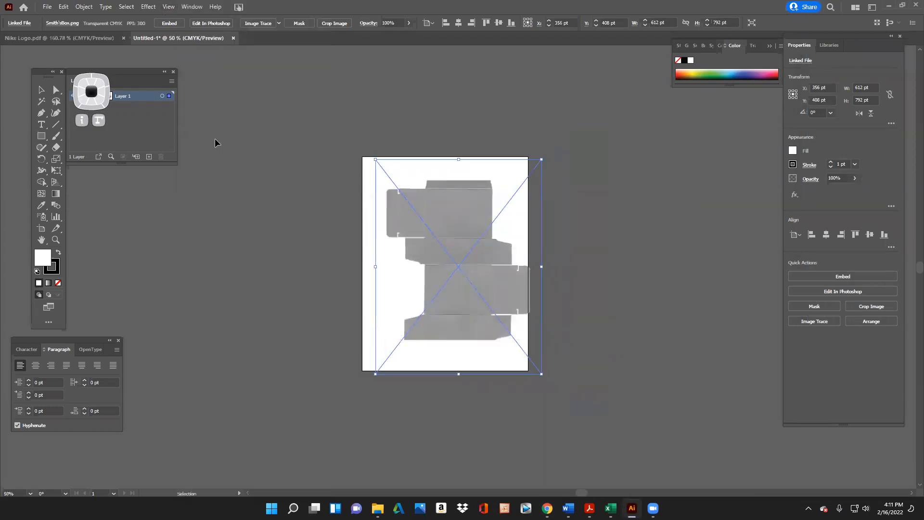
drag(375, 160, 183, 36)
scroll(452, 297, down, 2)
drag(451, 296, 506, 392)
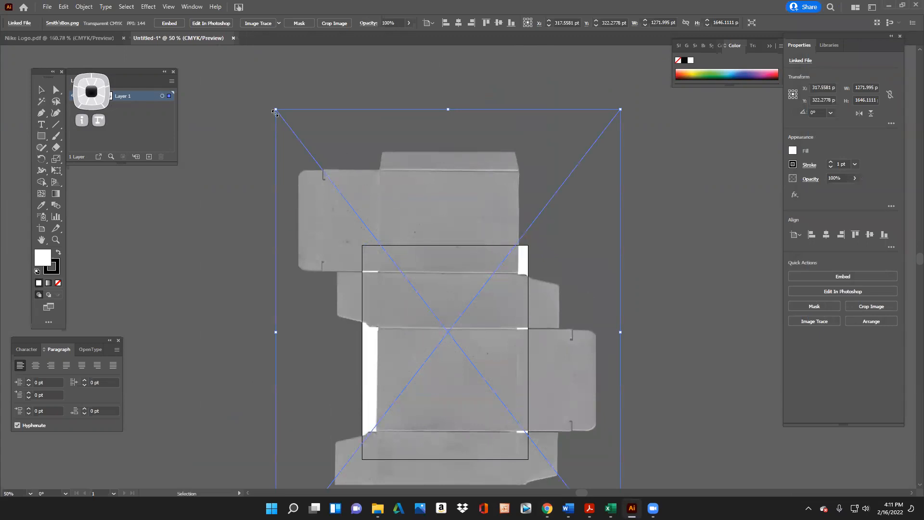
Undo the box image's move and enlargement, and position the 612 x 792 pt image over the artboard
key(ctrl+z)
key(ctrl+z)
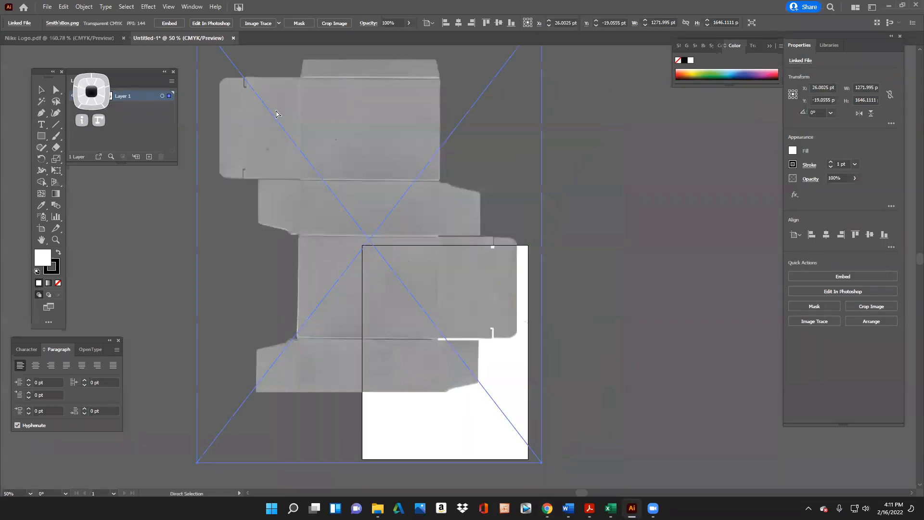
drag(475, 299, 464, 299)
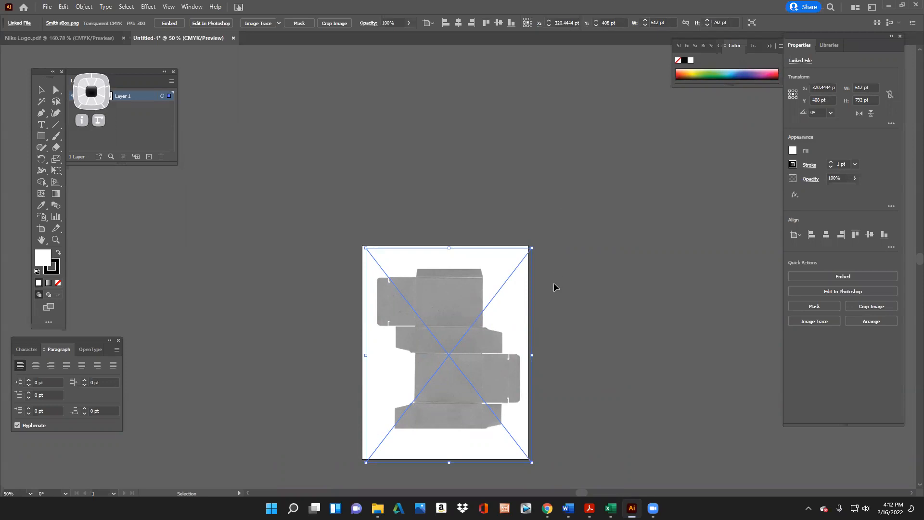
Move the Properties panel outward so it no longer covers the magnified box template
scroll(551, 284, down, 3)
click(56, 240)
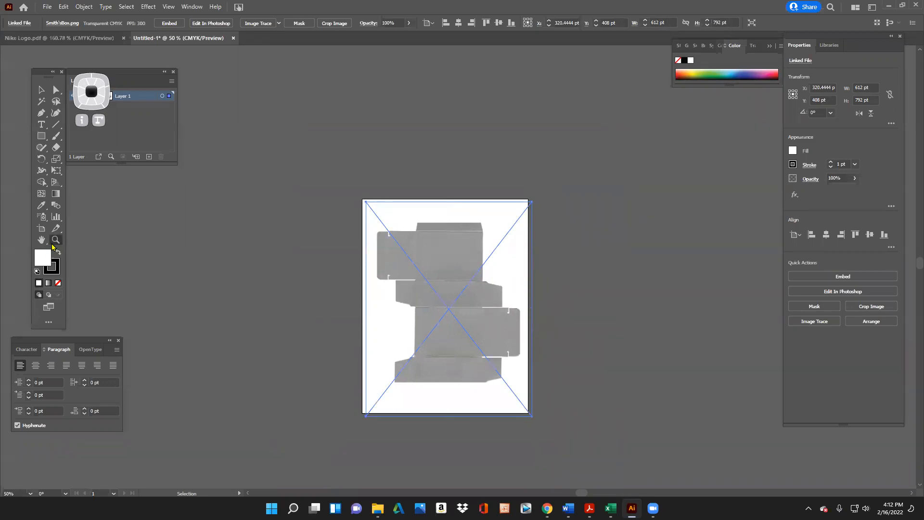
click(458, 246)
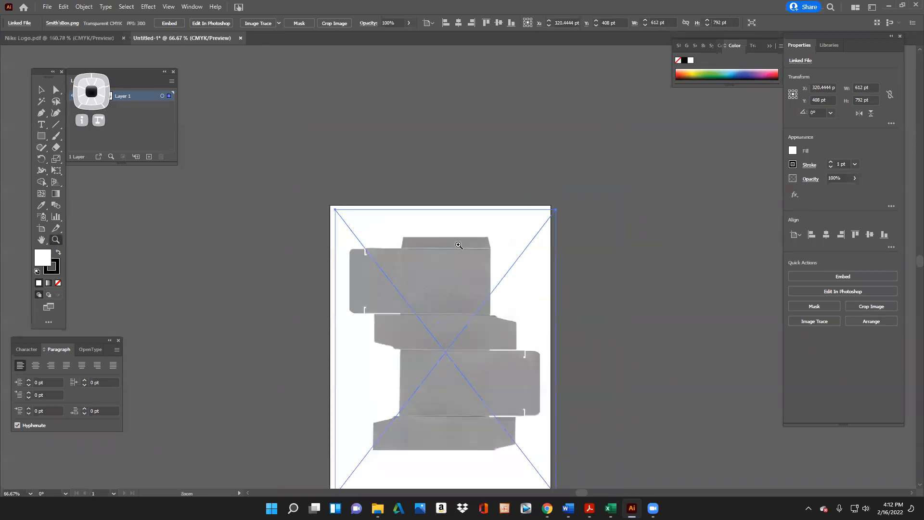
click(379, 323)
click(440, 167)
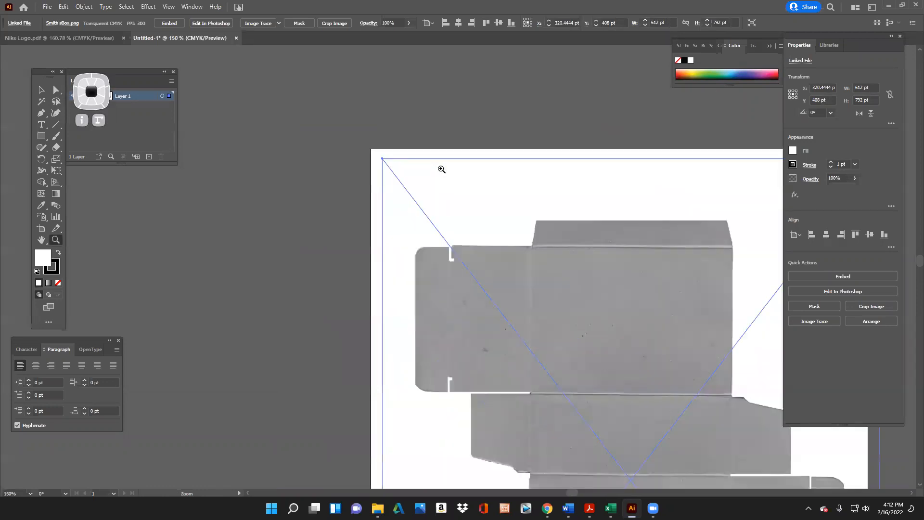
scroll(521, 198, down, 2)
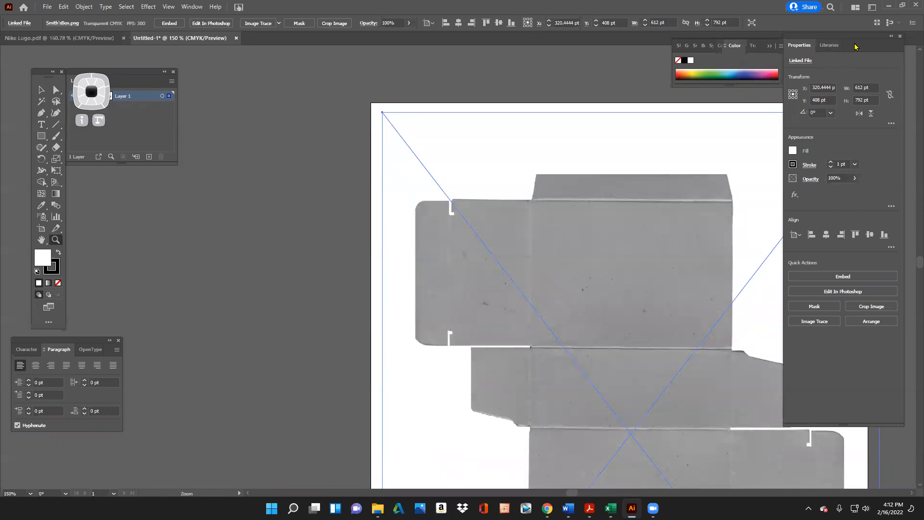
drag(856, 47, 916, 48)
Examine the slots and edges of the template's upper side flap up close, and return to the full artboard at 50%
scroll(705, 259, down, 1)
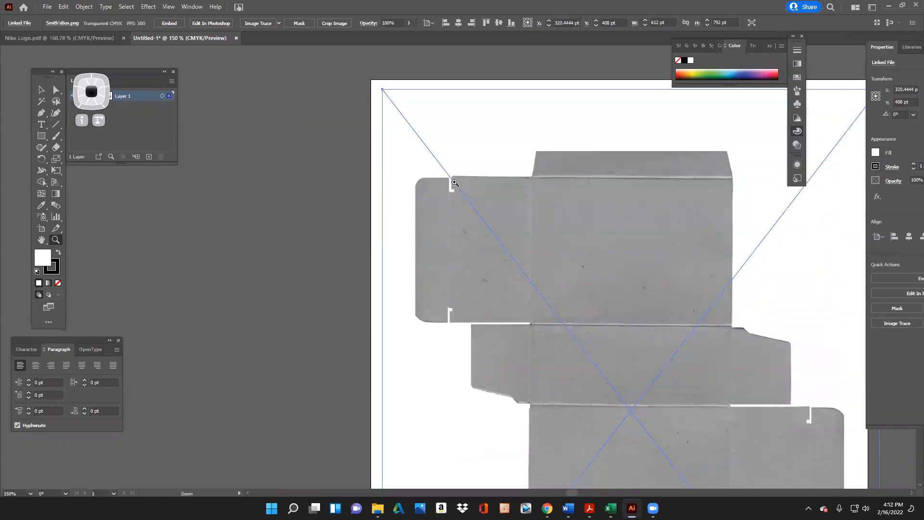
scroll(453, 183, down, 1)
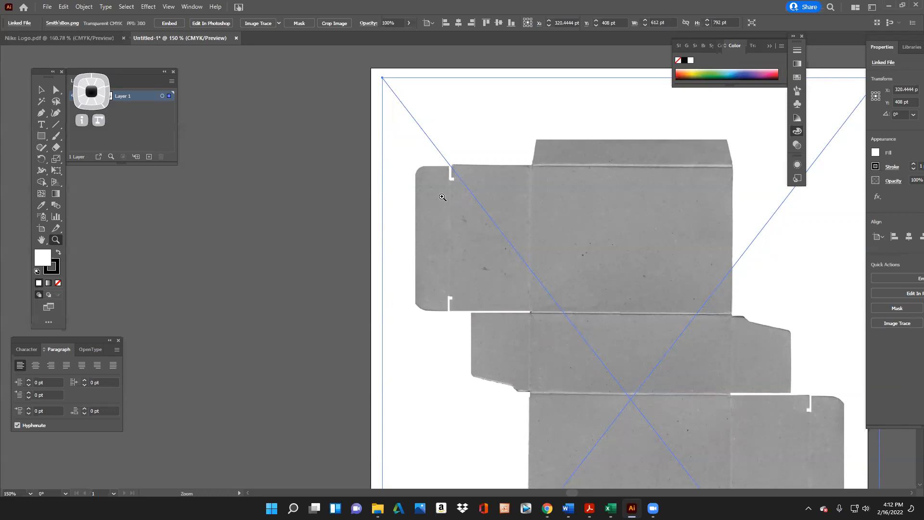
click(462, 188)
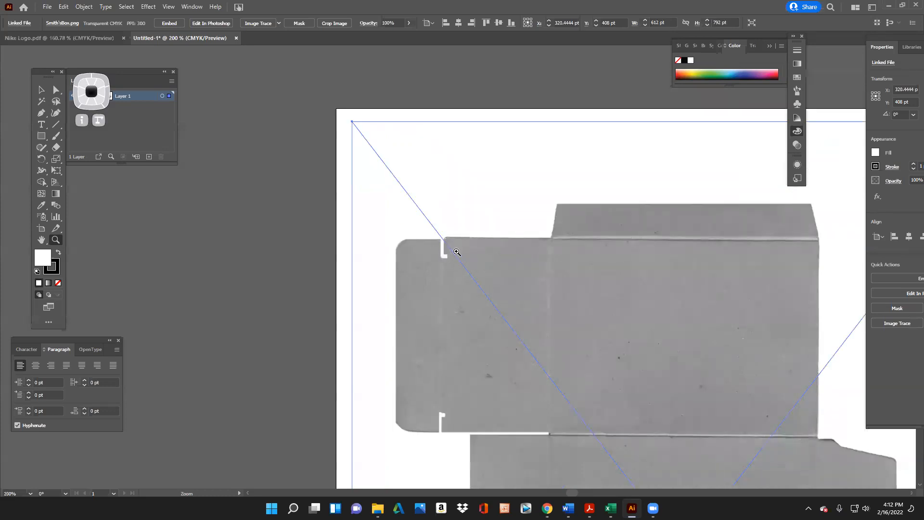
alt+click(522, 267)
alt+click(522, 267)
alt+click(522, 267)
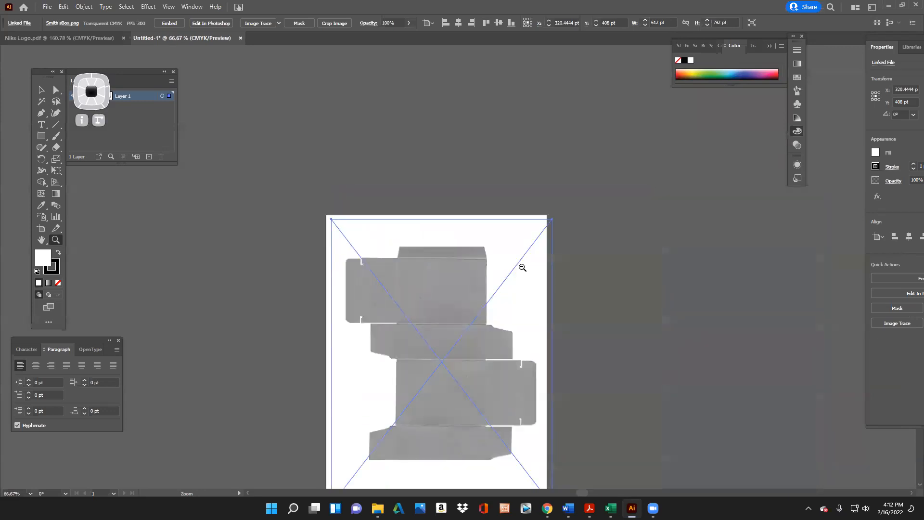
alt+click(522, 267)
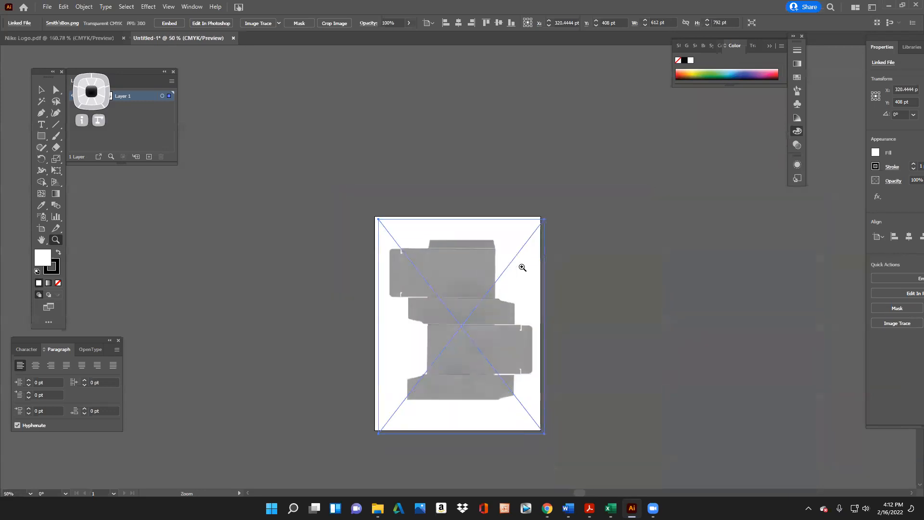
Reposition the floating Paragraph and Layers panels so that the whole Layer 1 row is uncovered
click(191, 8)
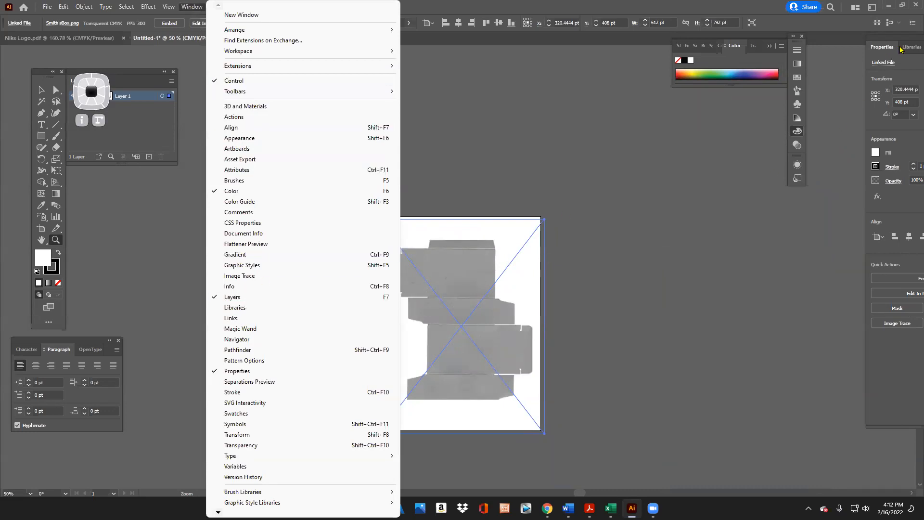
drag(75, 343, 100, 322)
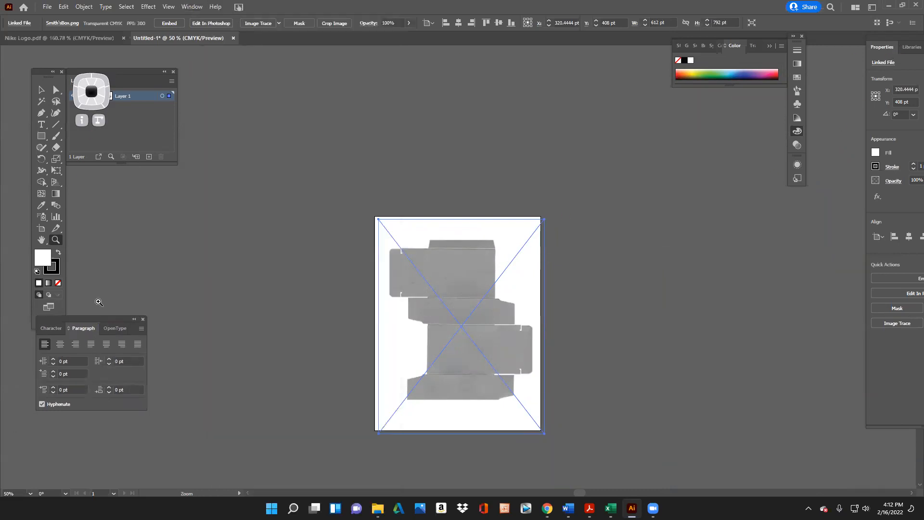
drag(143, 73, 256, 74)
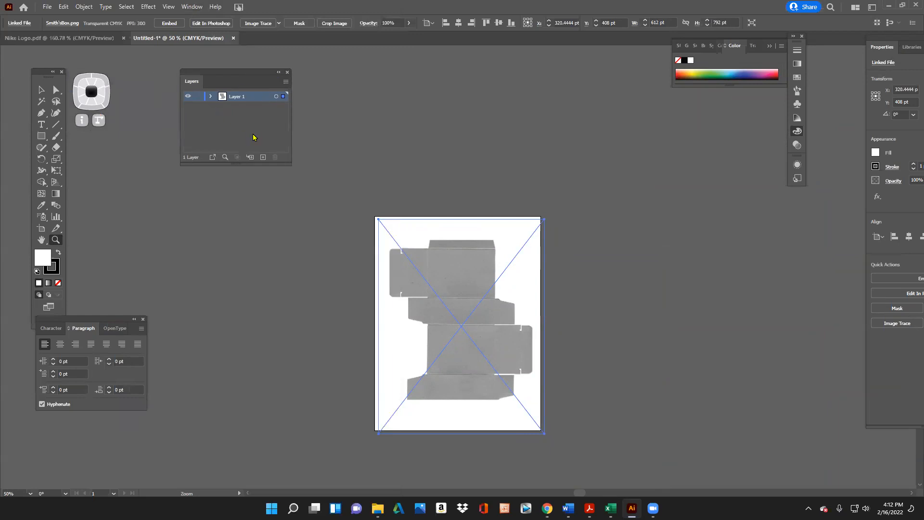
Lock Layer 1 containing the box image and create a new layer named Box above it
click(198, 97)
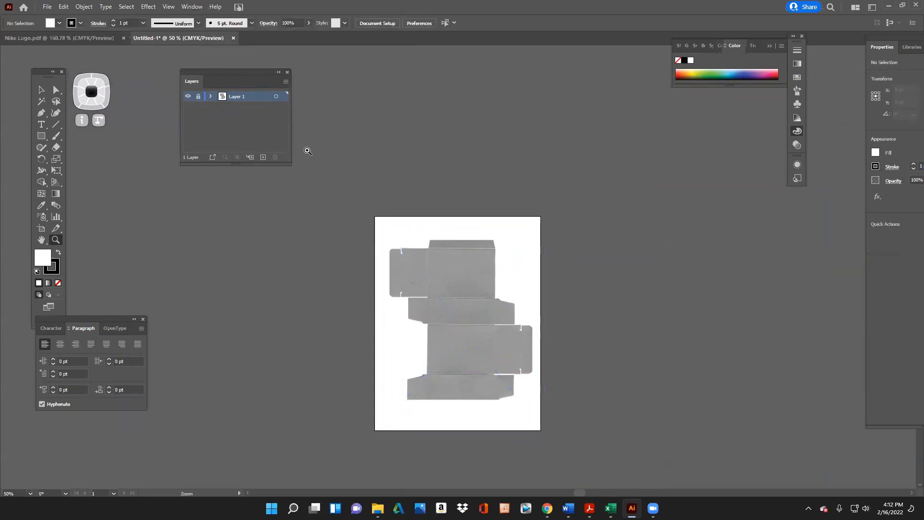
click(285, 82)
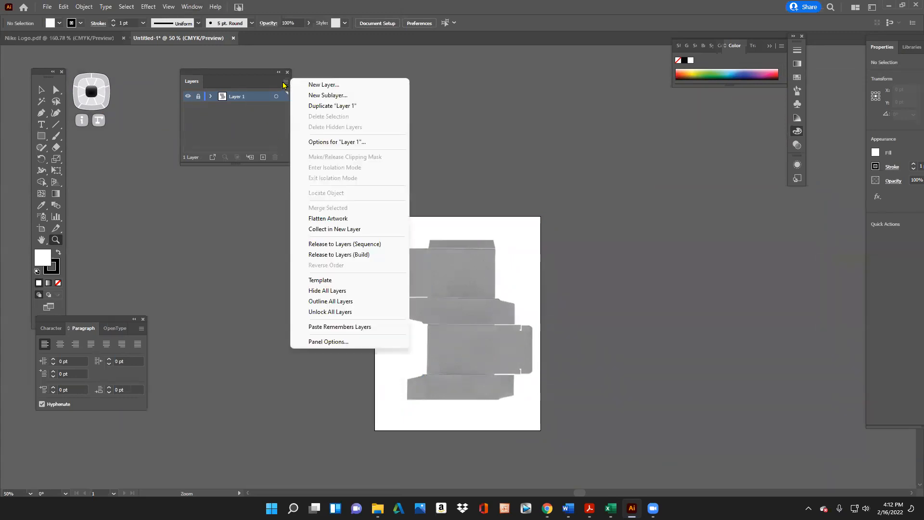
click(323, 86)
text(B)
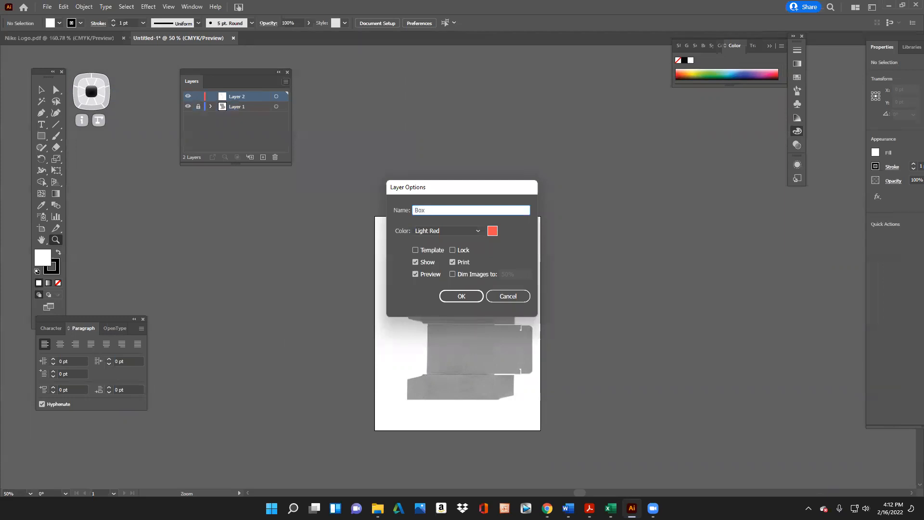
text(ox)
click(476, 294)
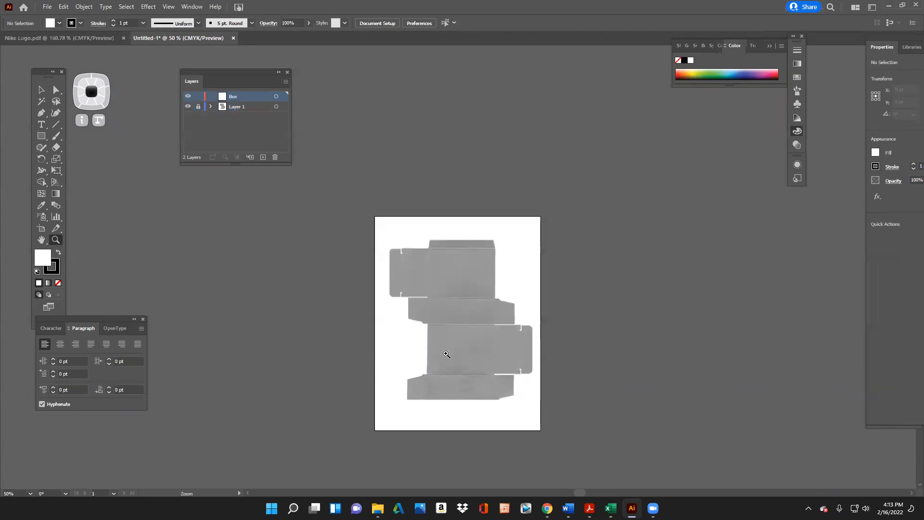
Activate the Pen tool and move the Layers panel clear of the box template, with the view magnified to 150%
click(467, 291)
scroll(480, 281, up, 3)
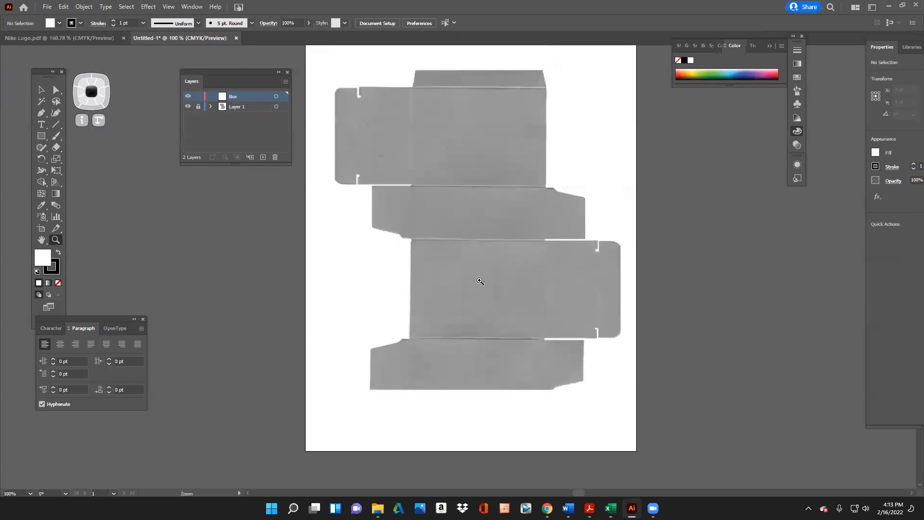
scroll(316, 183, up, 1)
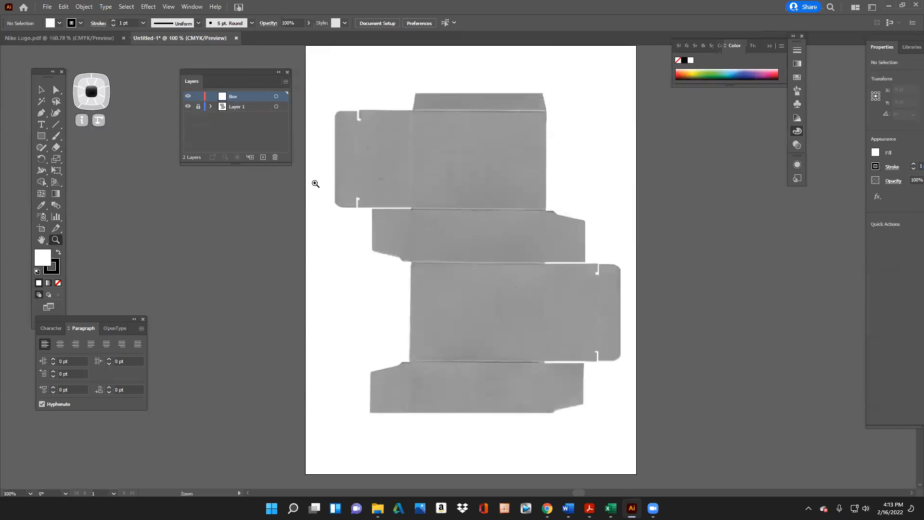
right_click(44, 117)
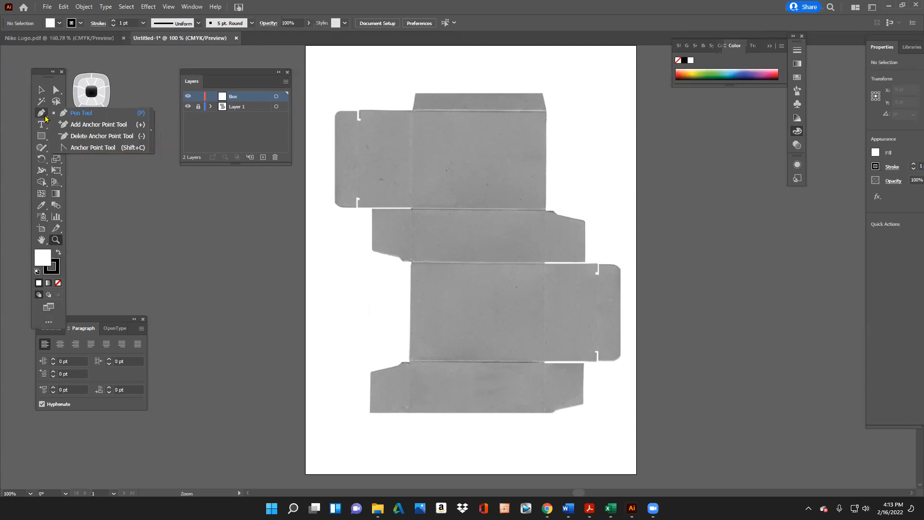
click(79, 114)
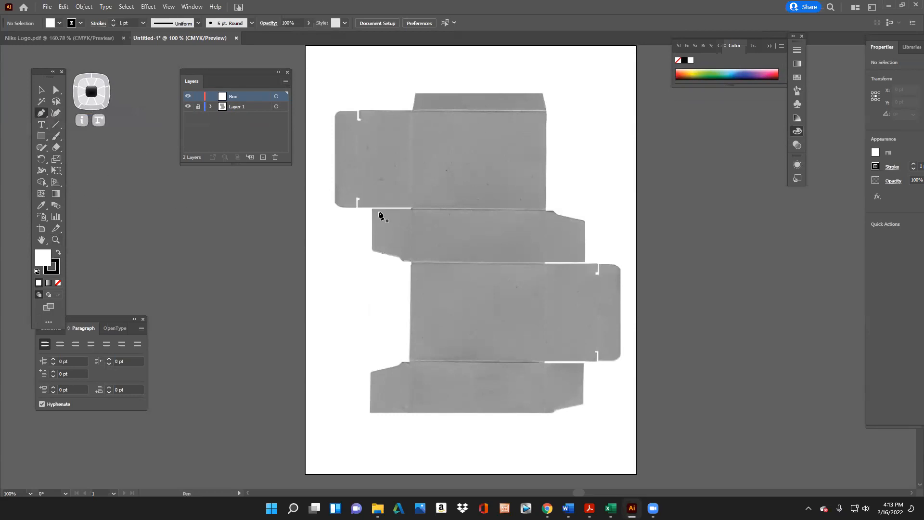
click(201, 9)
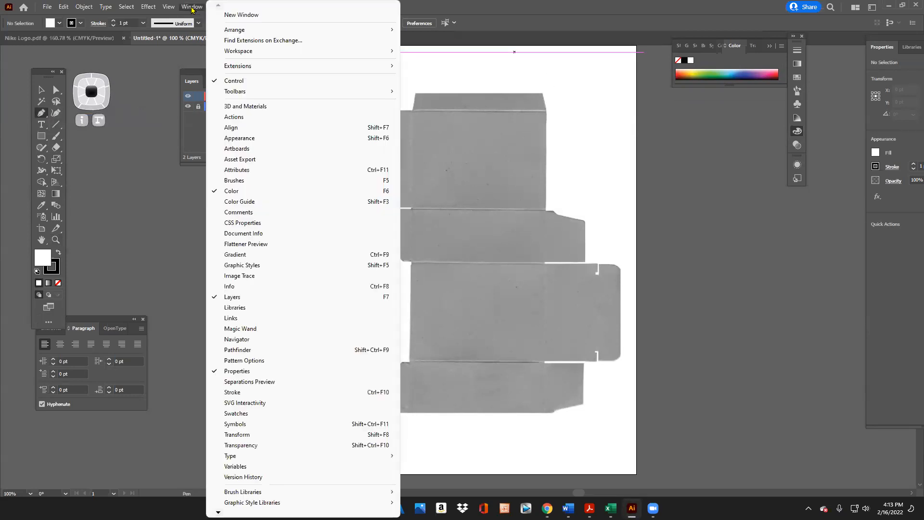
mouse_move(162, 7)
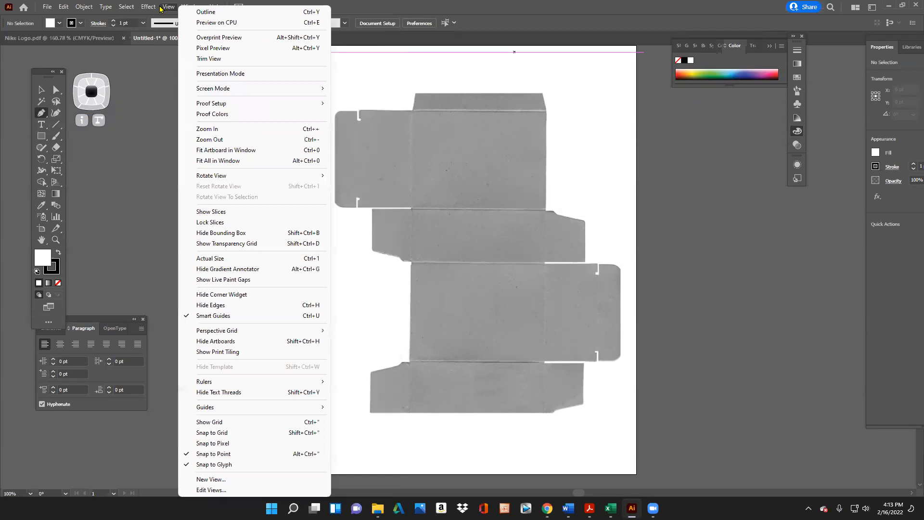
click(244, 128)
scroll(533, 239, down, 3)
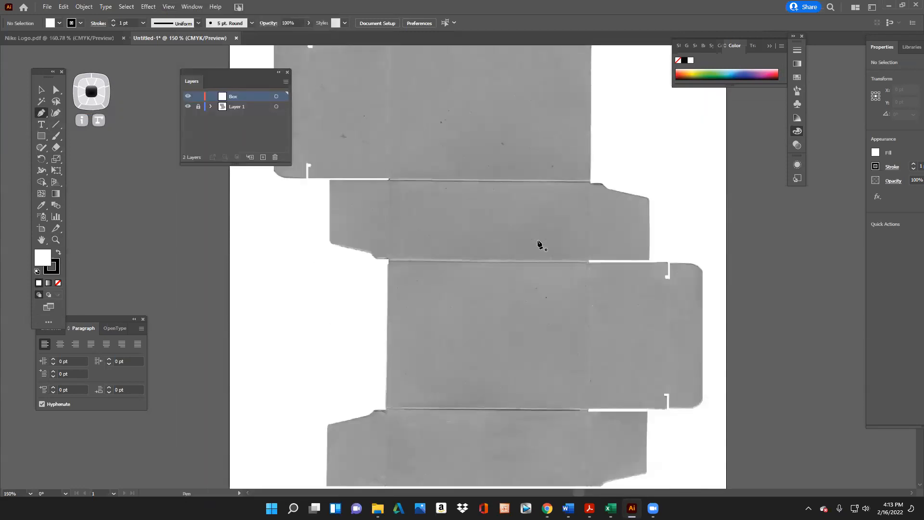
scroll(616, 422, up, 4)
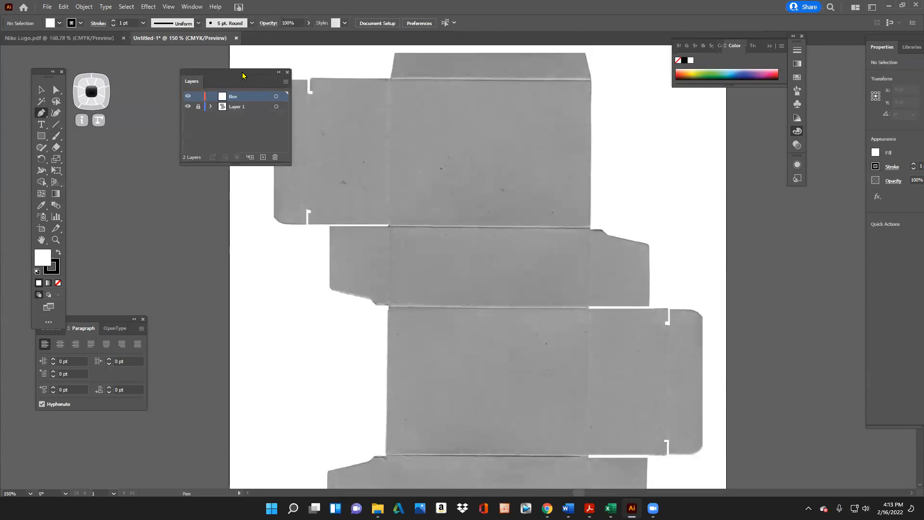
drag(232, 74, 175, 67)
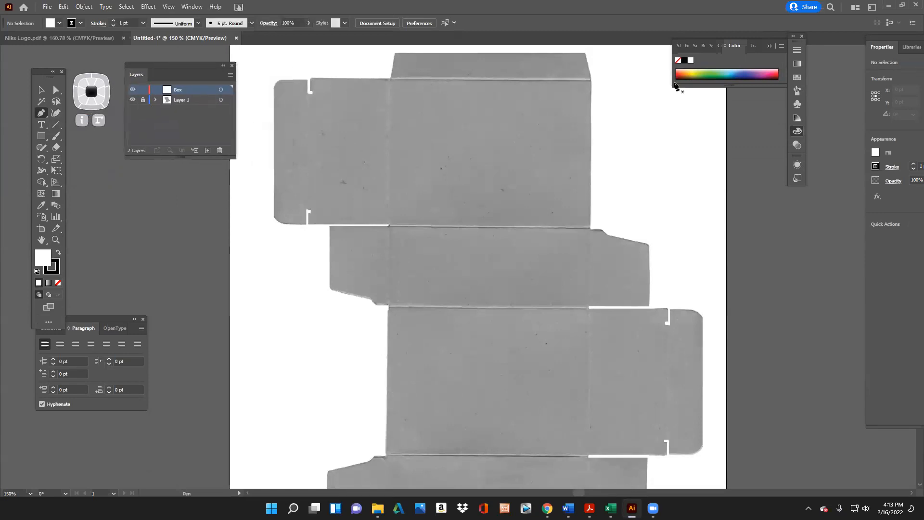
Trace the template's narrow top flap on the Box layer as a closed four-cornered path
click(591, 79)
click(583, 51)
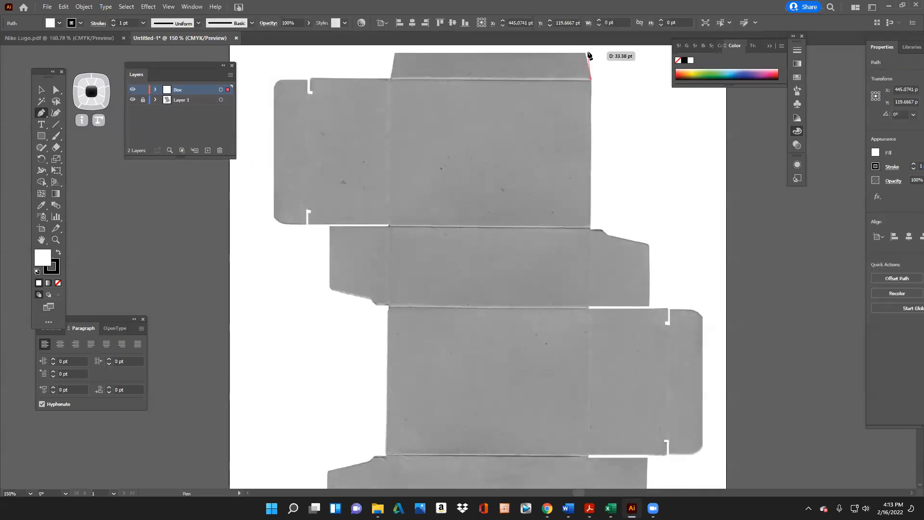
scroll(588, 55, up, 1)
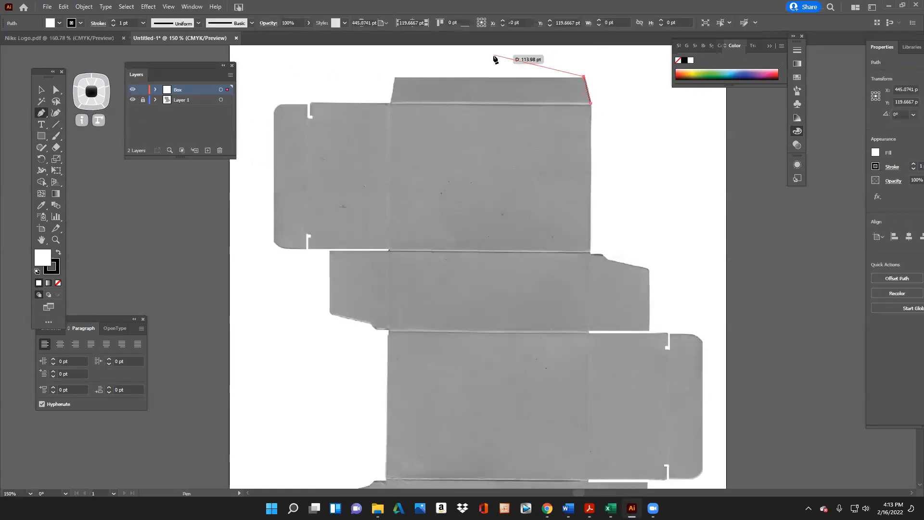
click(394, 76)
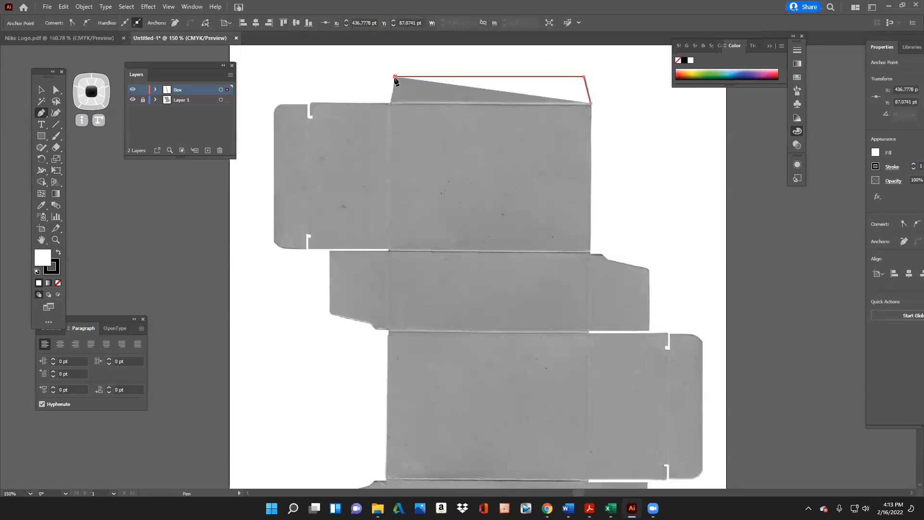
click(390, 103)
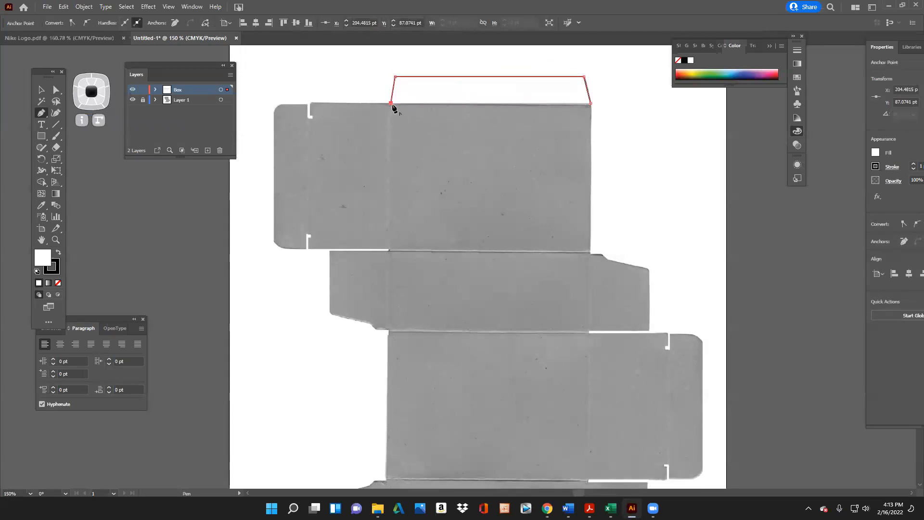
click(592, 103)
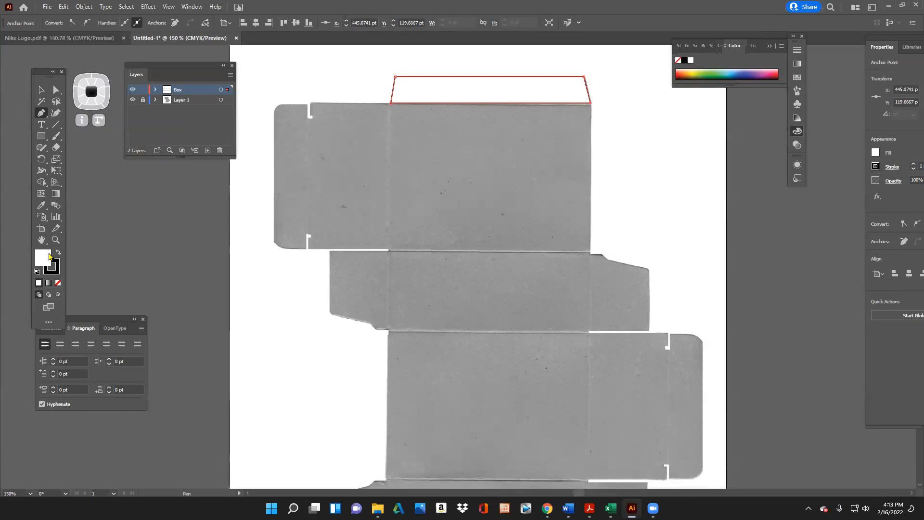
Set the fill of the traced top flap to a bright pinkish red
click(47, 89)
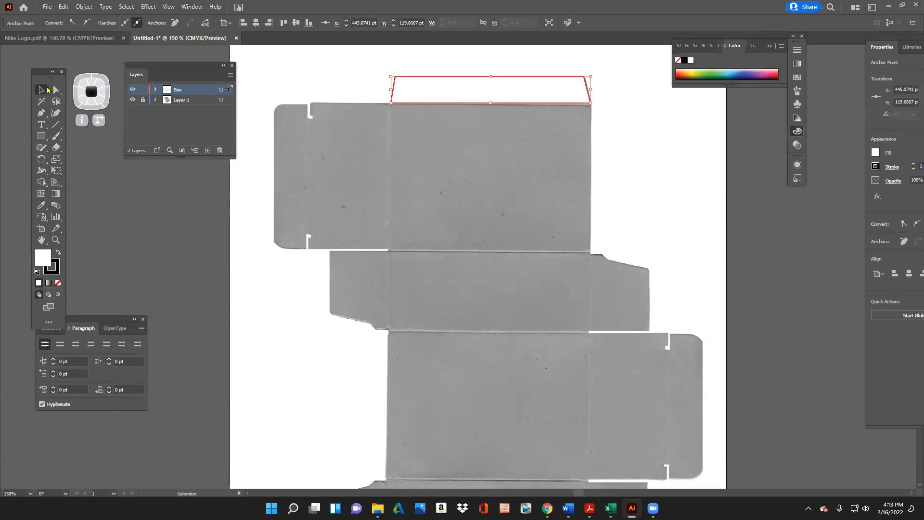
double_click(39, 261)
click(472, 195)
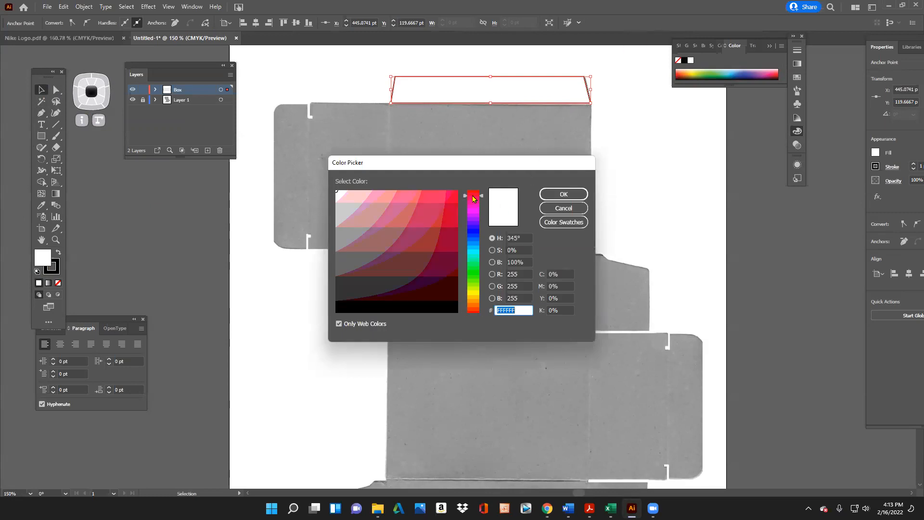
click(449, 194)
click(550, 197)
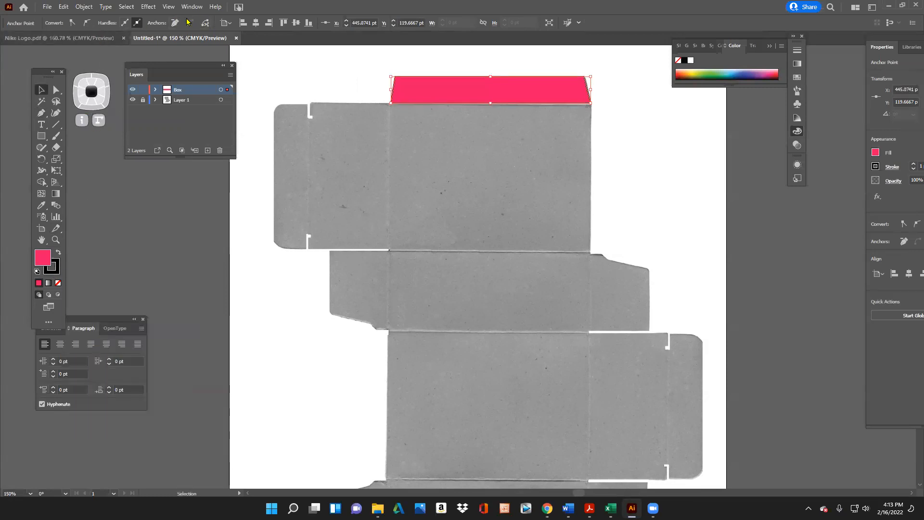
Draw a rectangle about 246 by 177 pt over the large panel below the top flap, aligning its left edge with the flap
click(376, 174)
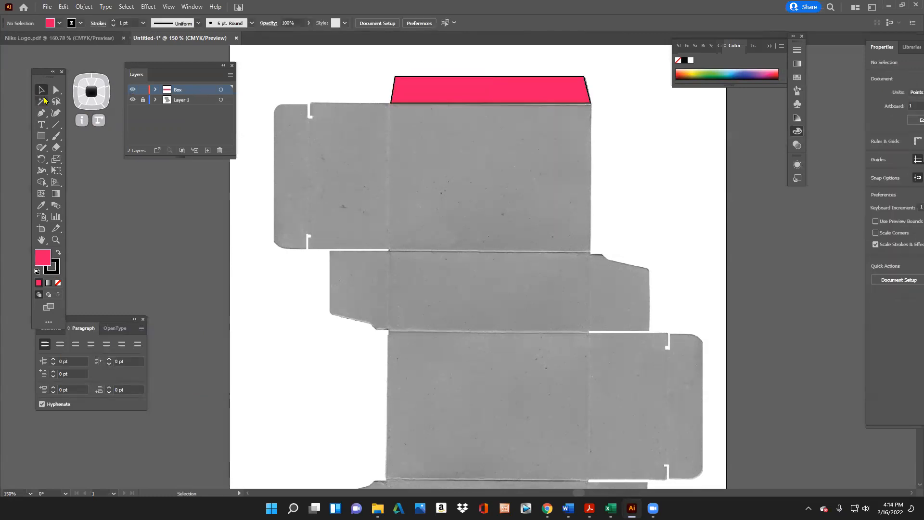
click(41, 136)
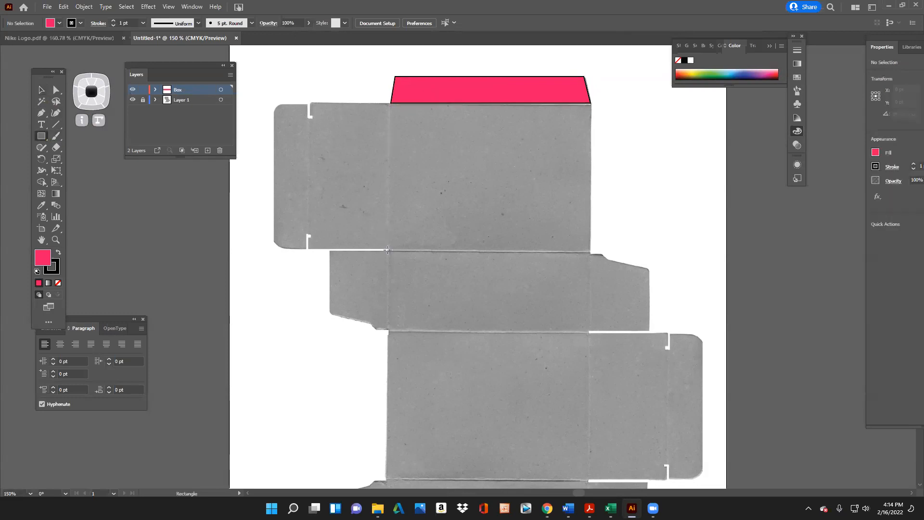
drag(388, 250, 591, 107)
scroll(590, 106, up, 2)
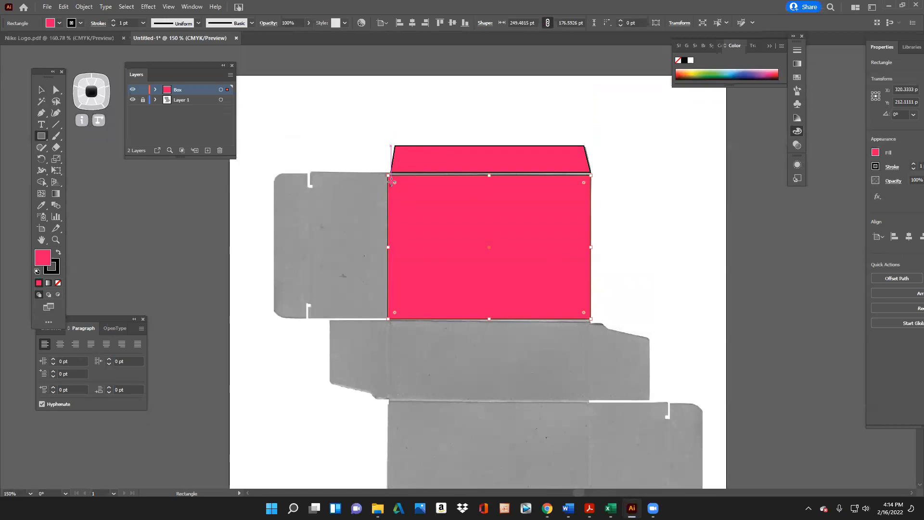
drag(387, 176, 391, 176)
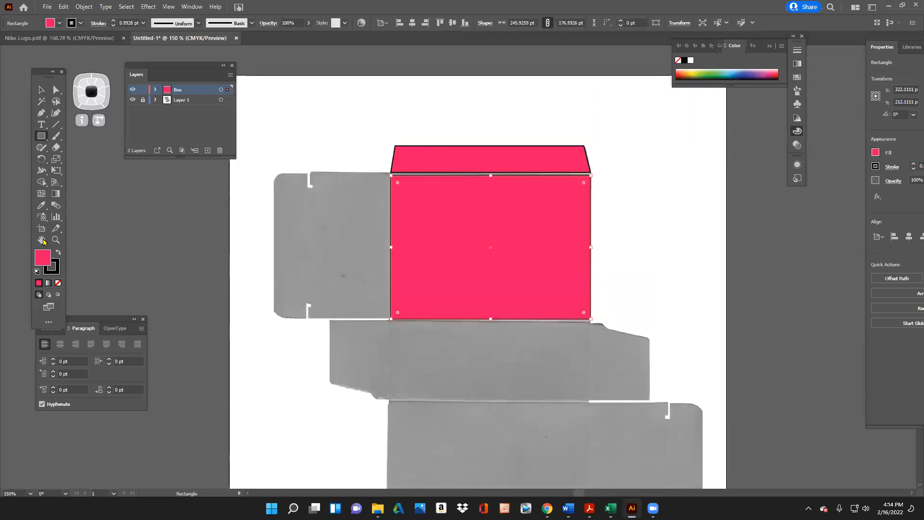
Set the large panel rectangle's fill to green, 00FF33
double_click(43, 260)
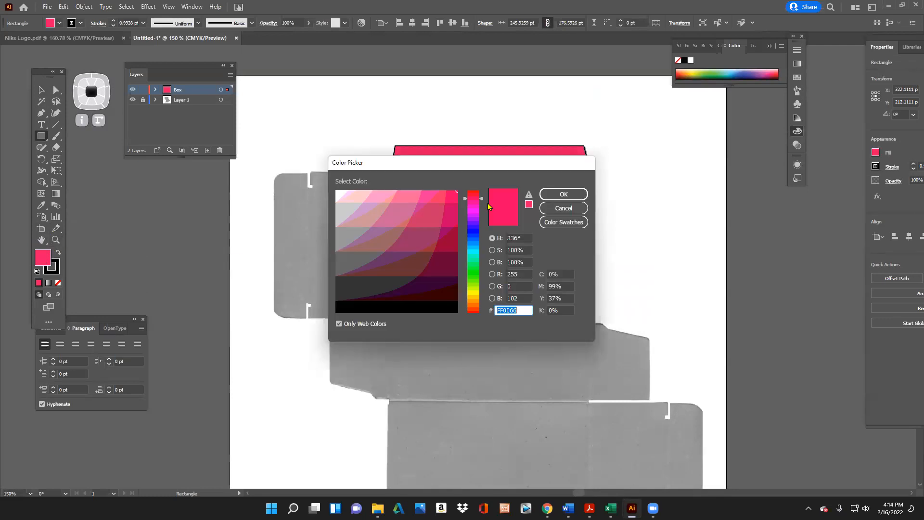
click(476, 270)
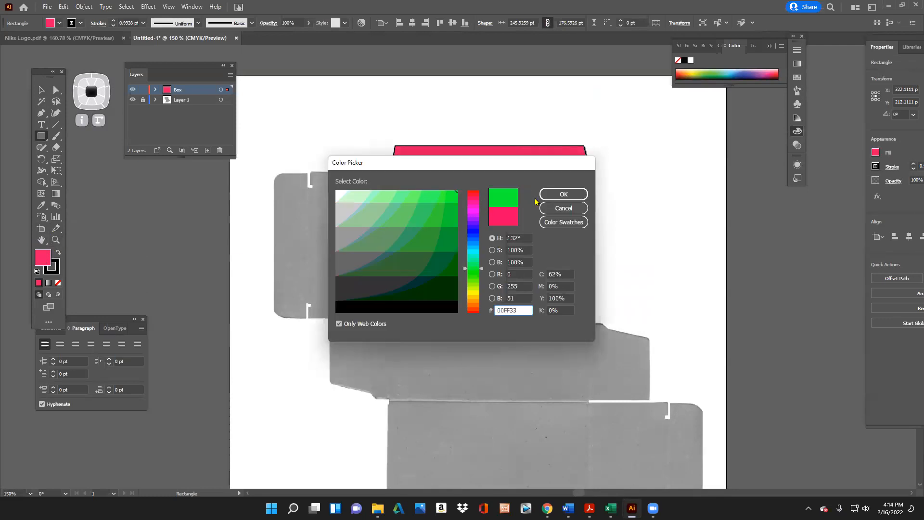
click(563, 194)
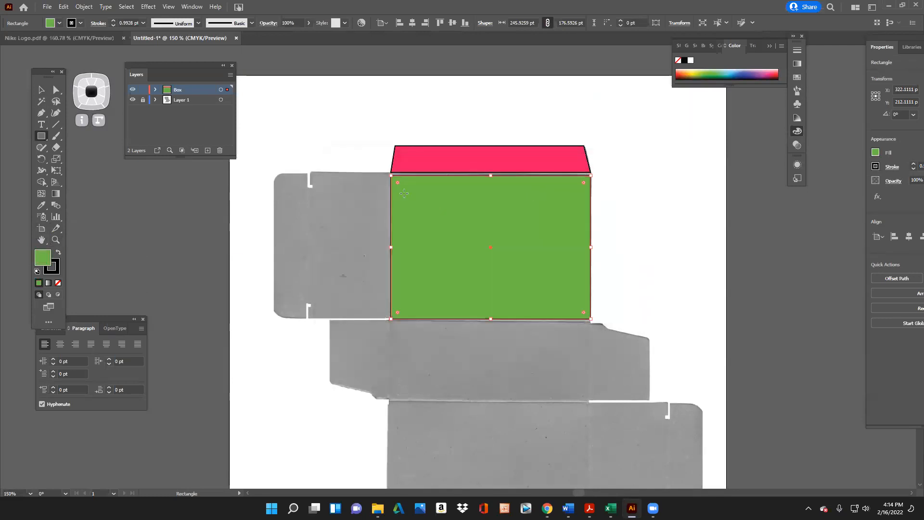
Move the green rectangle up to close the gap beneath the pink top flap, and deselect it
click(56, 239)
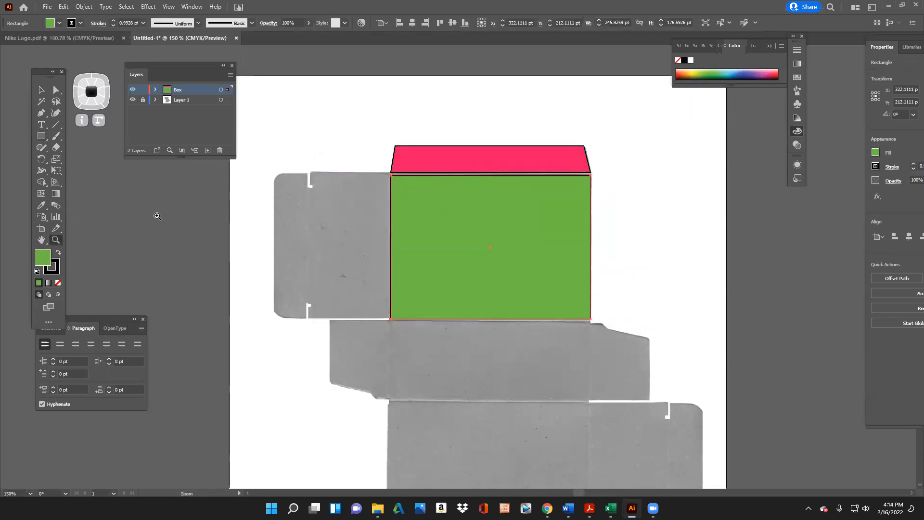
drag(414, 174, 501, 145)
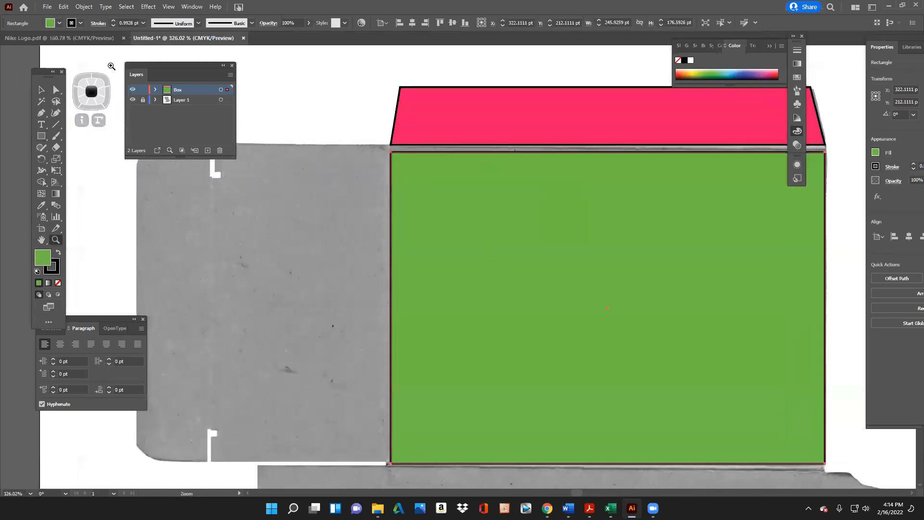
click(57, 90)
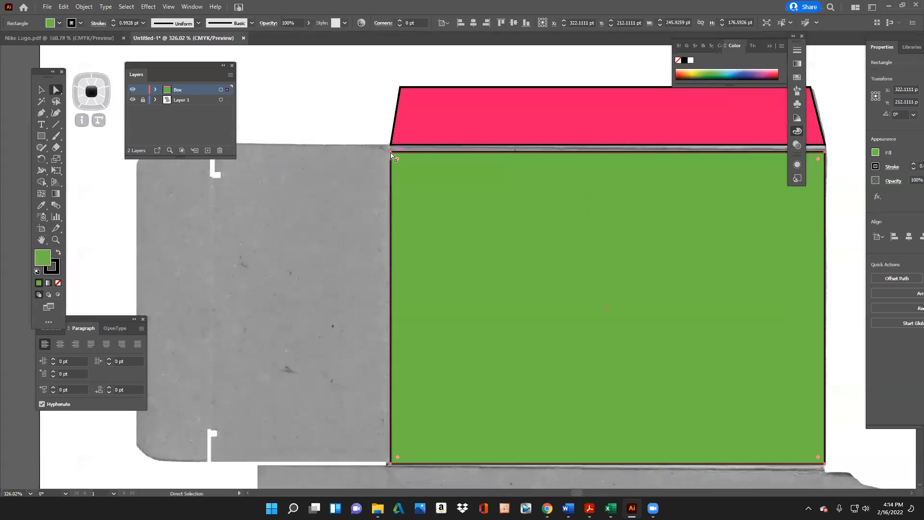
drag(392, 155, 391, 150)
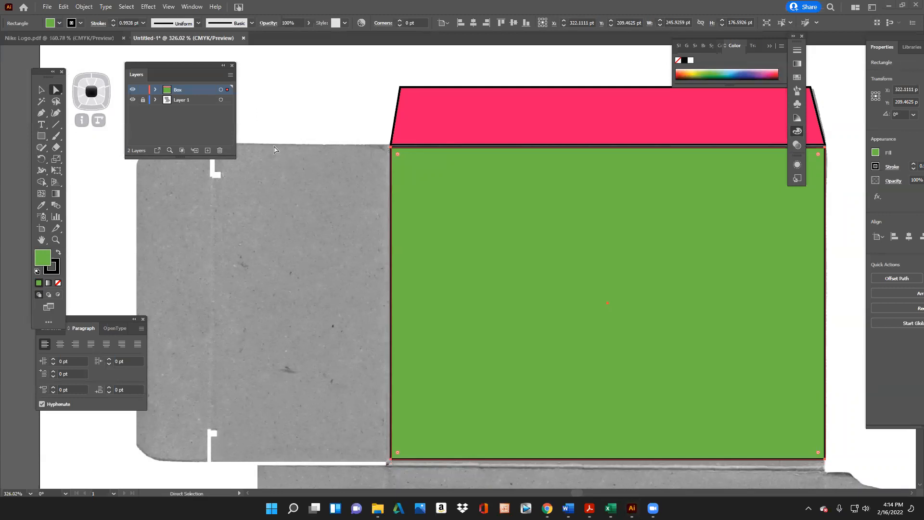
click(302, 102)
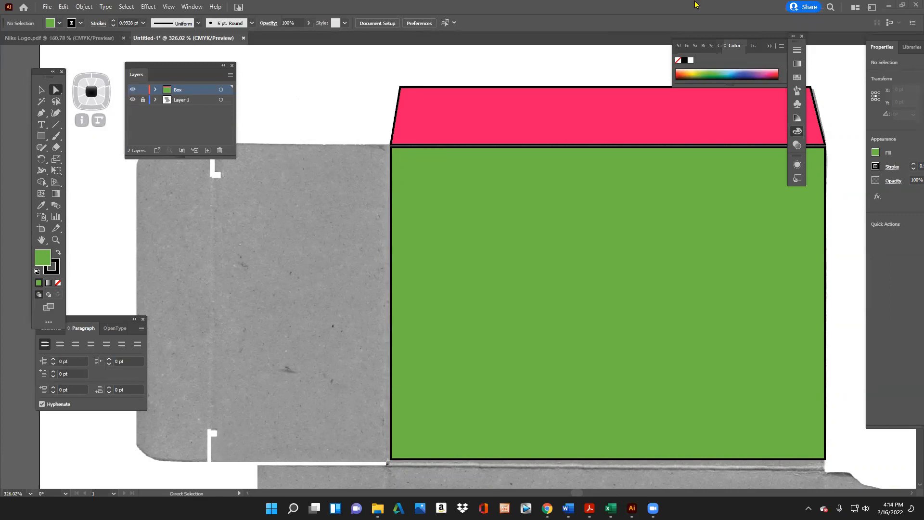
Hide and reshow Layer 1 to check the traced shapes without the box image
drag(192, 69, 269, 69)
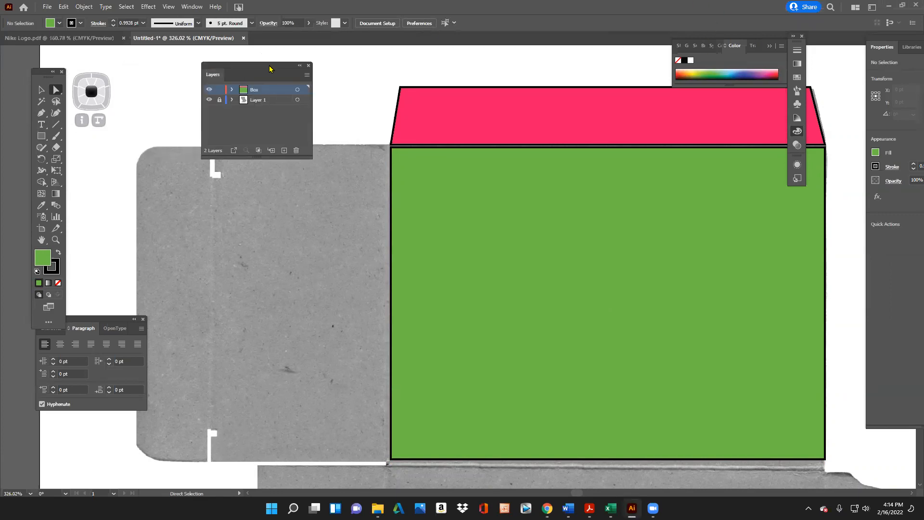
click(209, 99)
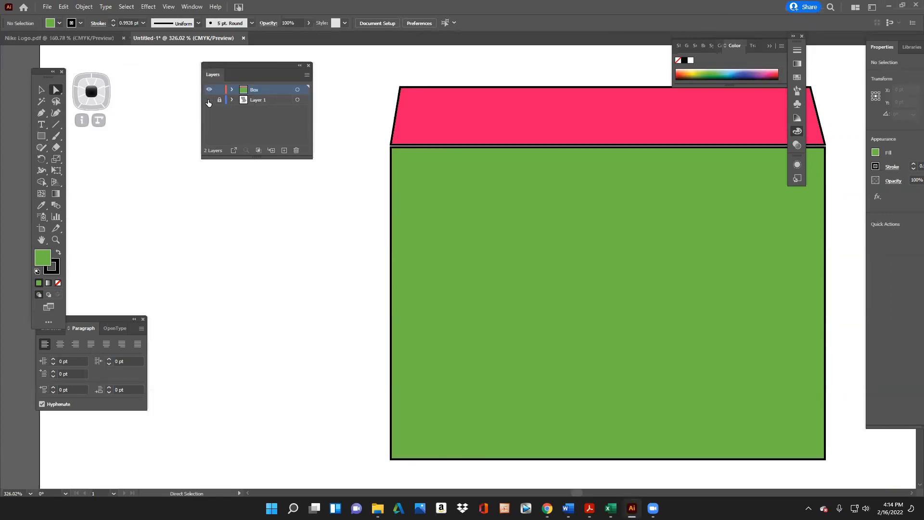
click(208, 100)
click(208, 89)
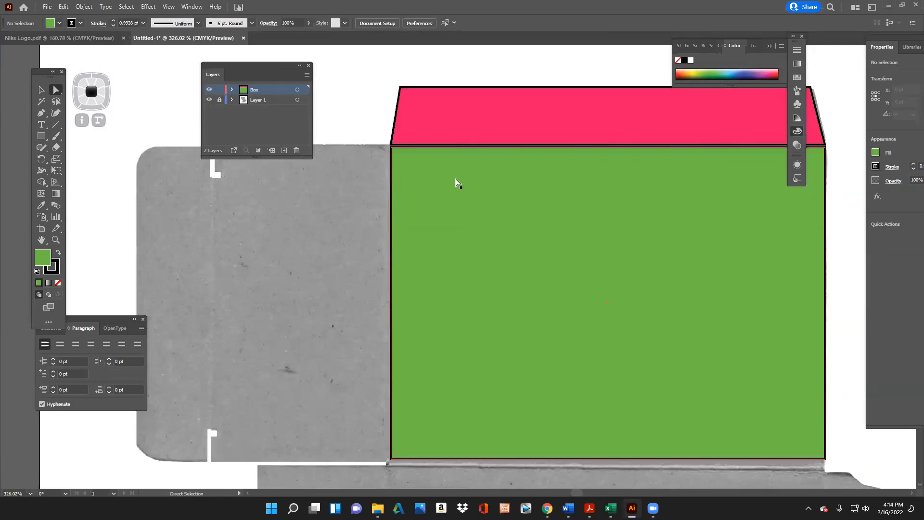
Move the Layers panel clear and start a Pen path from the green rectangle's top-left corner along the side panel's top edge and L-shaped slot
drag(269, 72, 532, 71)
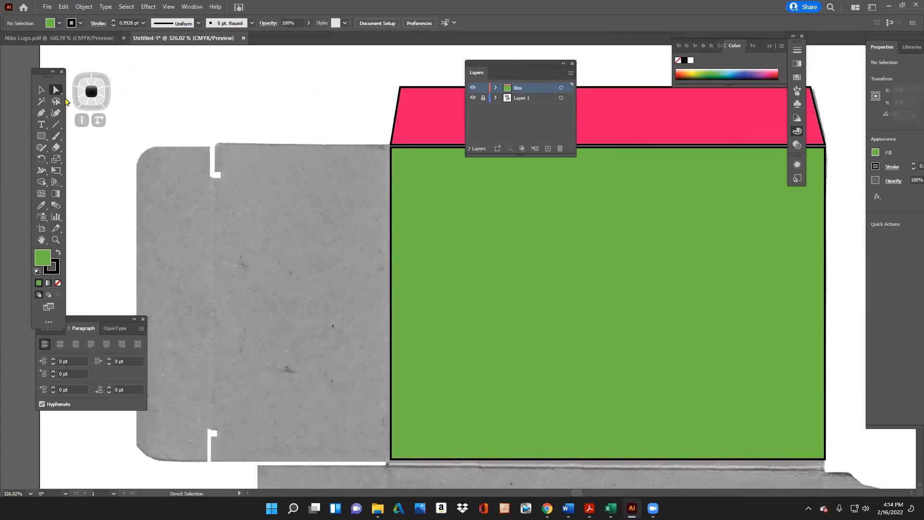
click(42, 112)
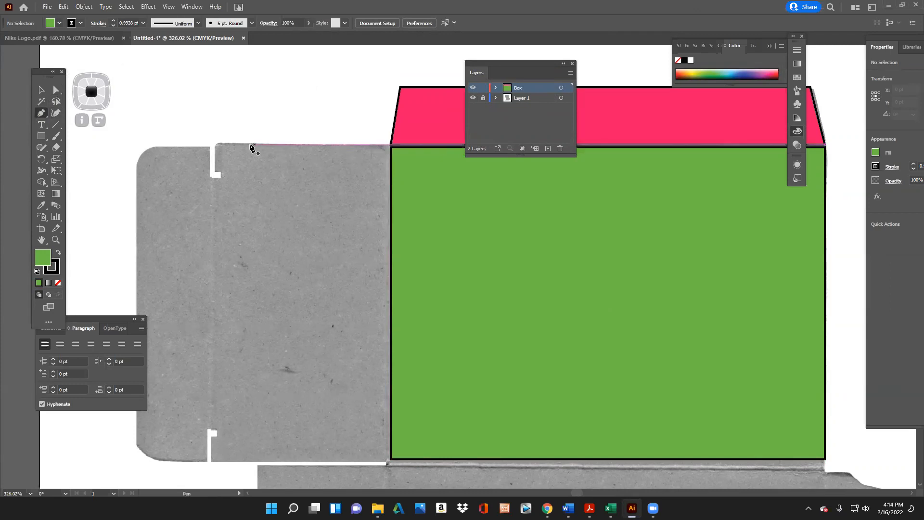
click(390, 146)
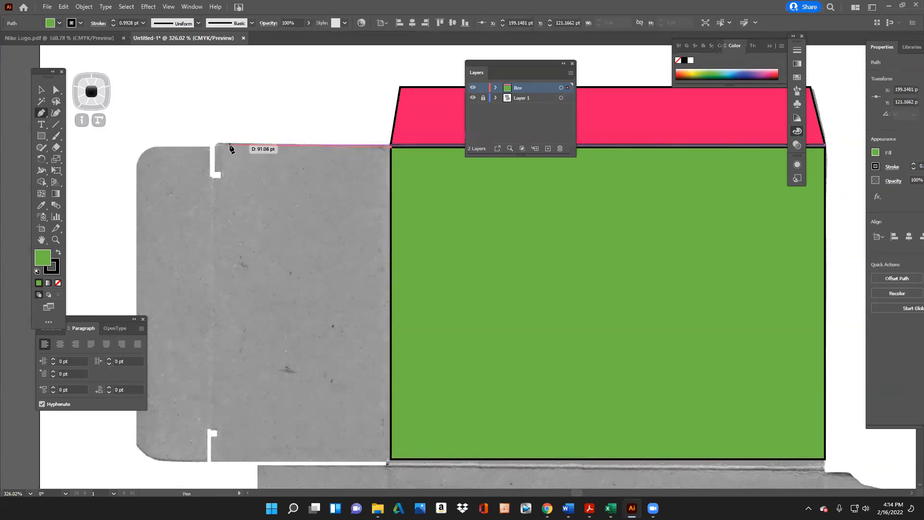
scroll(226, 153, up, 1)
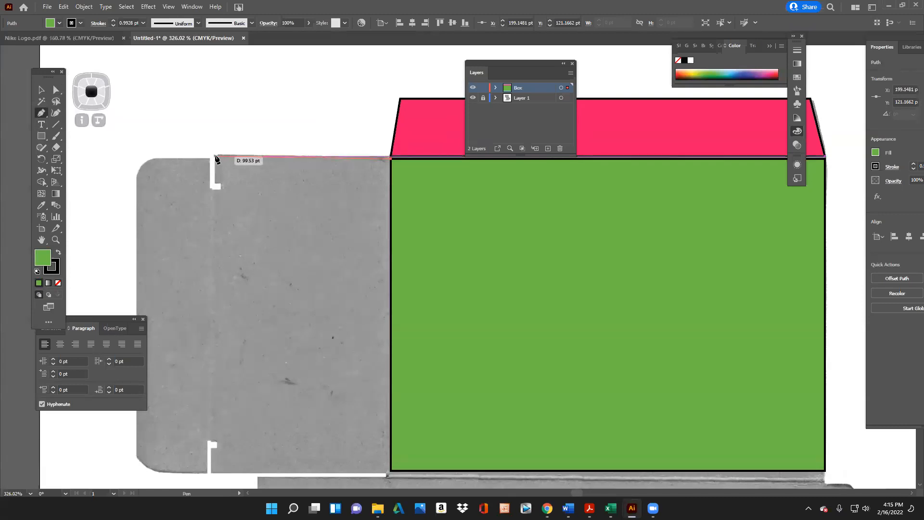
click(215, 156)
click(216, 181)
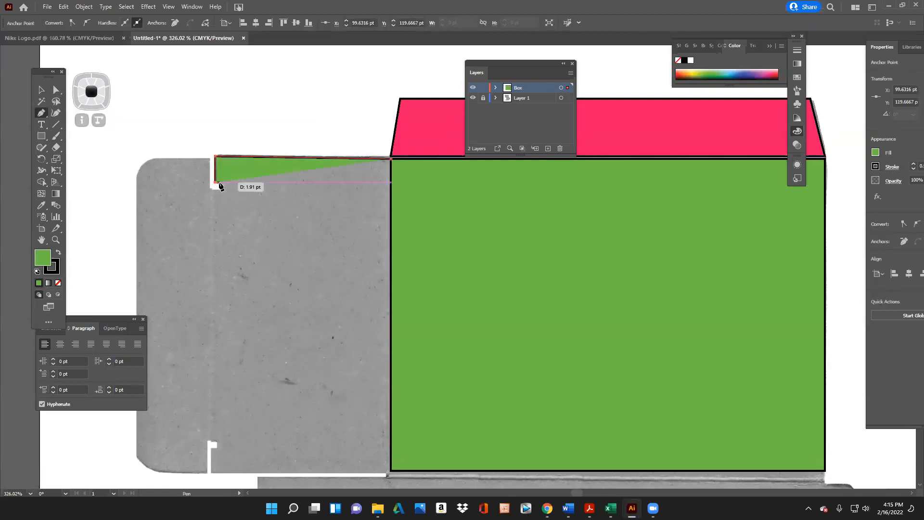
click(222, 188)
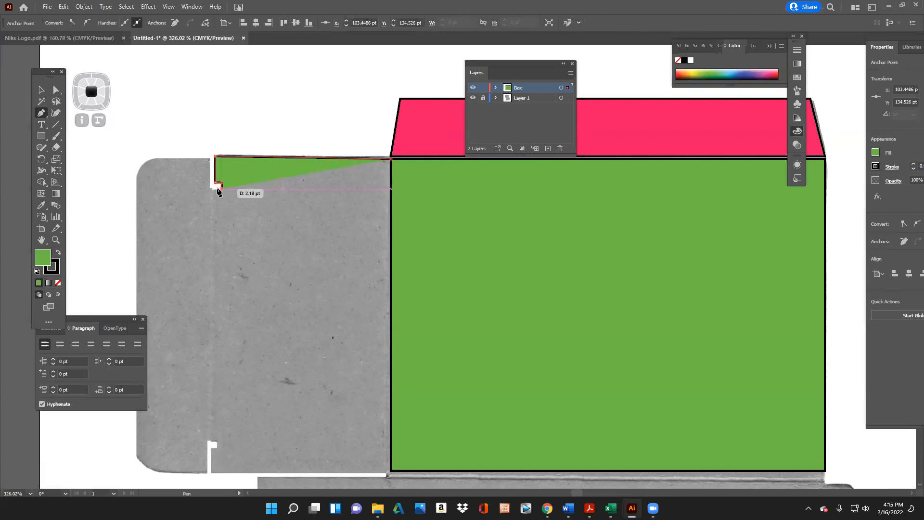
click(210, 188)
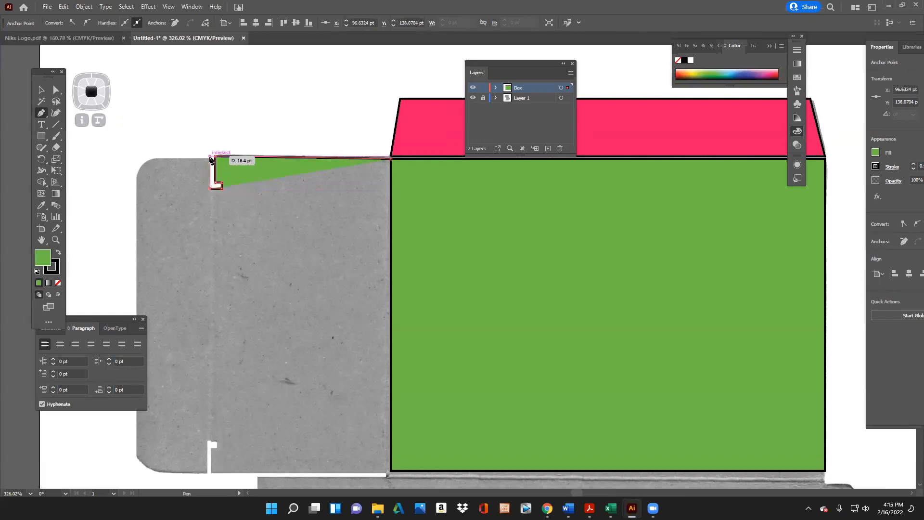
click(210, 156)
Continue the path around the side panel's outer edge, curving both the upper and lower outer corners
click(155, 156)
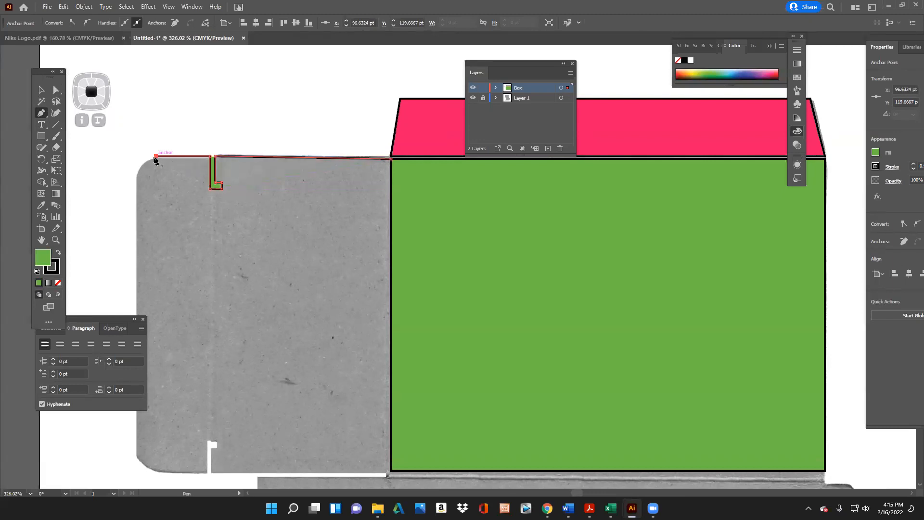
mouse_move(137, 177)
mouse_down()
mouse_move(138, 207)
mouse_move(134, 192)
mouse_up()
scroll(167, 175, down, 3)
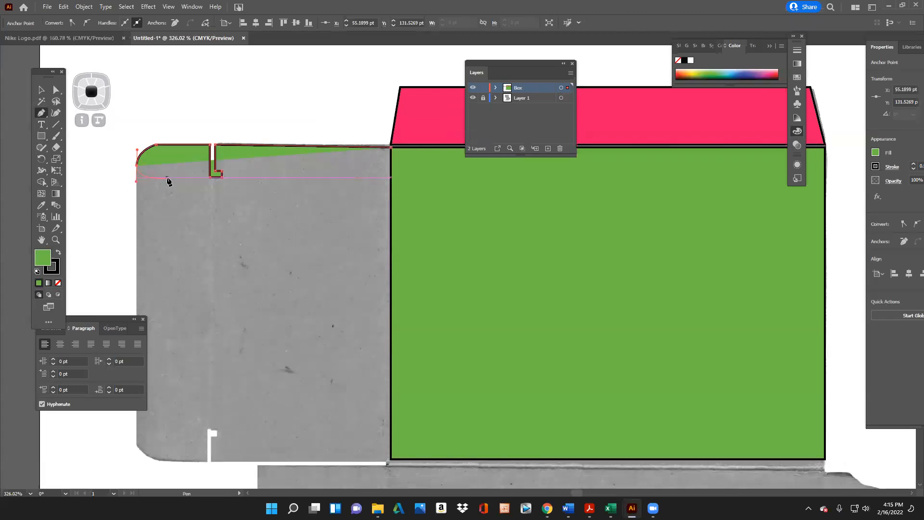
scroll(149, 264, down, 3)
scroll(155, 257, down, 3)
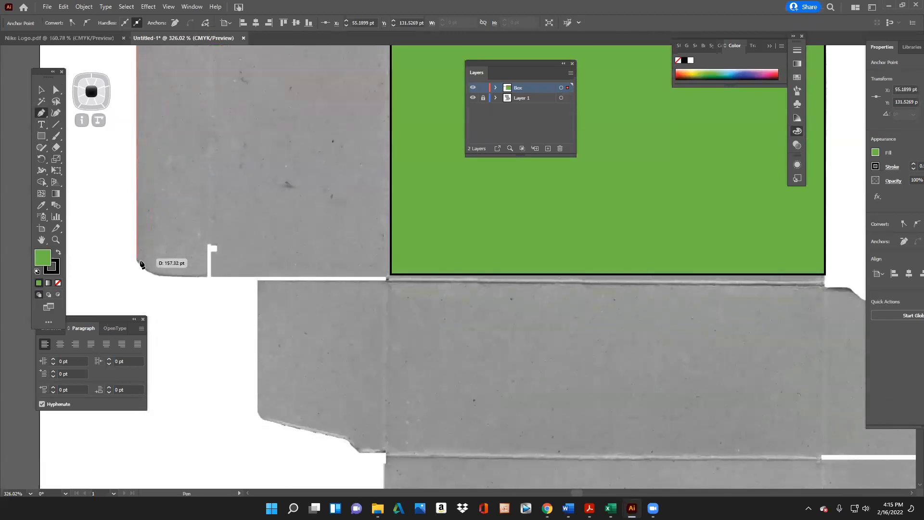
click(137, 255)
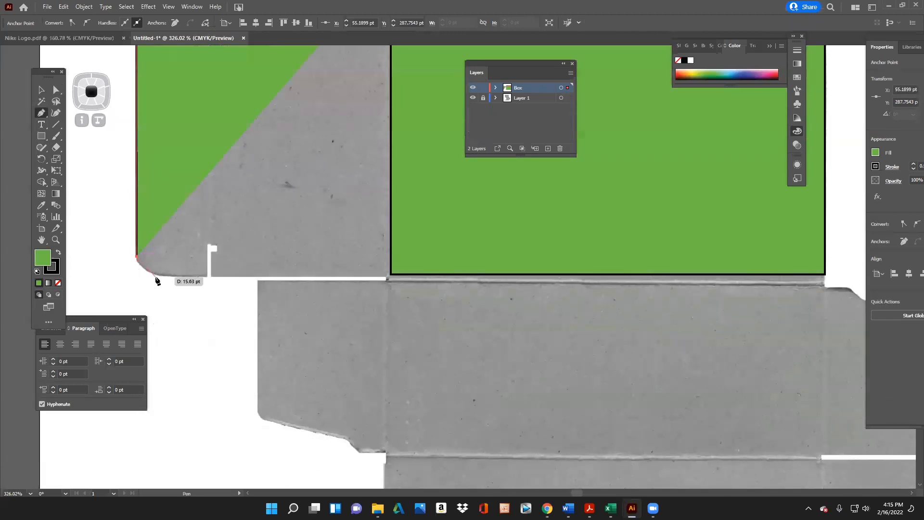
mouse_move(157, 276)
mouse_down()
mouse_move(193, 287)
mouse_move(192, 271)
mouse_move(171, 273)
mouse_up()
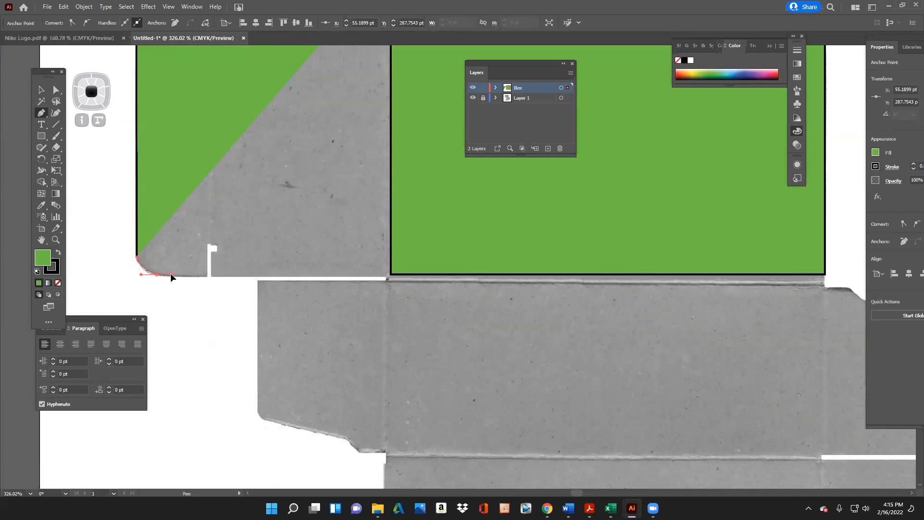
Trace the side panel's bottom edge up to the lower slot and around the slot's hooked outline
click(205, 276)
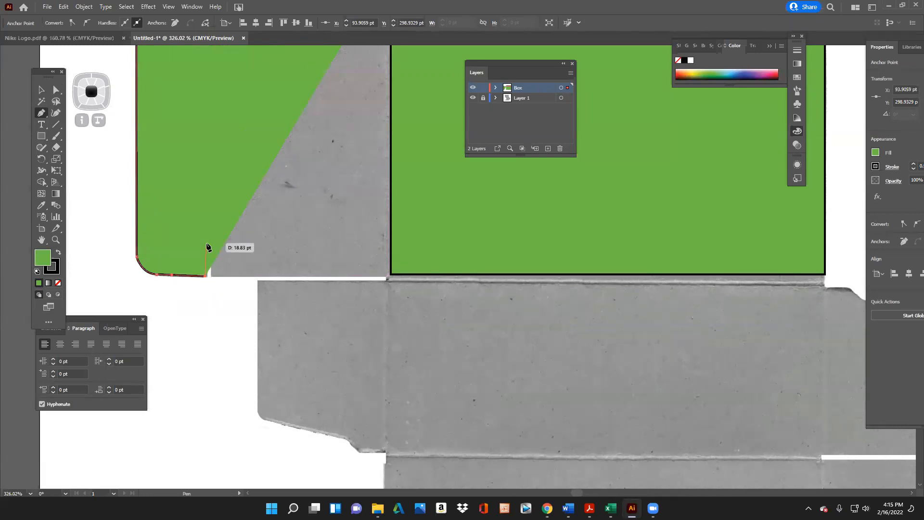
click(207, 244)
click(218, 244)
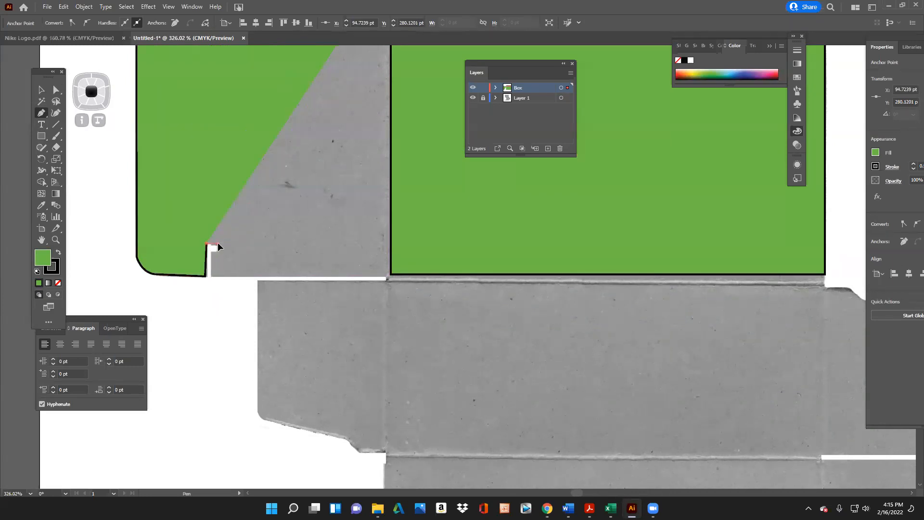
click(218, 255)
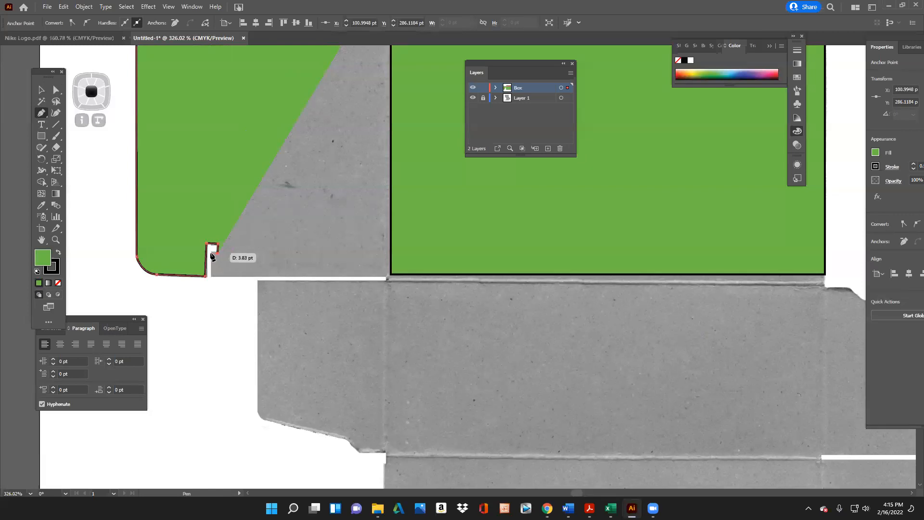
click(210, 276)
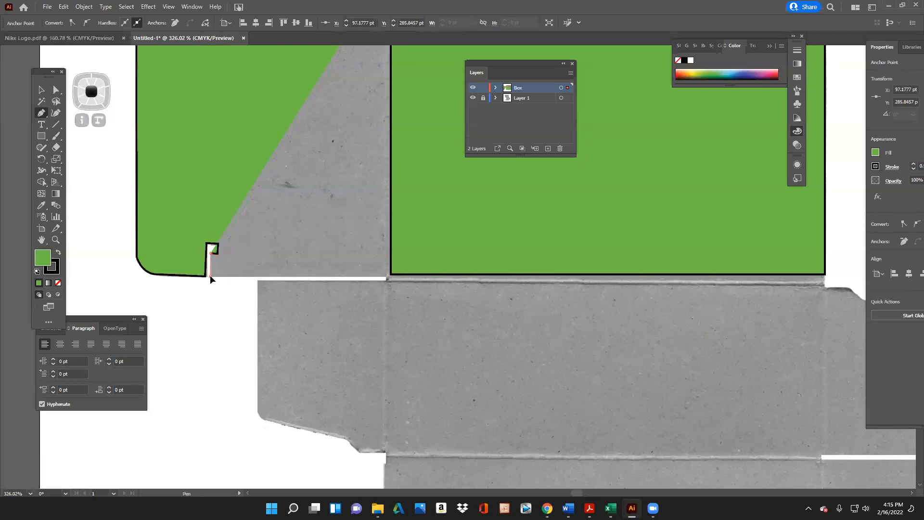
Finish the side panel's bottom edge and close the path along the fold at its starting corner
click(386, 276)
scroll(390, 286, down, 2)
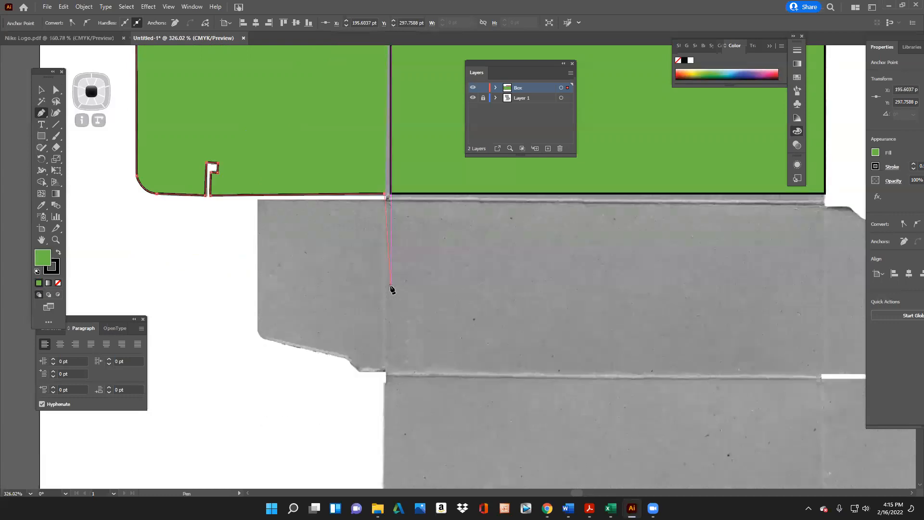
scroll(388, 273, up, 5)
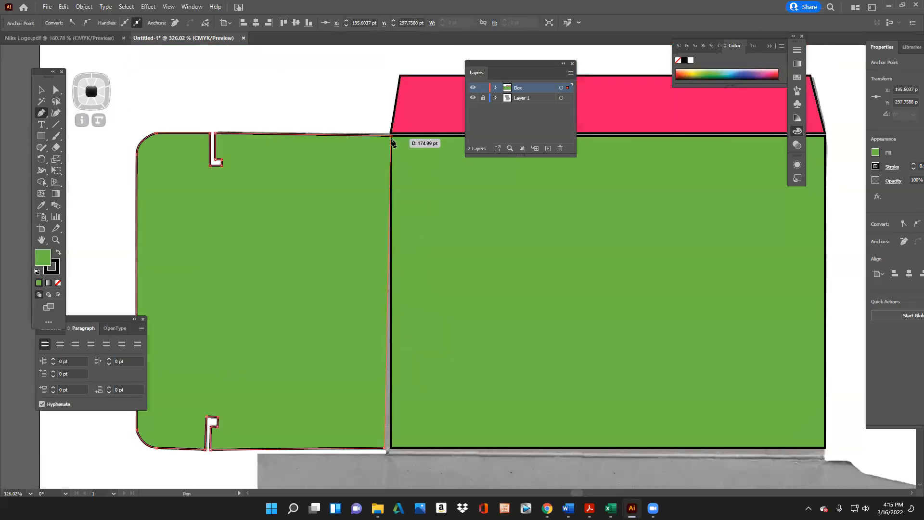
click(391, 135)
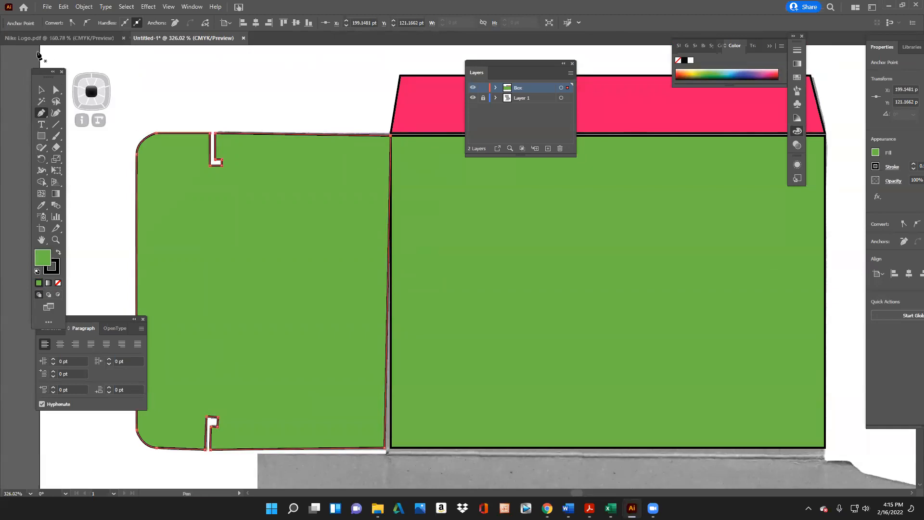
click(56, 90)
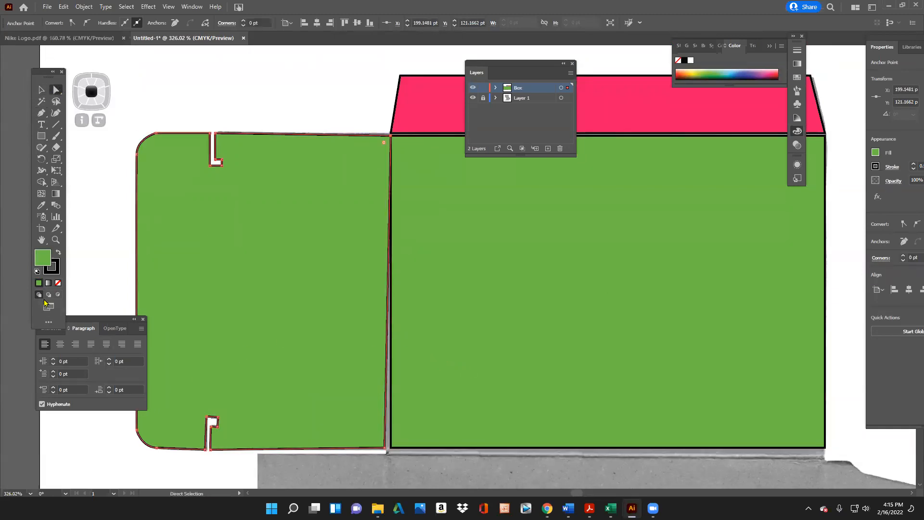
Fill the slotted side panel with magenta FF00FF and move its lower fold-side corner onto the green rectangle's bottom corner
double_click(45, 260)
click(478, 212)
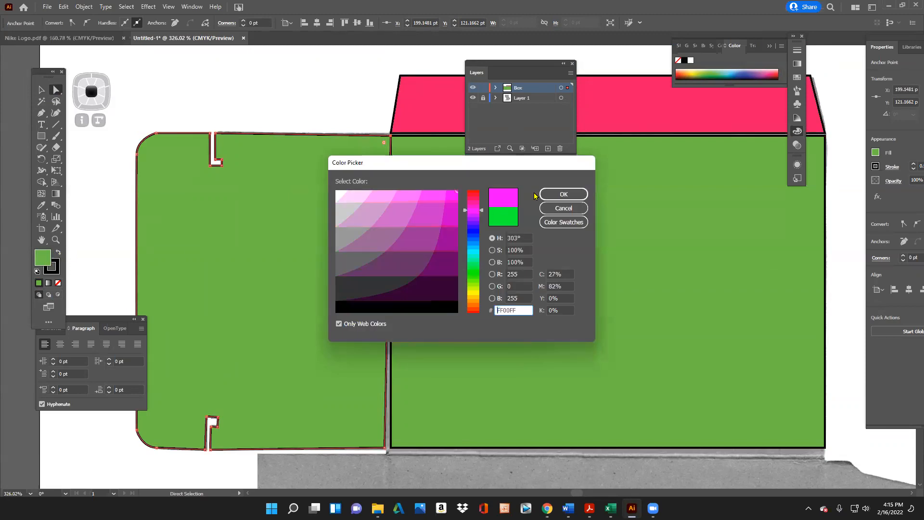
click(564, 194)
drag(384, 448, 390, 448)
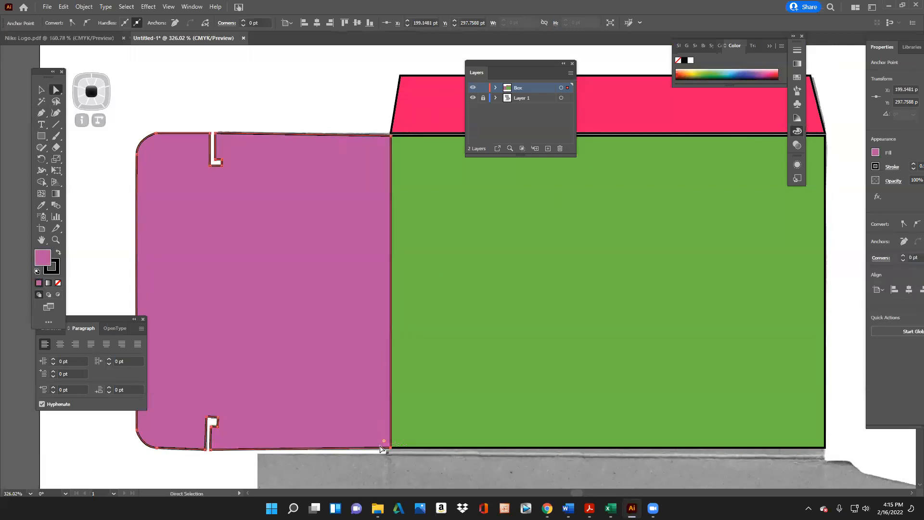
Lower the green rectangle's two bottom corners to meet the fold line in the box image
scroll(385, 414, down, 5)
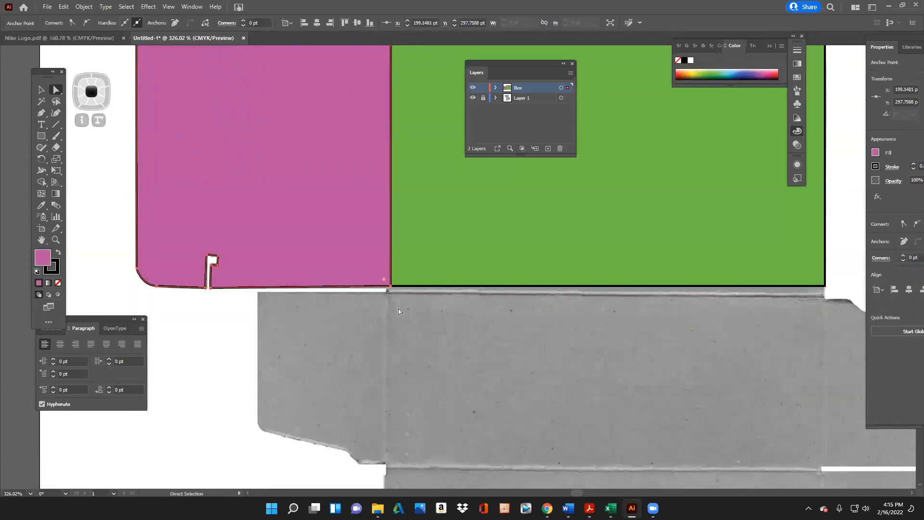
click(405, 287)
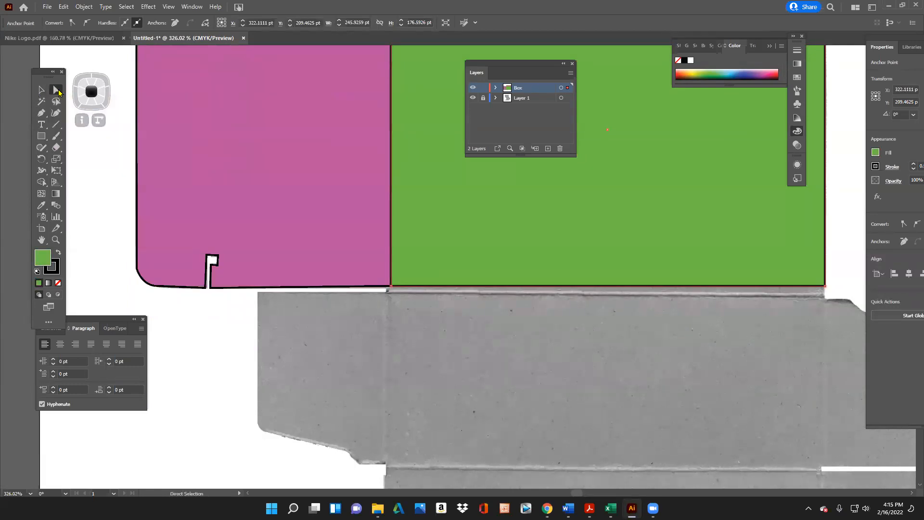
click(391, 289)
scroll(413, 298, up, 1)
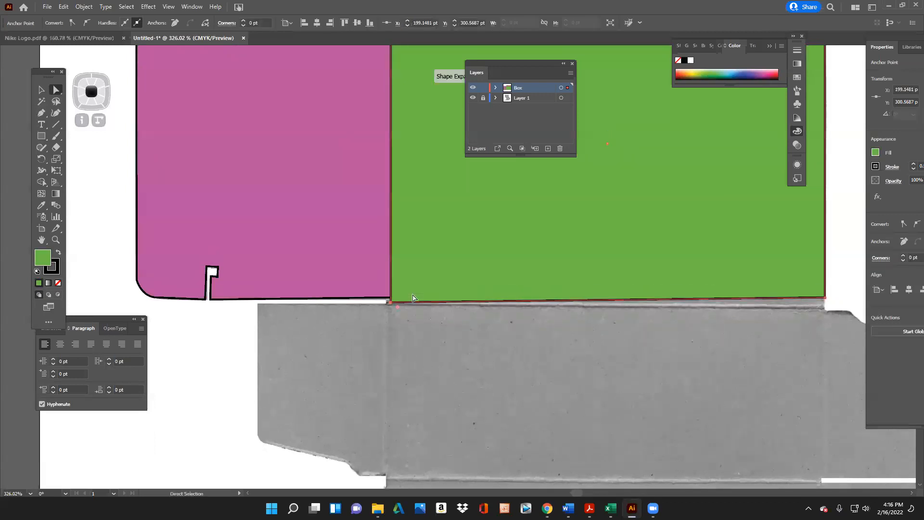
scroll(423, 299, up, 5)
scroll(423, 299, down, 5)
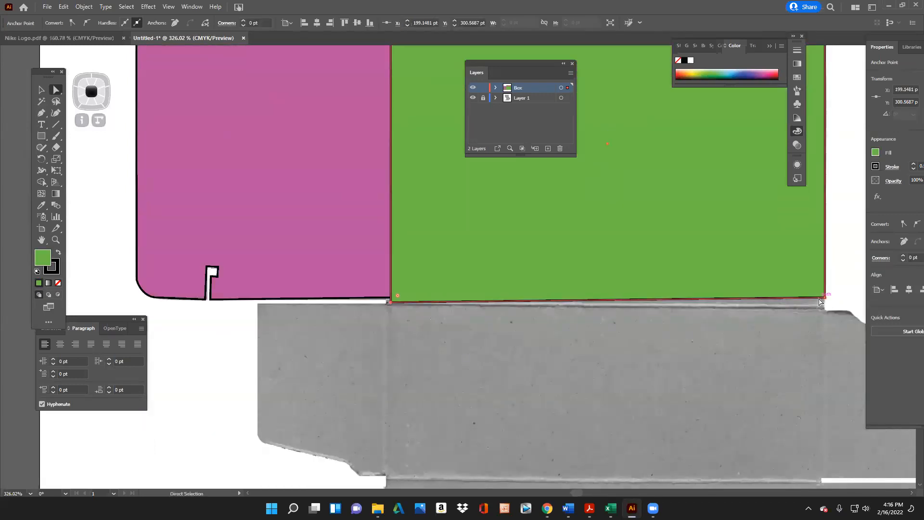
drag(825, 299, 822, 305)
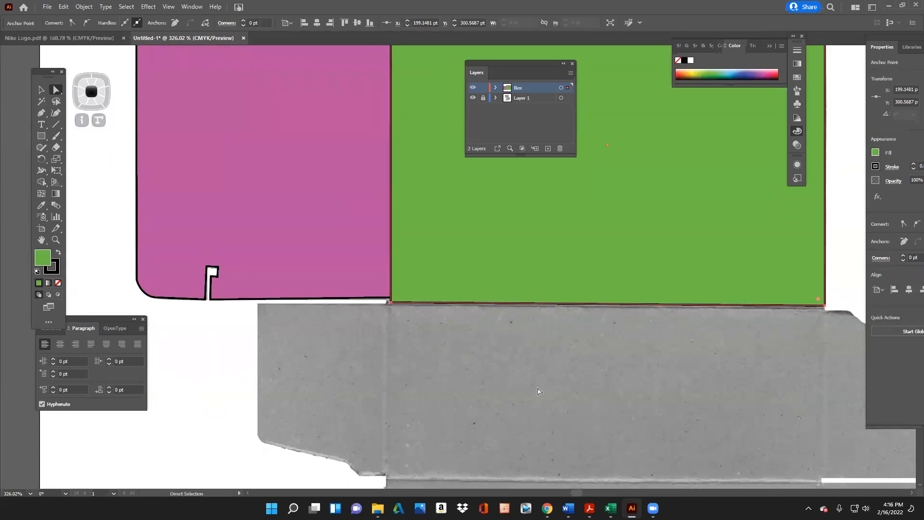
Draw a rectangle about 246 by 100 pt over the narrow panel directly below the green rectangle
scroll(538, 389, down, 4)
scroll(538, 389, up, 3)
scroll(538, 388, down, 2)
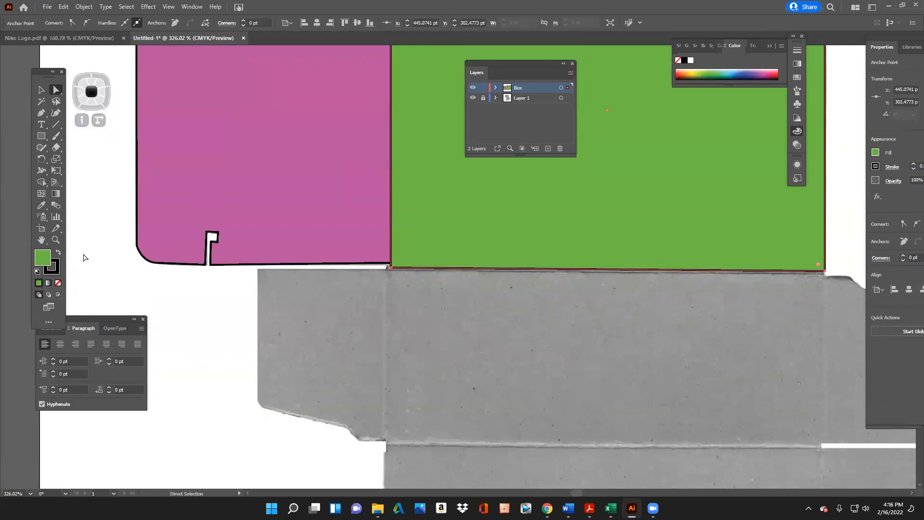
click(56, 240)
alt+click(394, 260)
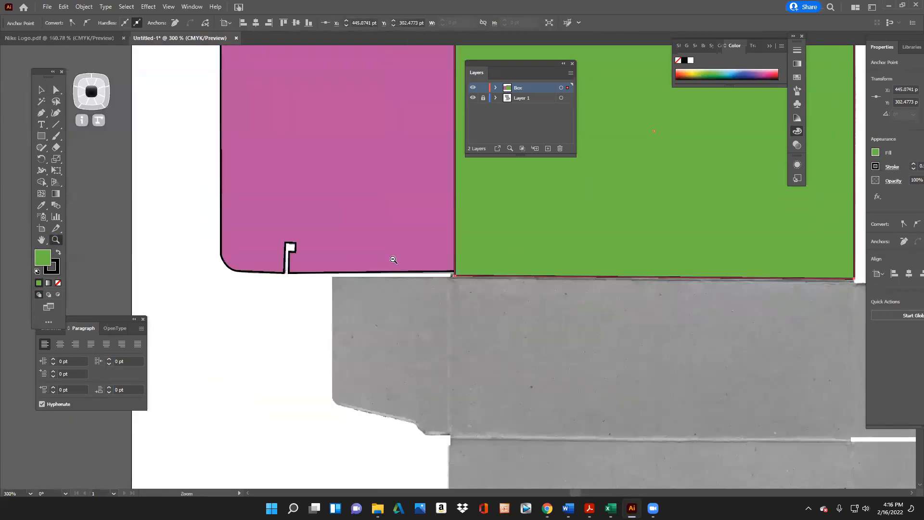
alt+click(409, 268)
alt+click(408, 268)
alt+click(481, 284)
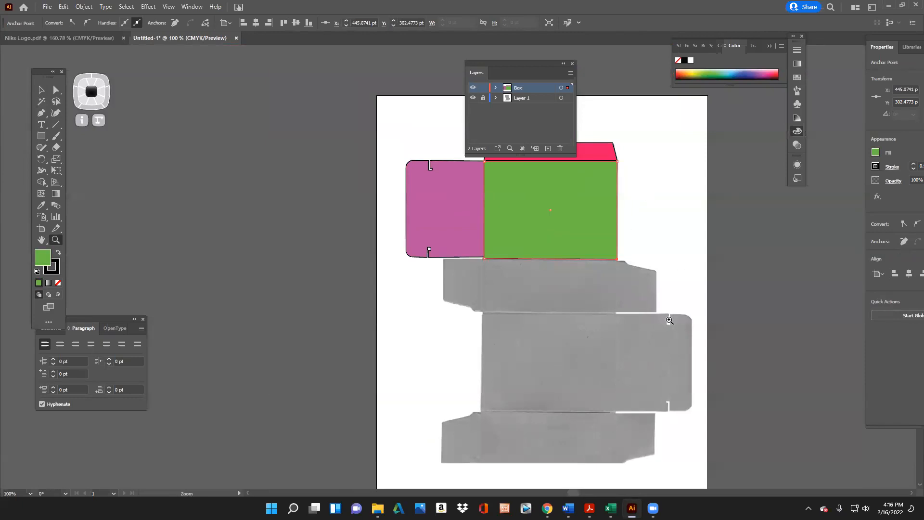
drag(385, 129, 433, 264)
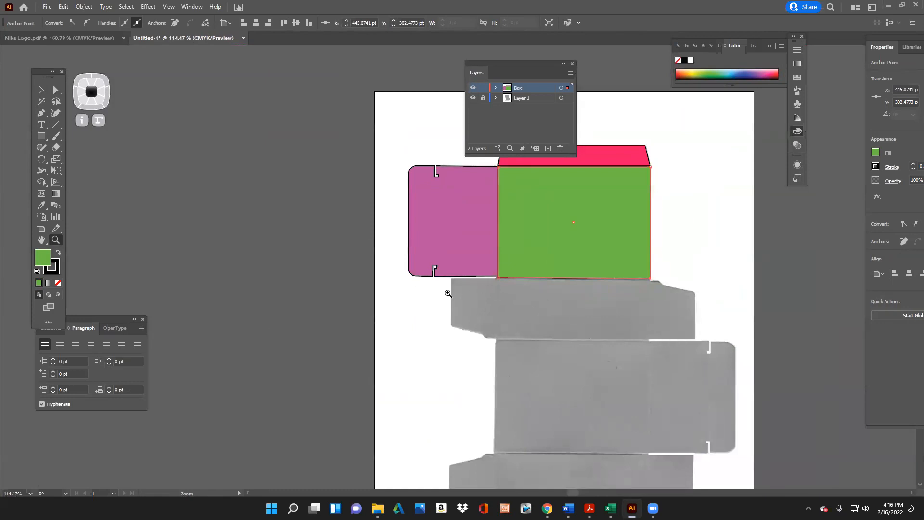
drag(652, 312, 698, 299)
key(m)
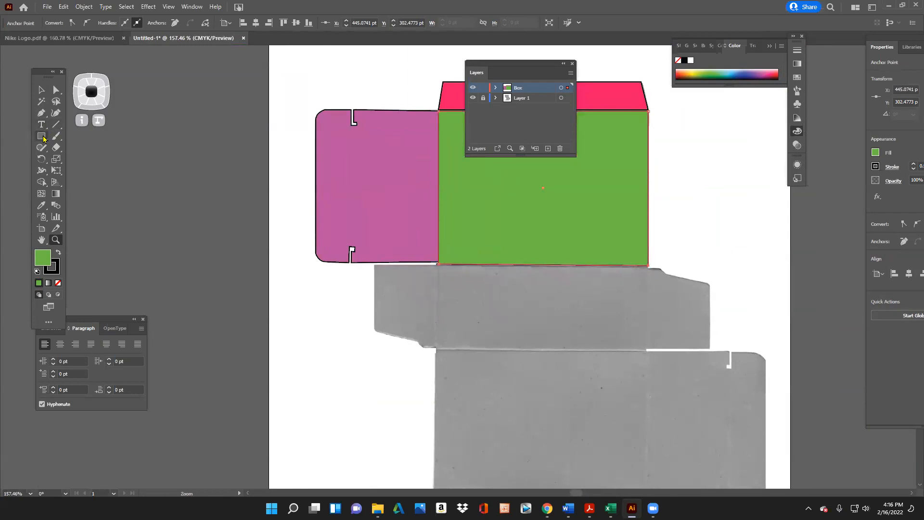
drag(646, 348, 438, 263)
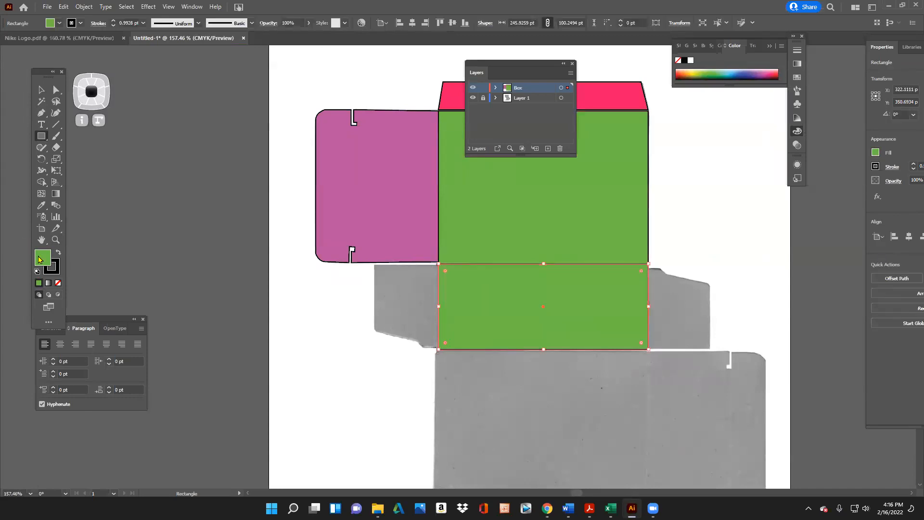
Fill the new narrow rectangle with orange FF9933
double_click(40, 259)
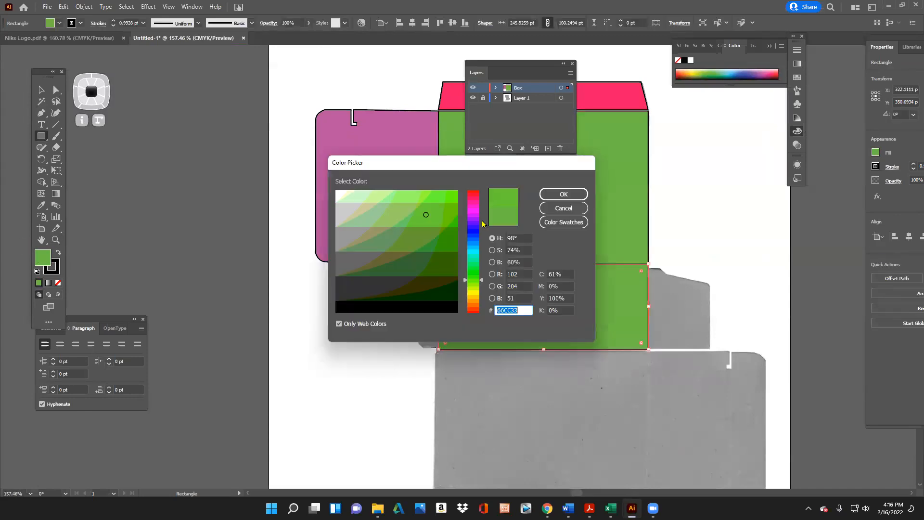
click(473, 297)
click(473, 304)
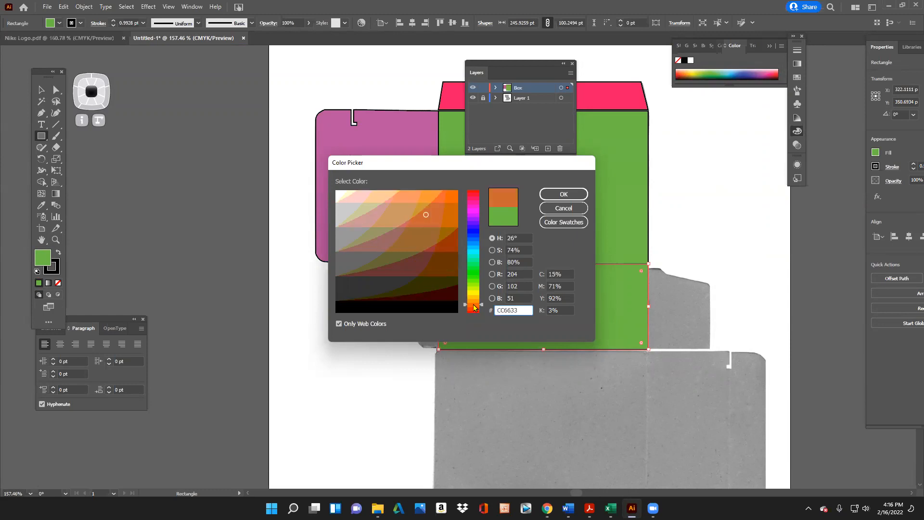
click(433, 192)
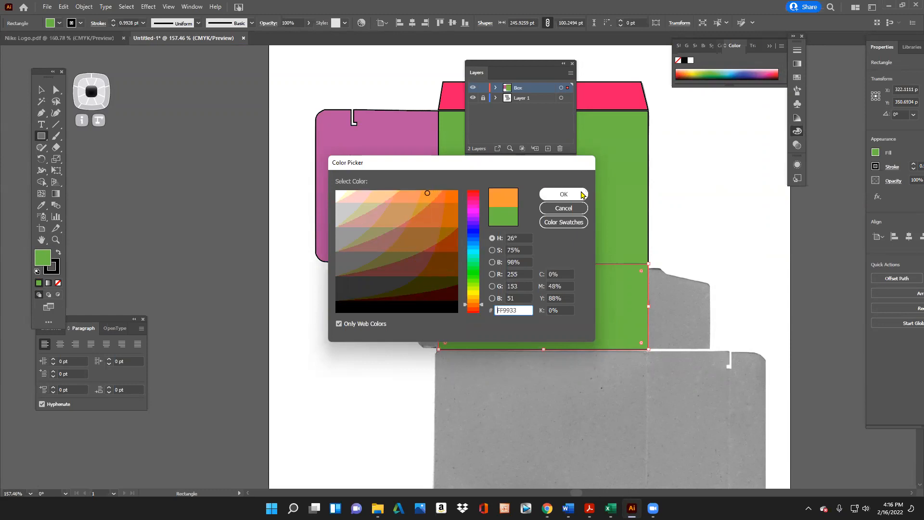
click(578, 193)
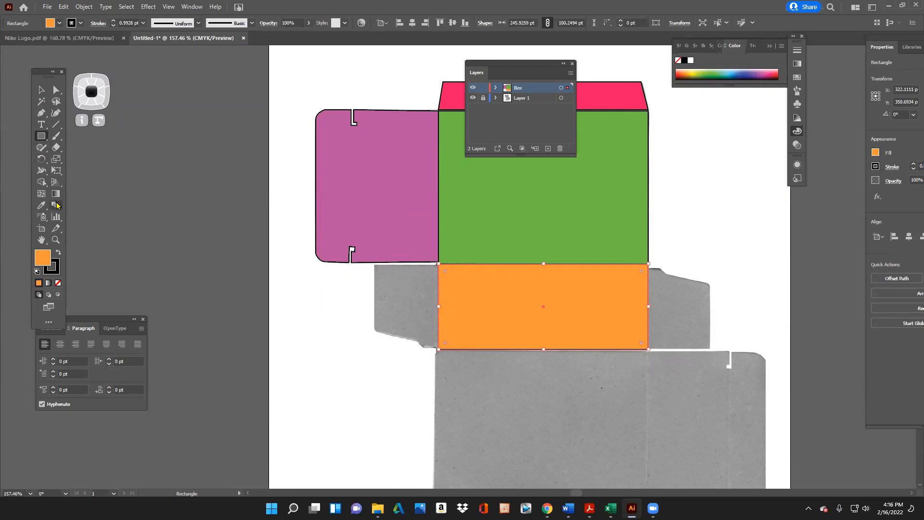
Trace the gray flap left of the orange rectangle with the Pen tool as a closed path, including its slanted lower edge
click(55, 239)
mouse_move(531, 221)
mouse_down()
mouse_move(544, 215)
mouse_move(532, 221)
mouse_up()
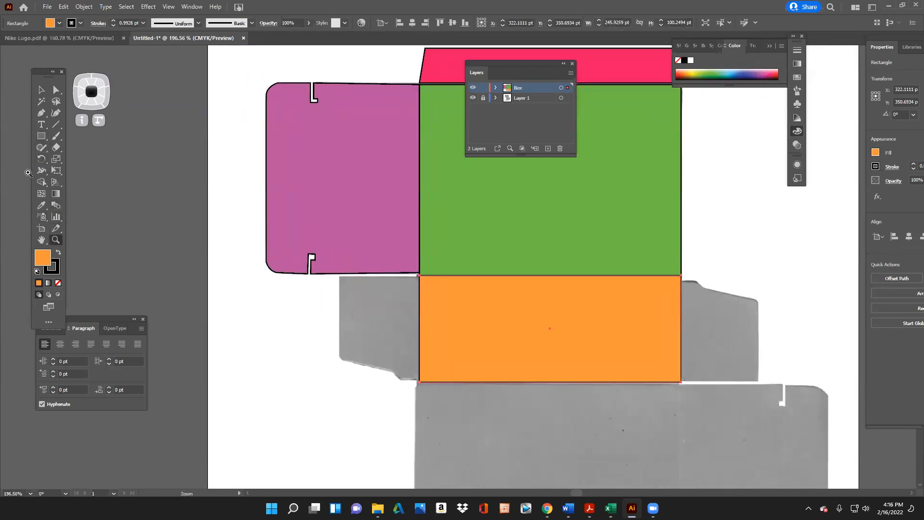
click(42, 113)
click(340, 278)
click(339, 359)
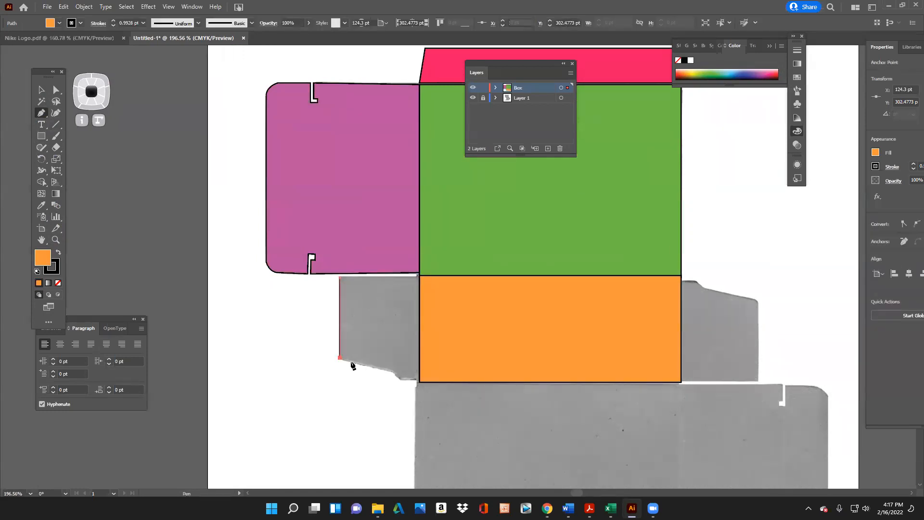
click(391, 373)
click(399, 382)
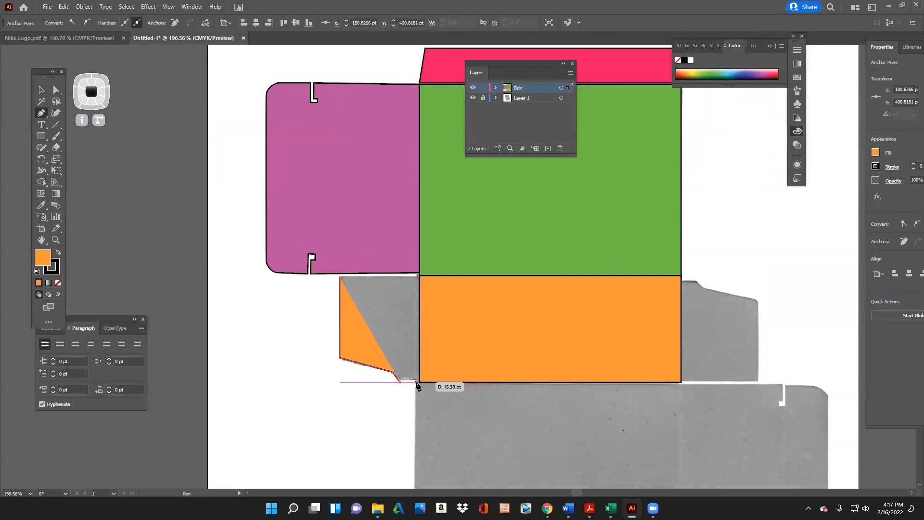
click(417, 382)
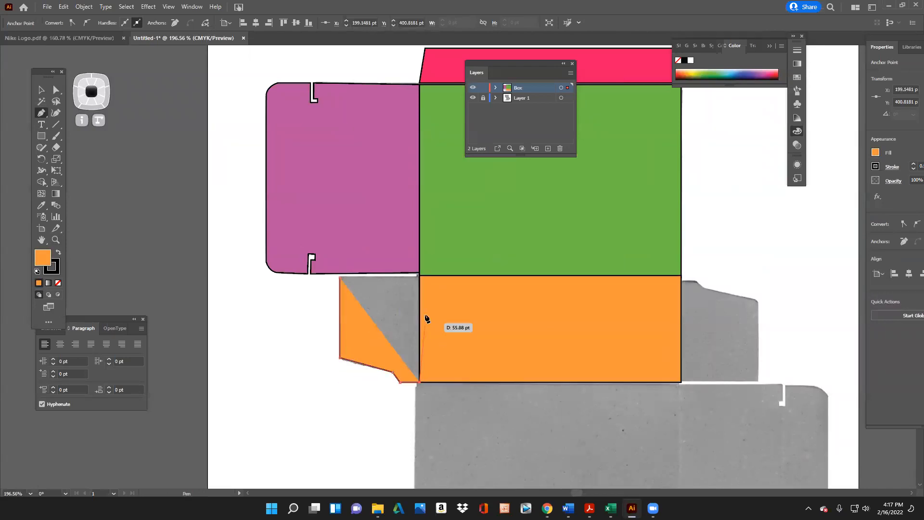
click(417, 276)
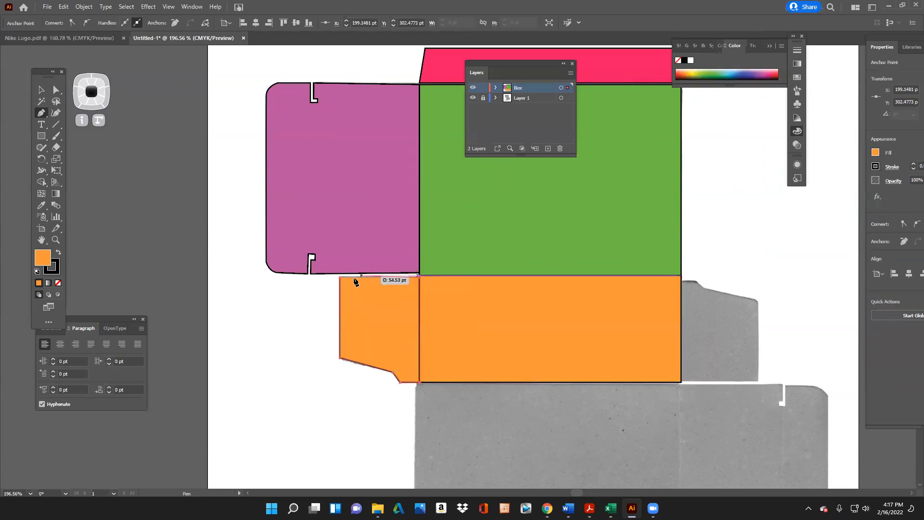
click(340, 279)
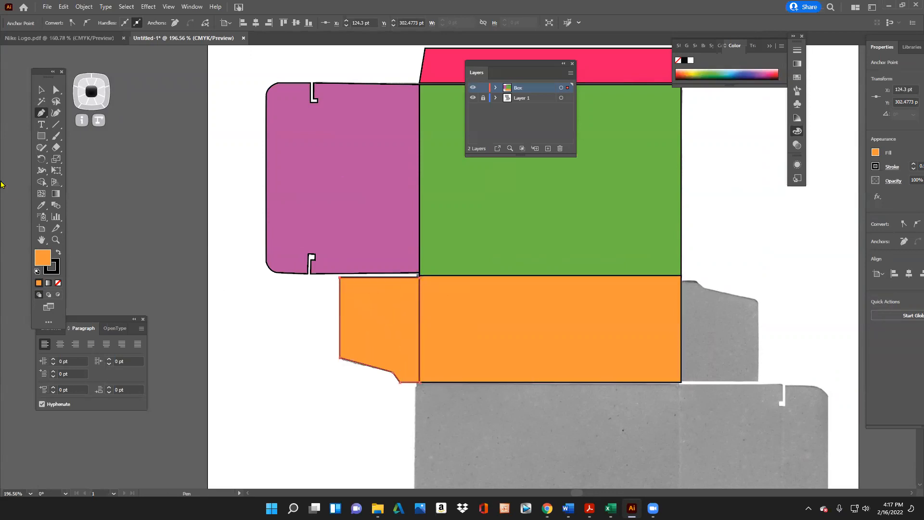
Fill the traced flap beside the orange rectangle with cyan 33FFFF
double_click(42, 257)
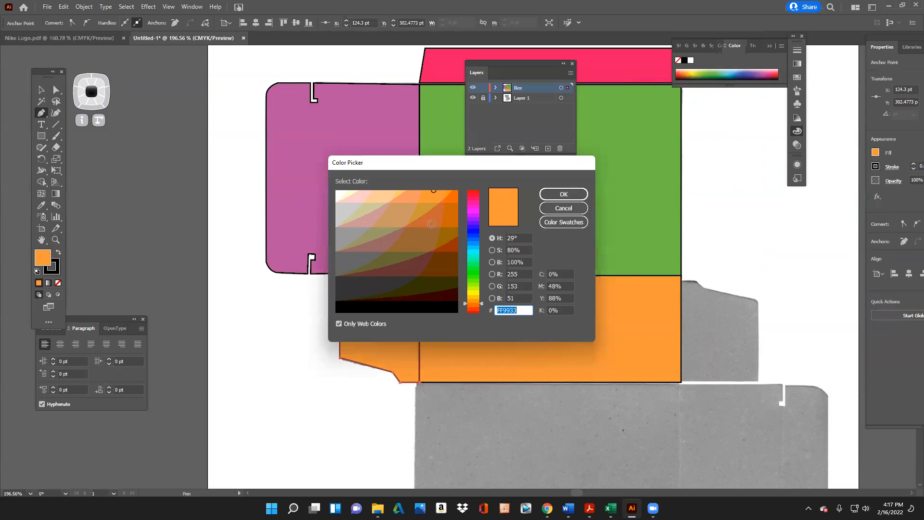
click(475, 255)
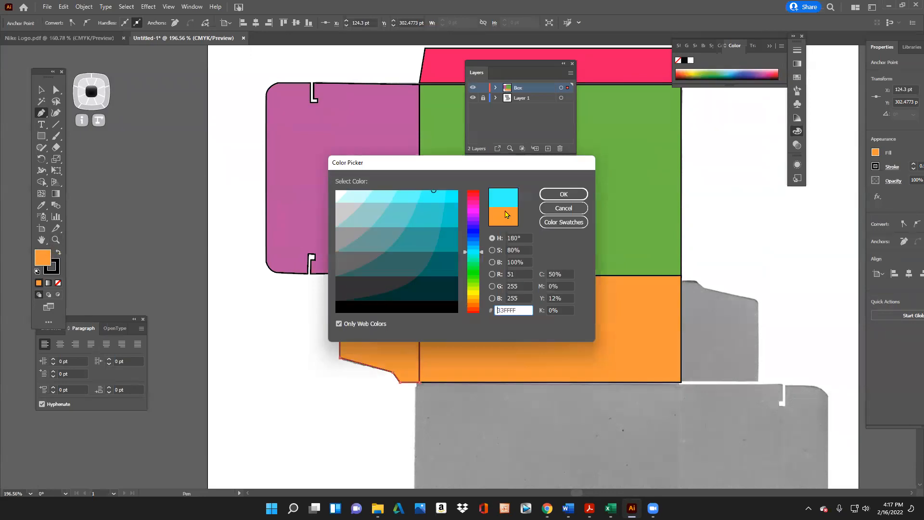
click(565, 194)
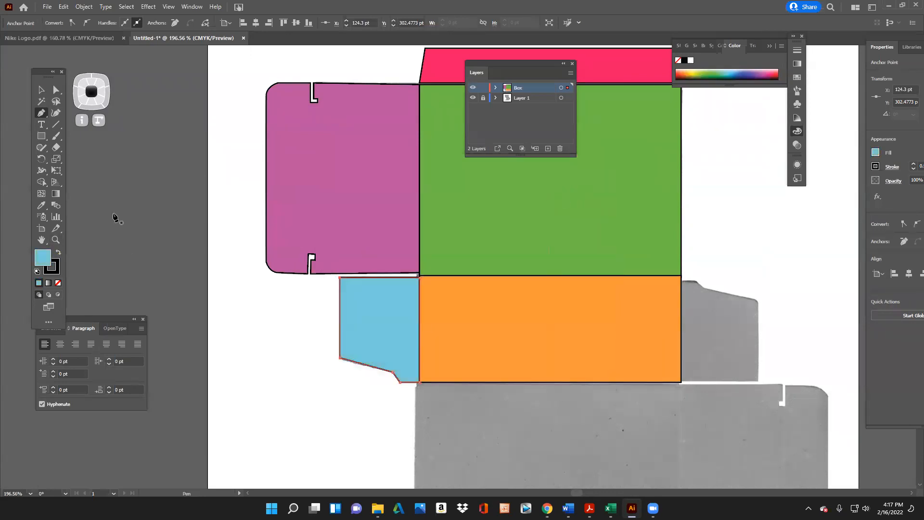
Raise the cyan flap's short bottom edge slightly above the orange rectangle's bottom edge using Direct Selection
click(56, 239)
drag(472, 376, 503, 368)
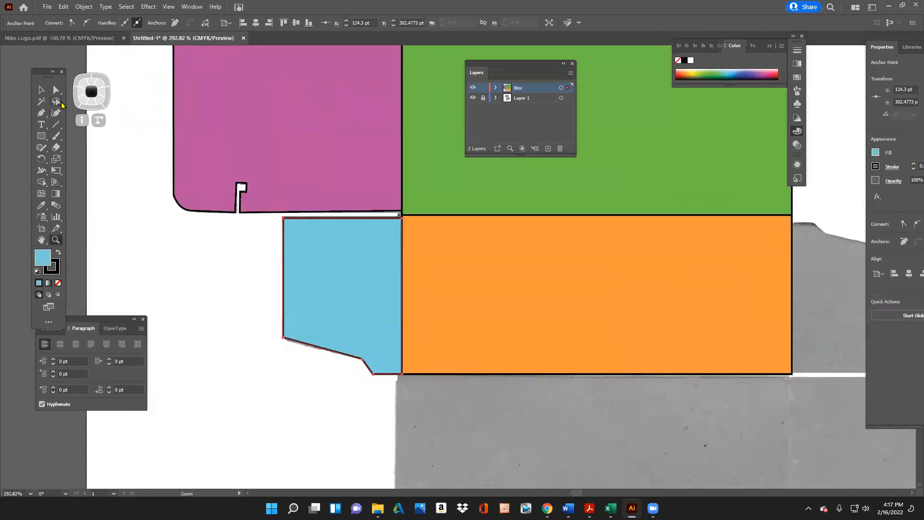
click(54, 92)
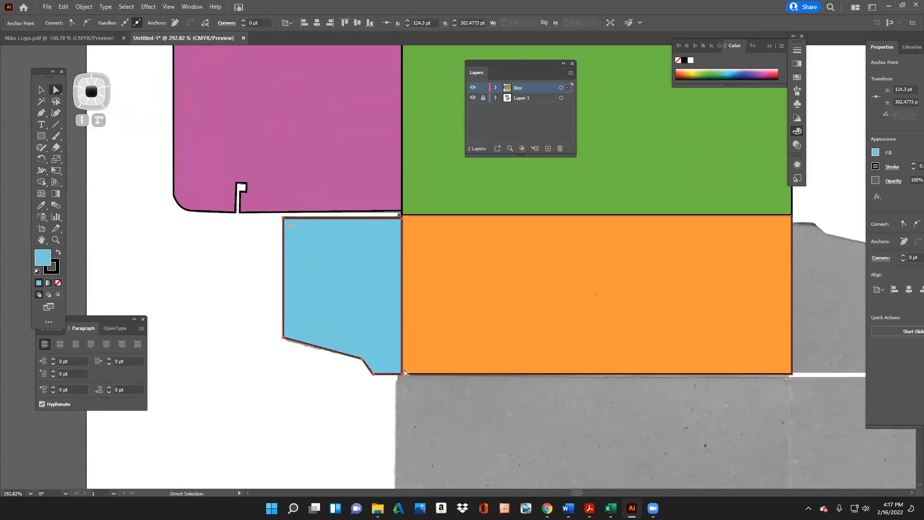
drag(373, 374, 401, 369)
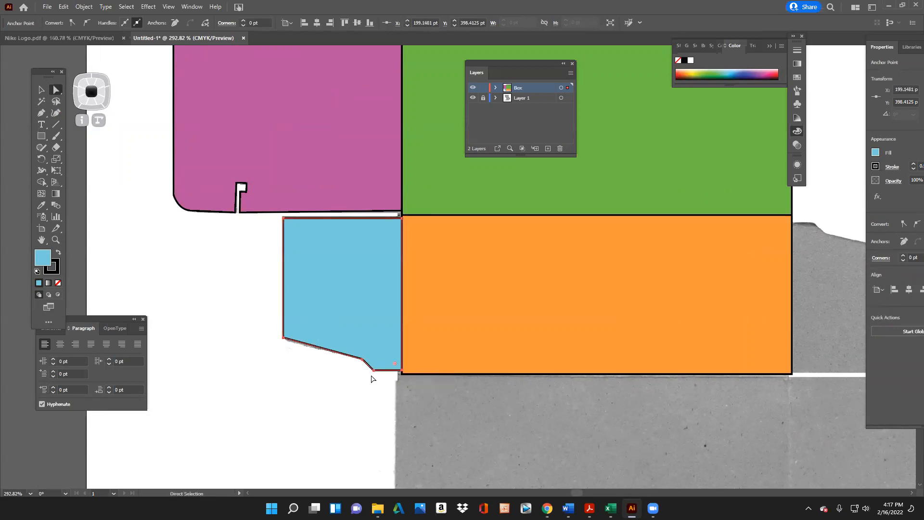
Select the whole green panel and copy it to the clipboard
click(55, 241)
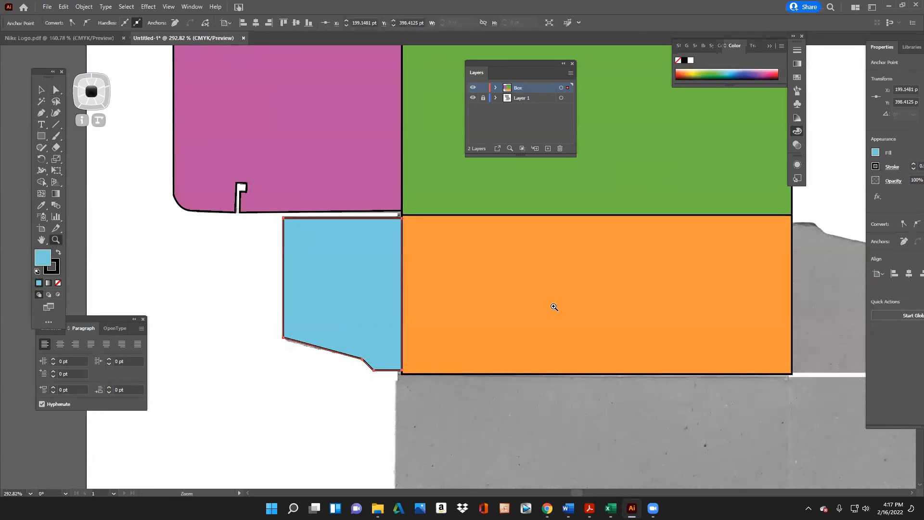
alt+click(674, 338)
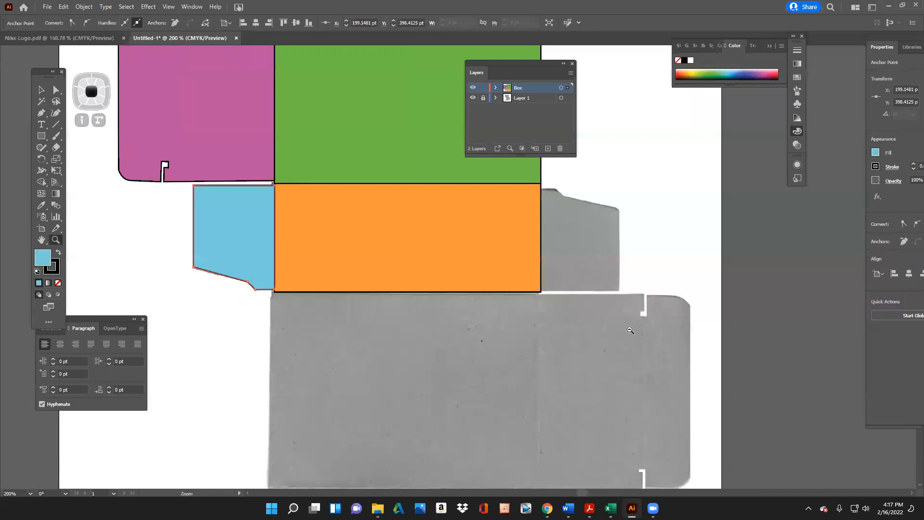
key(v)
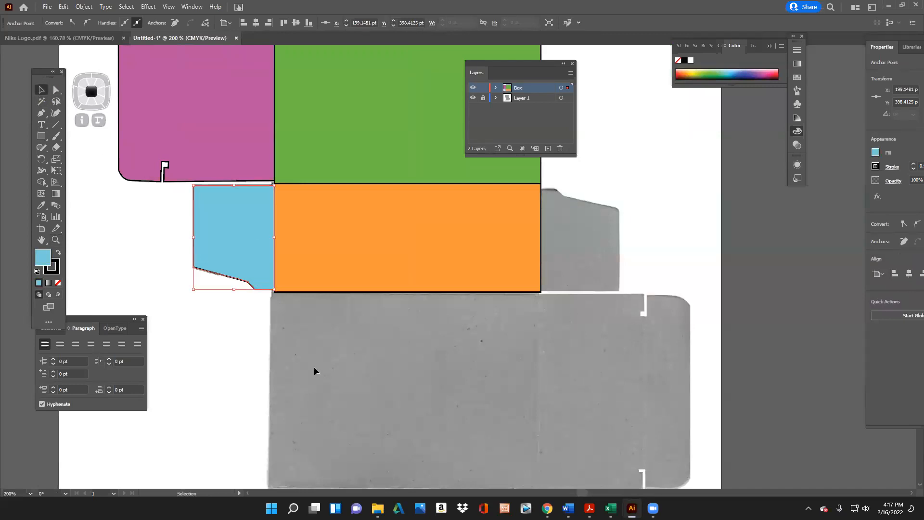
scroll(381, 266, up, 5)
scroll(407, 241, down, 1)
click(404, 224)
key(a)
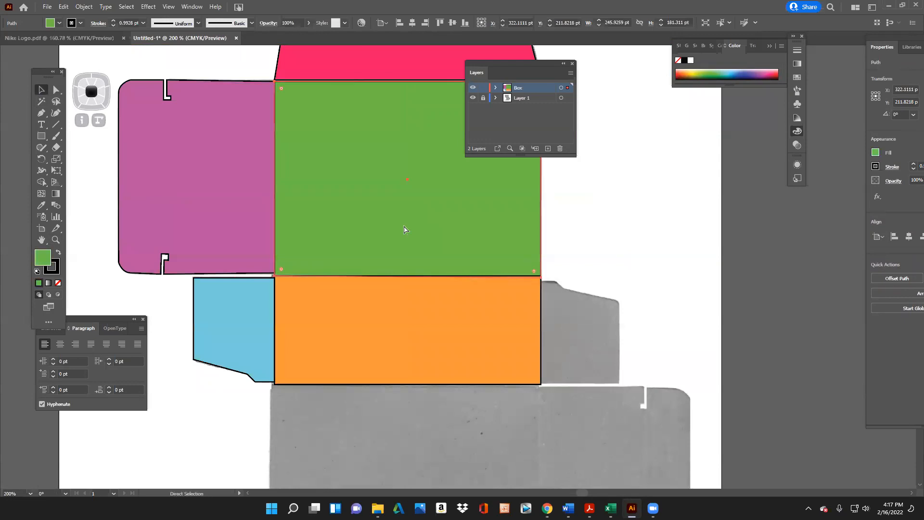
key(v)
key(ctrl+c)
click(63, 7)
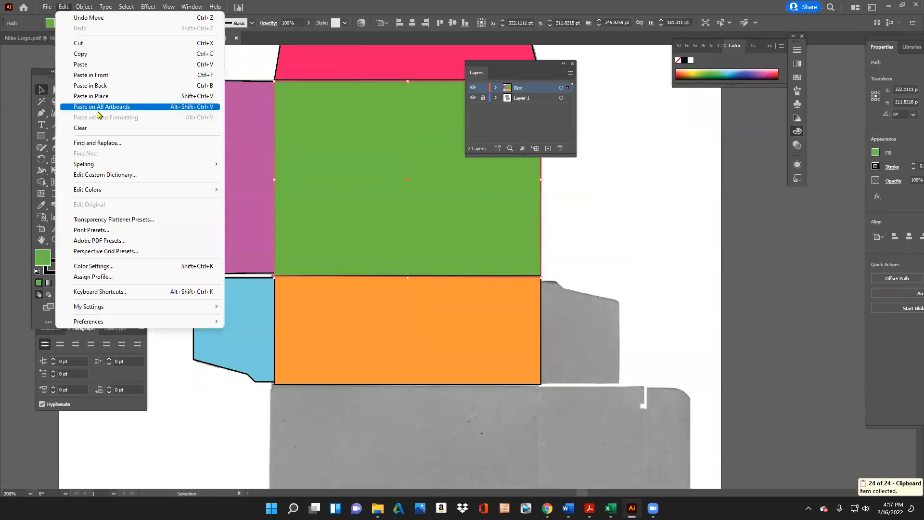
click(105, 53)
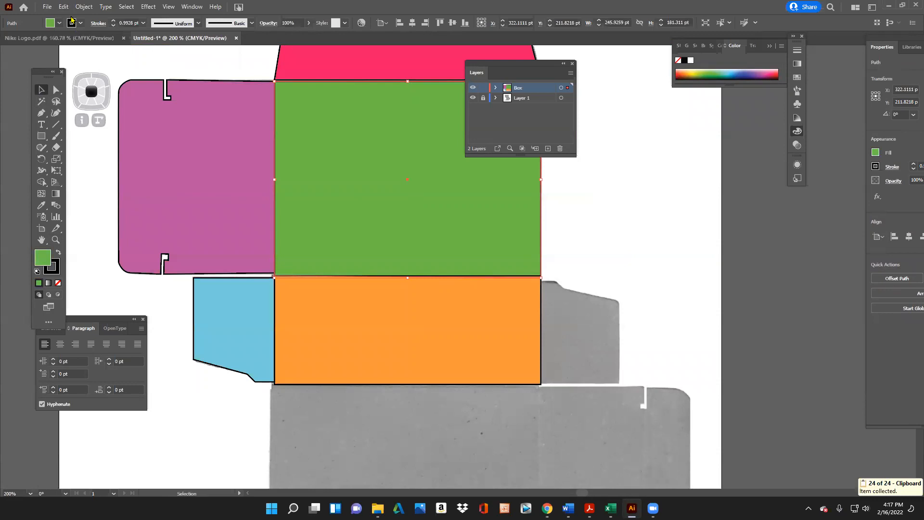
Paste a copy of the green panel and place it directly below the orange rectangle, over the gray panel
click(82, 7)
mouse_move(63, 7)
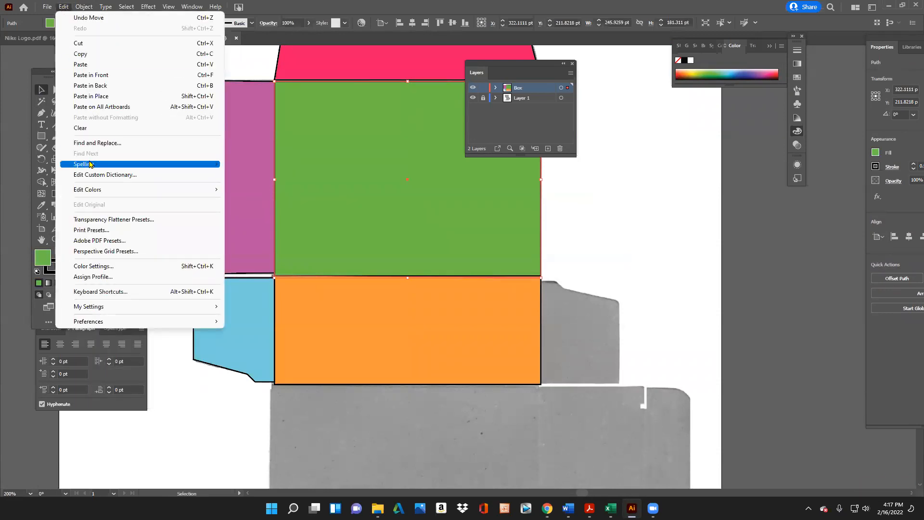
click(88, 69)
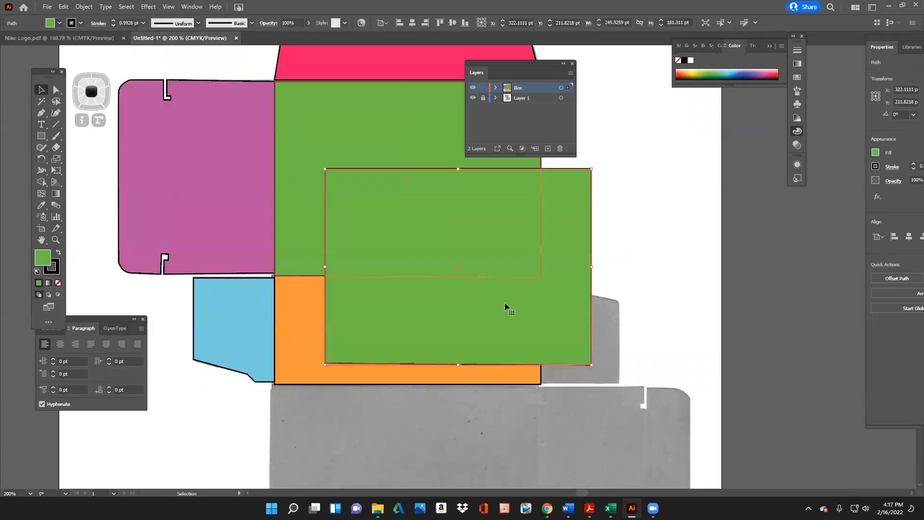
scroll(551, 327, down, 4)
drag(413, 139, 413, 143)
drag(368, 402, 364, 356)
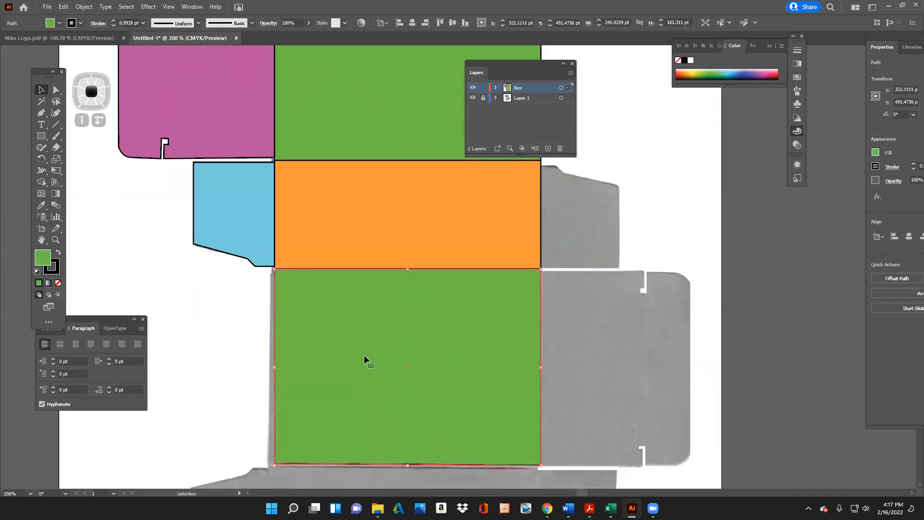
Select the whole purple flap beside the upper green panel and copy it to the clipboard
scroll(364, 356, up, 3)
scroll(366, 364, down, 3)
scroll(365, 364, up, 4)
click(188, 213)
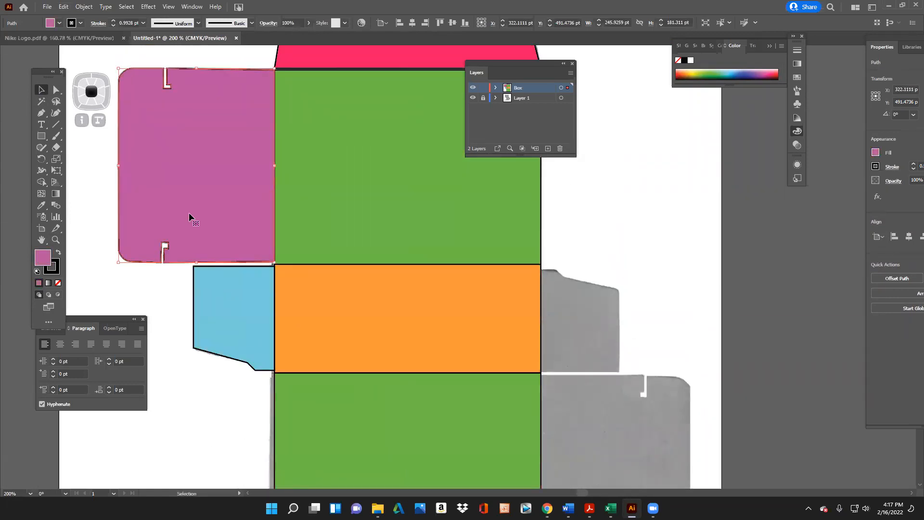
key(a)
click(64, 6)
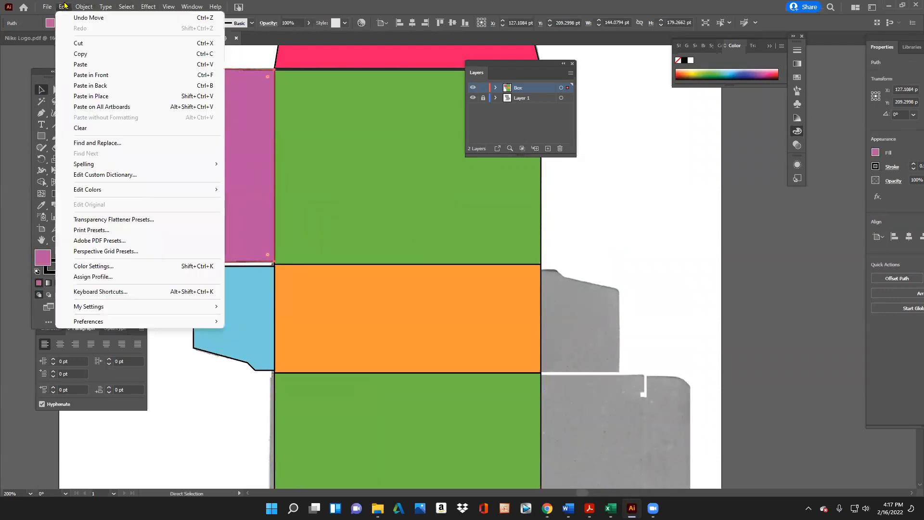
click(80, 54)
key(v)
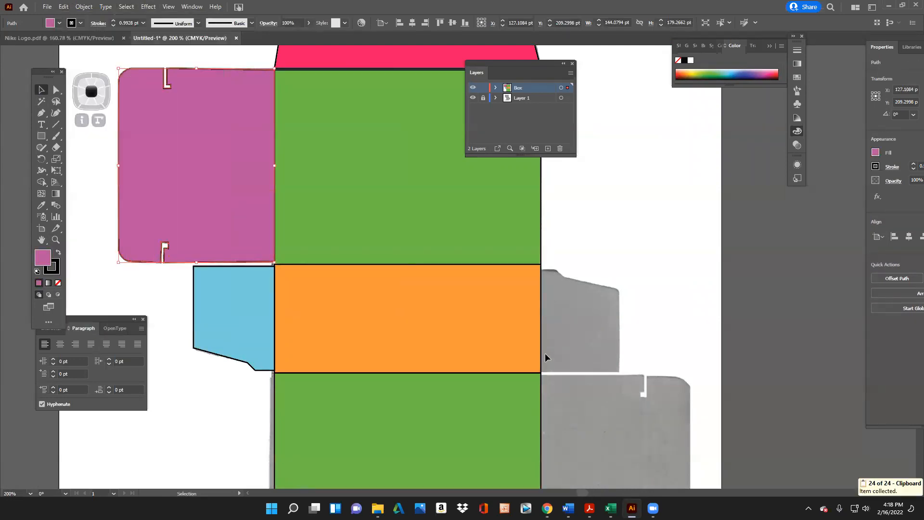
Paste the purple flap, rotate it 180°, and fit it against the lower green panel's right edge over the gray flap
scroll(541, 336, down, 3)
scroll(542, 336, down, 2)
key(ctrl+v)
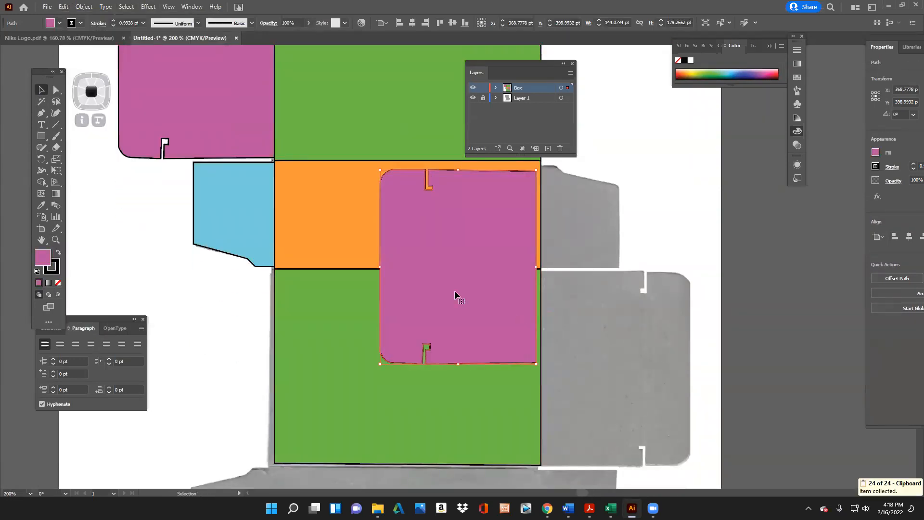
drag(454, 292, 624, 389)
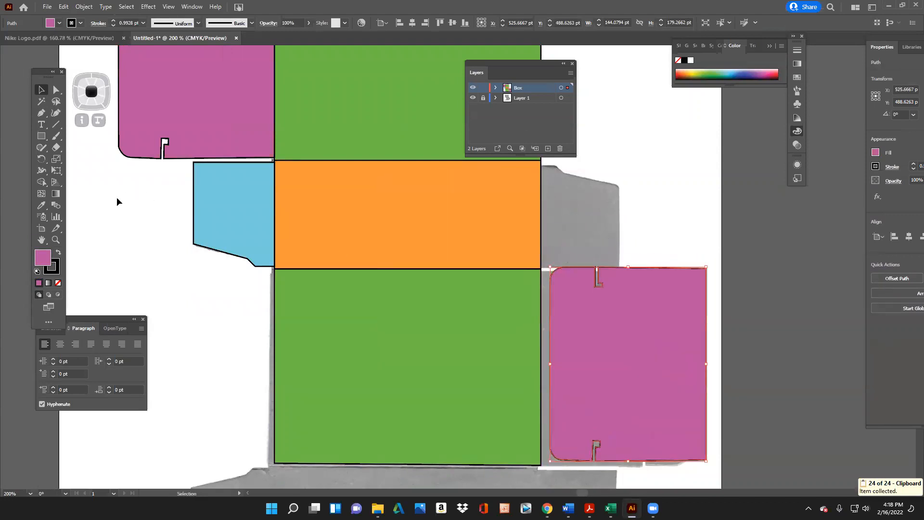
click(38, 162)
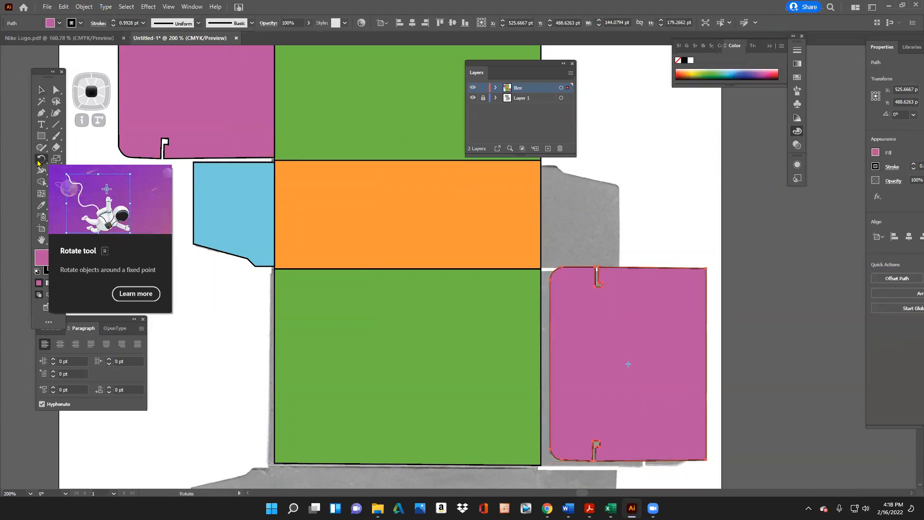
drag(656, 367, 465, 329)
click(56, 90)
drag(640, 346, 634, 355)
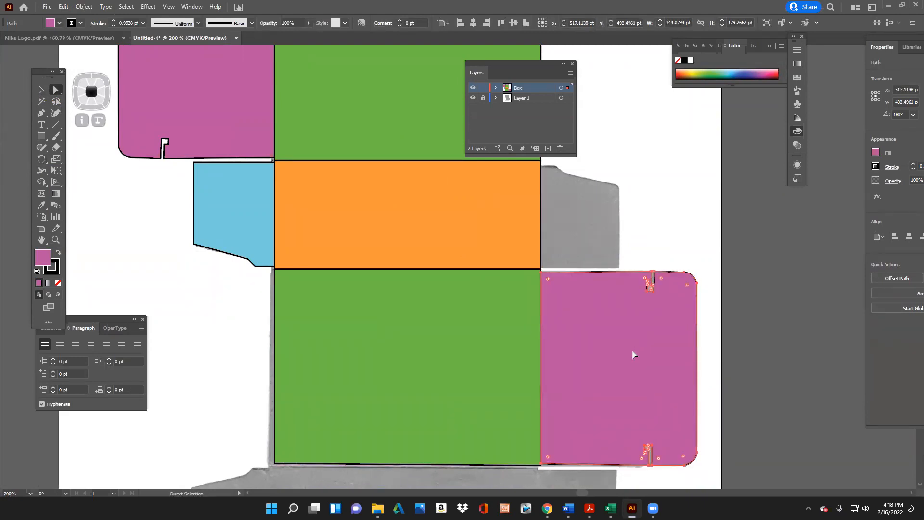
Select the cyan flap left of the orange rectangle and copy it to the clipboard
shift+click(489, 326)
scroll(489, 325, down, 3)
scroll(489, 326, up, 2)
click(56, 240)
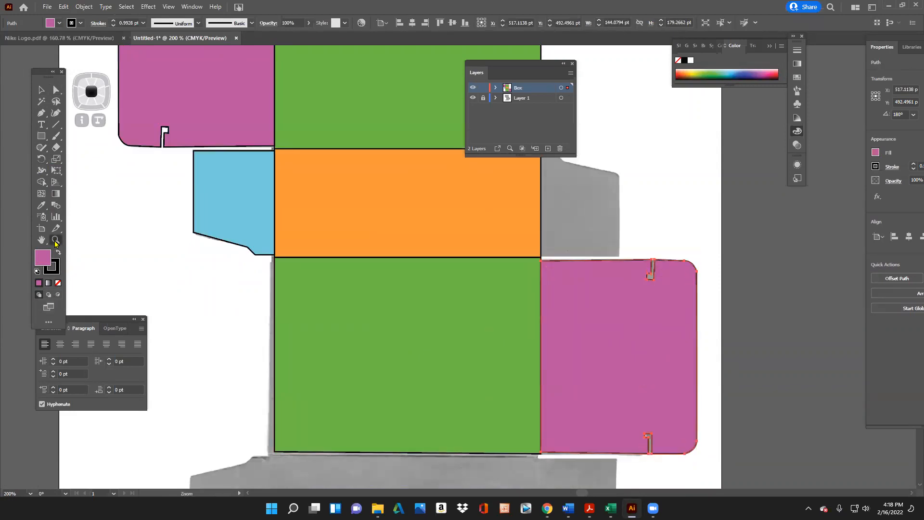
alt+click(325, 228)
alt+click(731, 412)
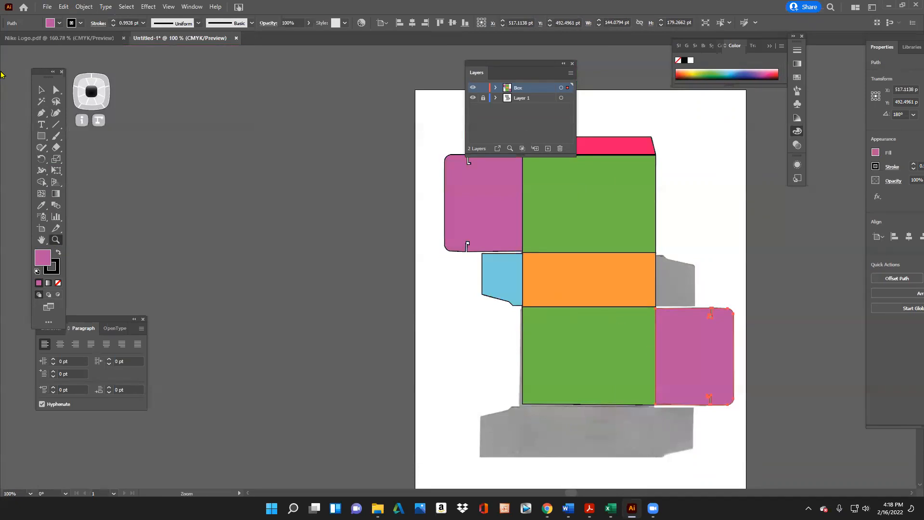
click(56, 90)
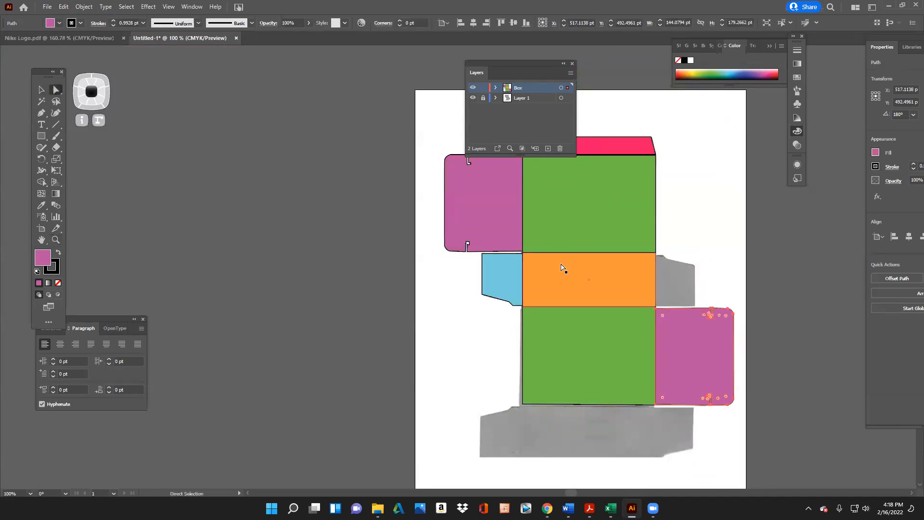
click(515, 280)
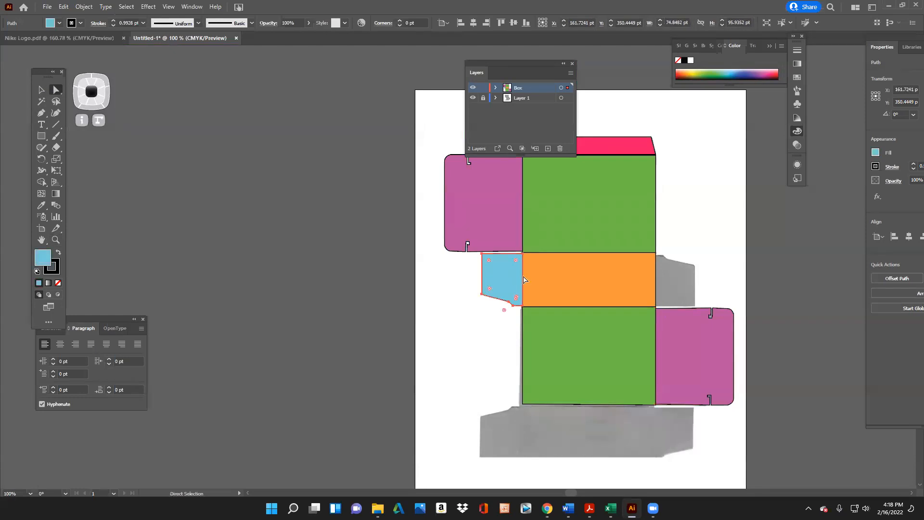
click(449, 316)
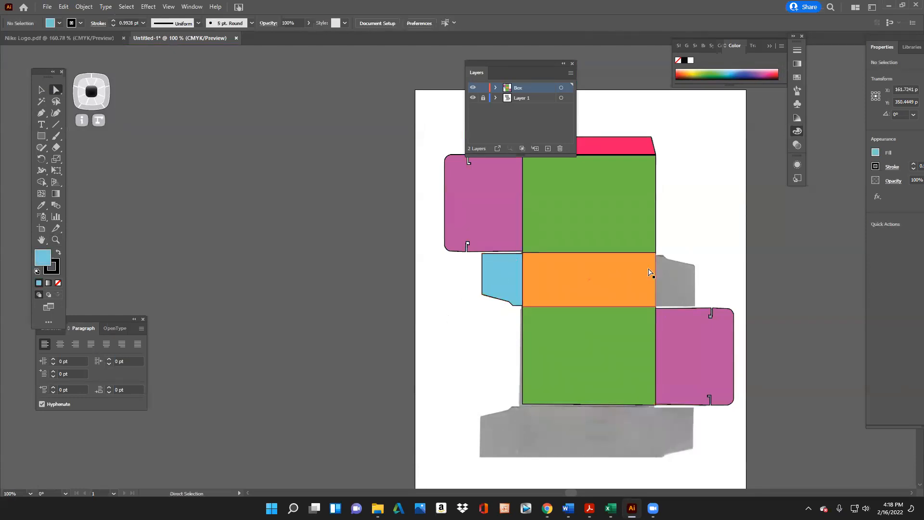
click(497, 284)
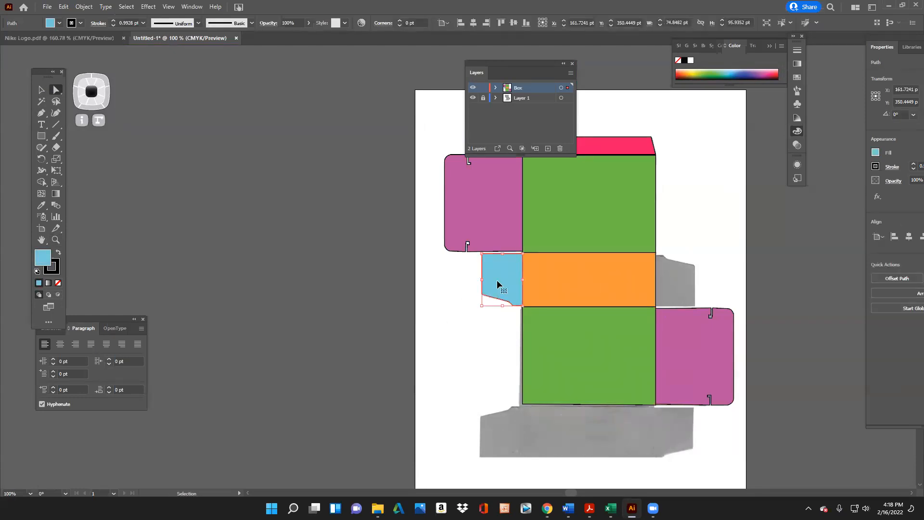
key(a)
click(60, 7)
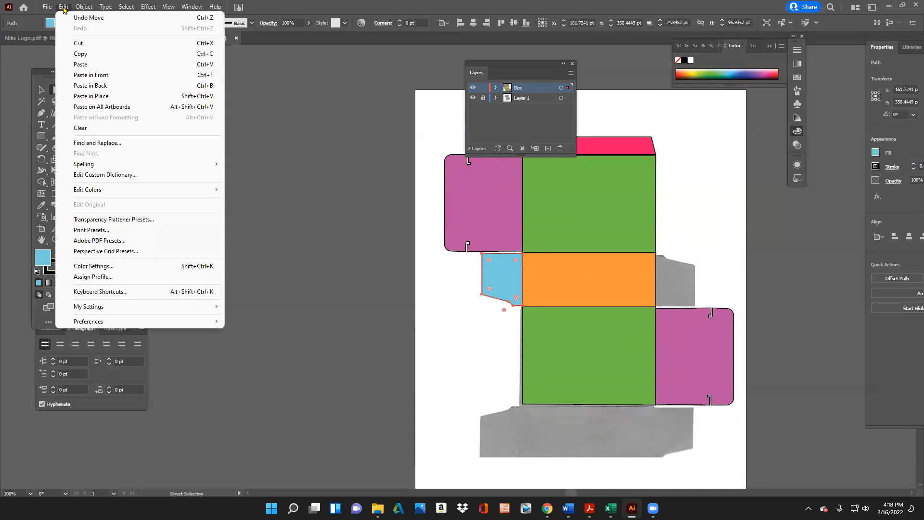
click(84, 51)
Paste the cyan flap, rotate it 180°, and fit it against the orange rectangle's right edge over the gray flap
click(63, 7)
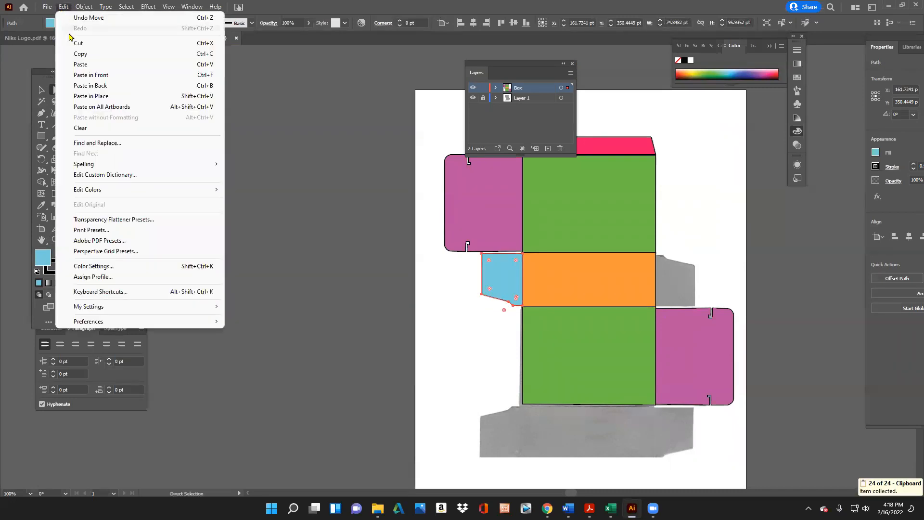
click(72, 69)
drag(470, 271, 692, 283)
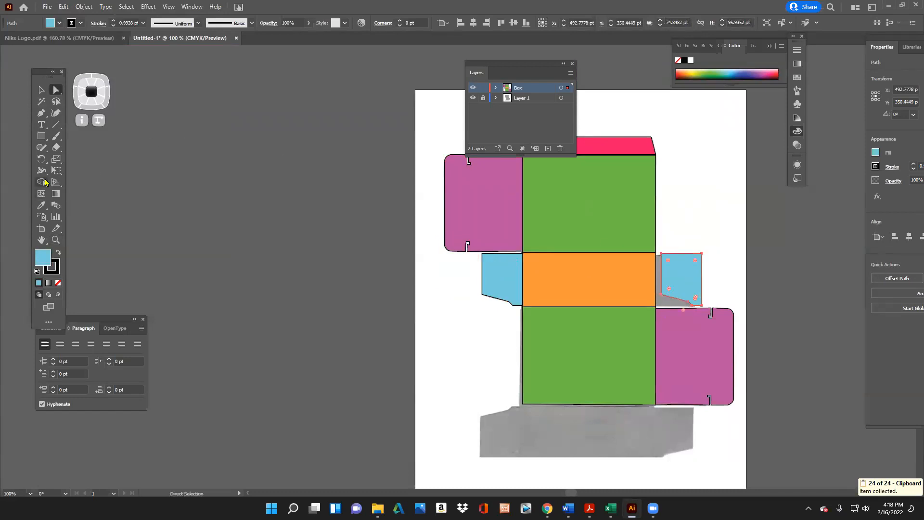
click(41, 159)
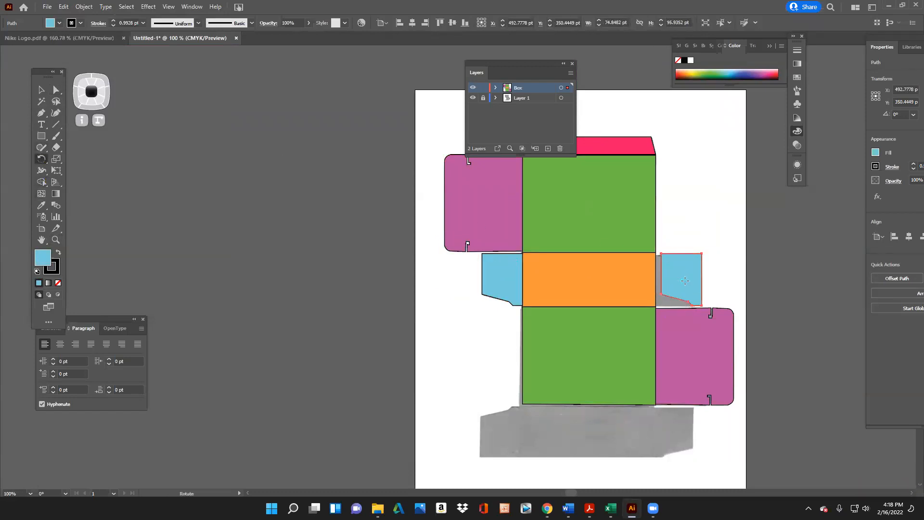
drag(722, 268, 680, 284)
click(41, 90)
Select the orange rectangle together with both cyan flaps and copy them to the clipboard
shift+click(499, 287)
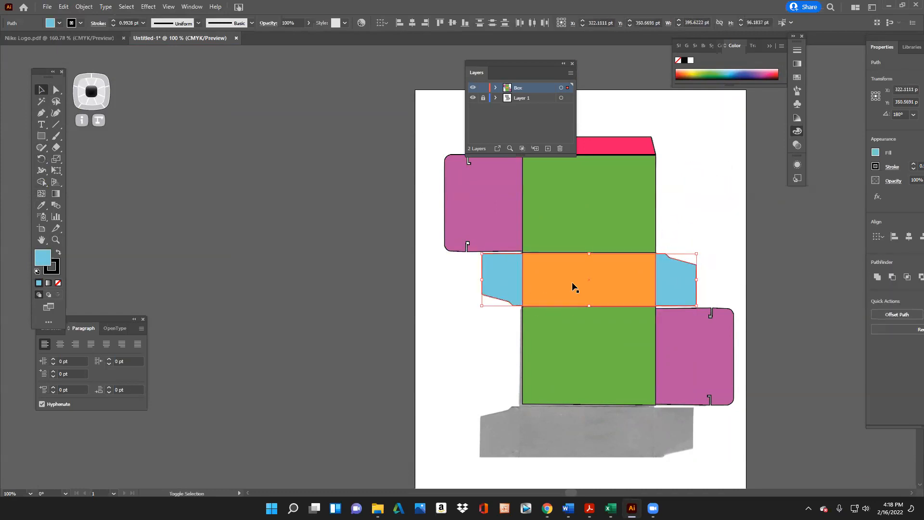
shift+click(572, 283)
key(a)
key(v)
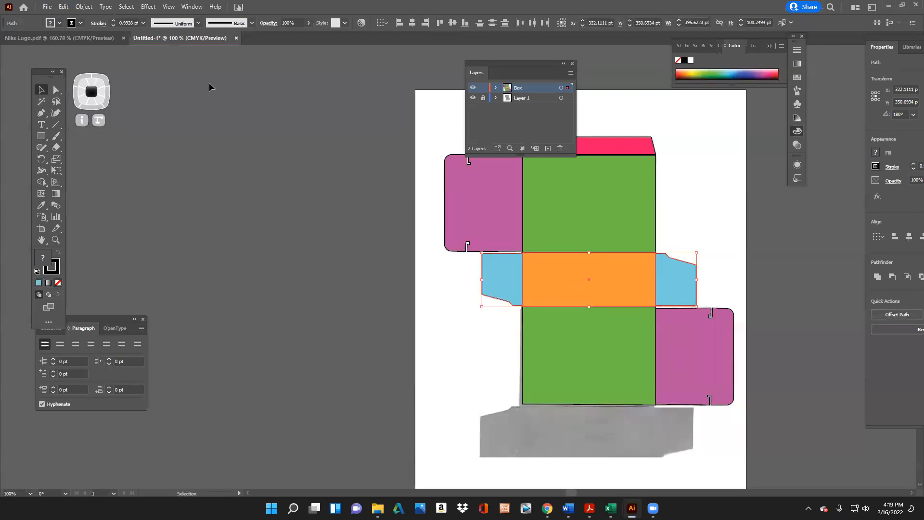
click(59, 6)
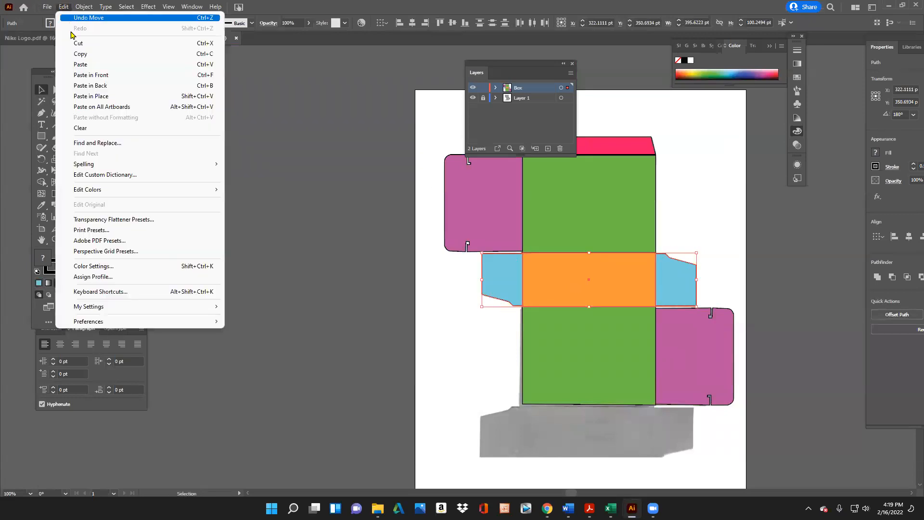
click(94, 53)
Paste the orange rectangle with its cyan flaps and place them over the gray strip below the lower green panel
click(66, 7)
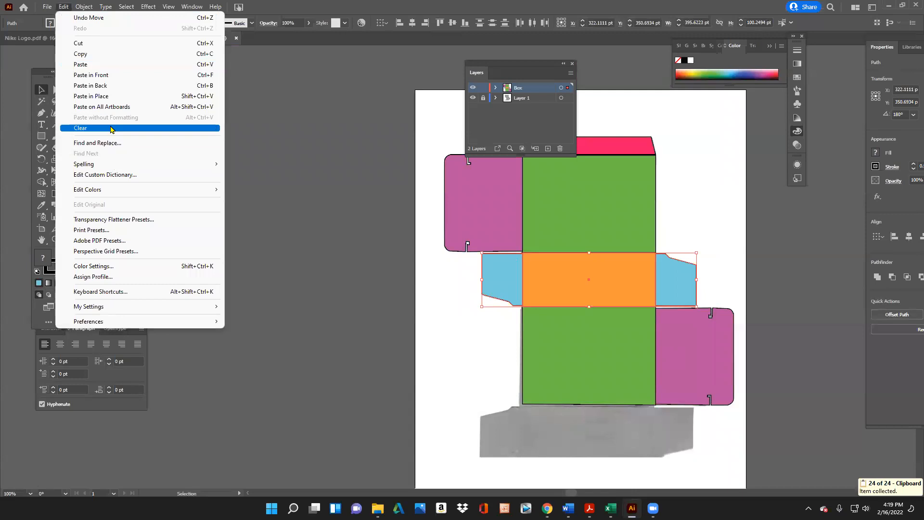
click(105, 67)
drag(501, 265, 623, 441)
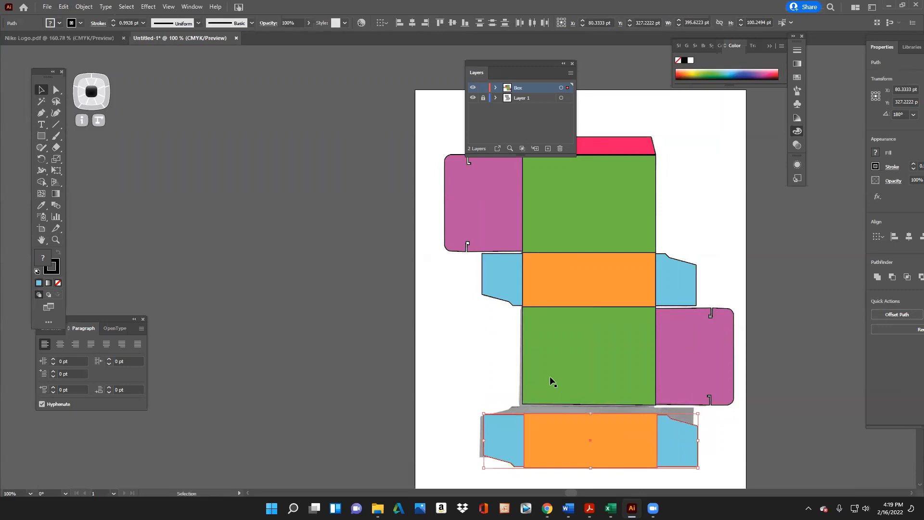
Try to orient the pasted orange and cyan strip to the gray template with the Rotate tool
click(42, 159)
drag(622, 398, 488, 359)
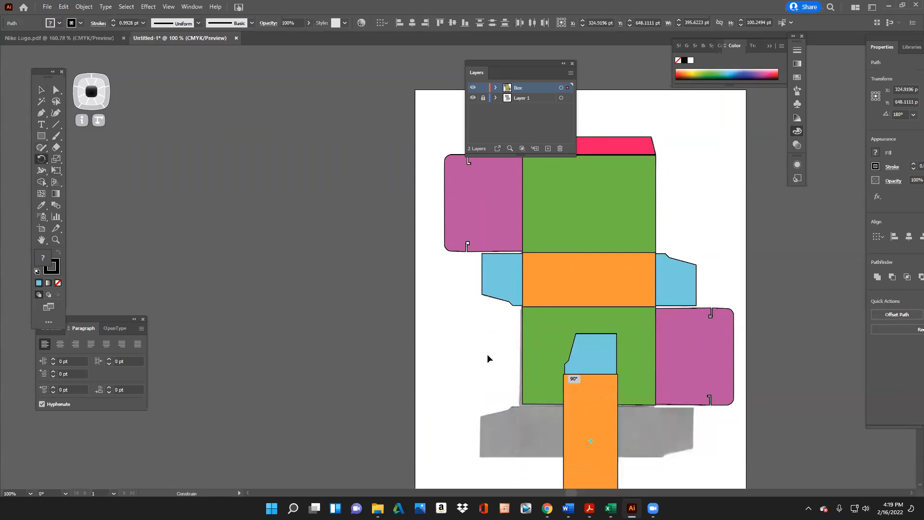
drag(469, 425, 655, 397)
scroll(373, 290, down, 2)
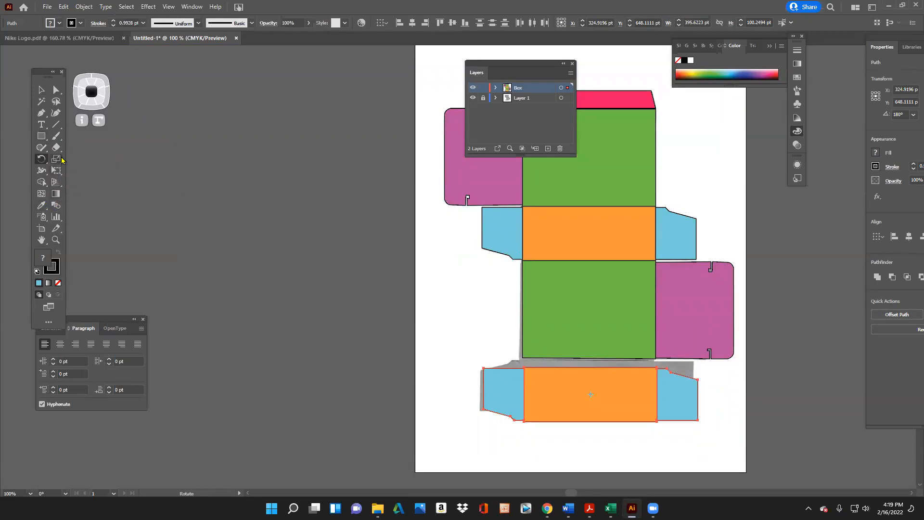
Flip the pasted orange and cyan strip upside down with the Reflect tool to match the gray template's slants
click(41, 159)
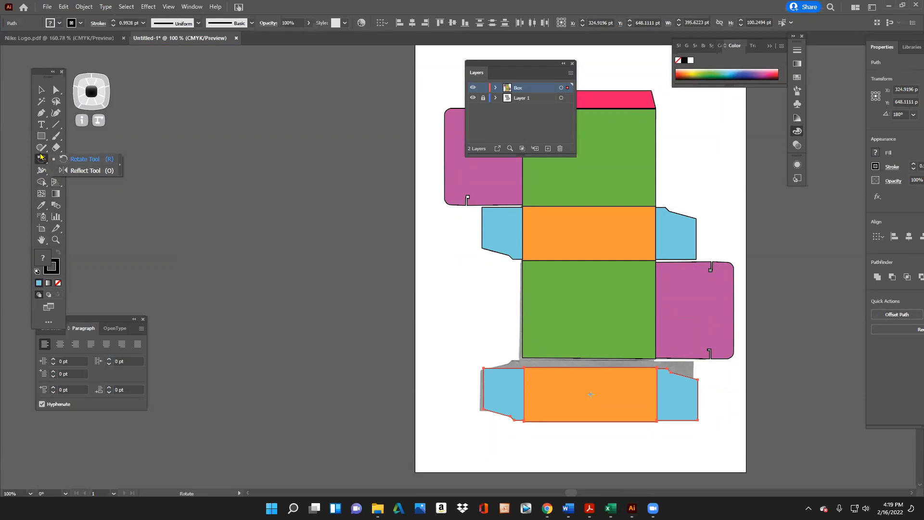
click(79, 171)
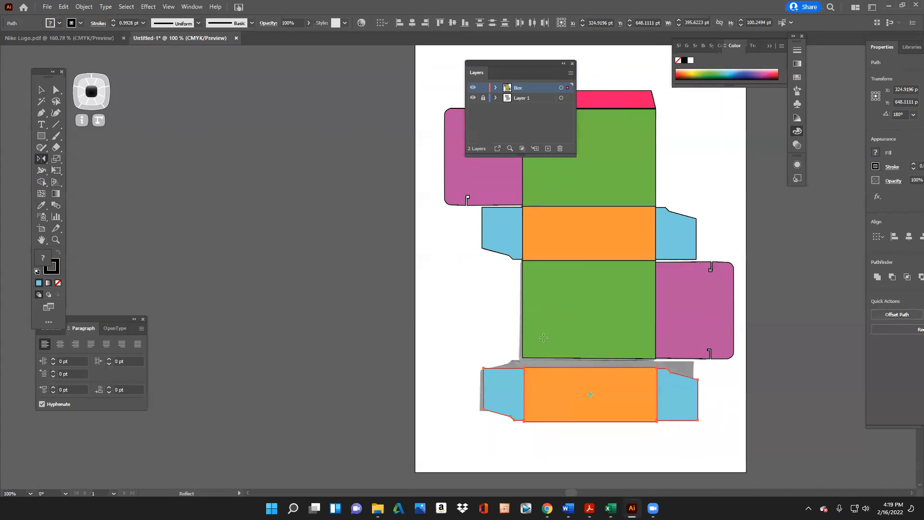
drag(590, 381, 587, 314)
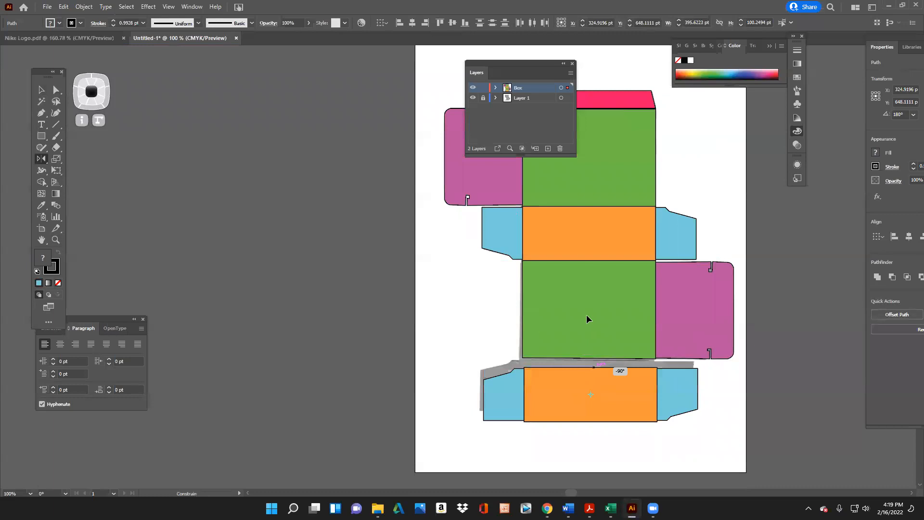
drag(595, 422, 596, 422)
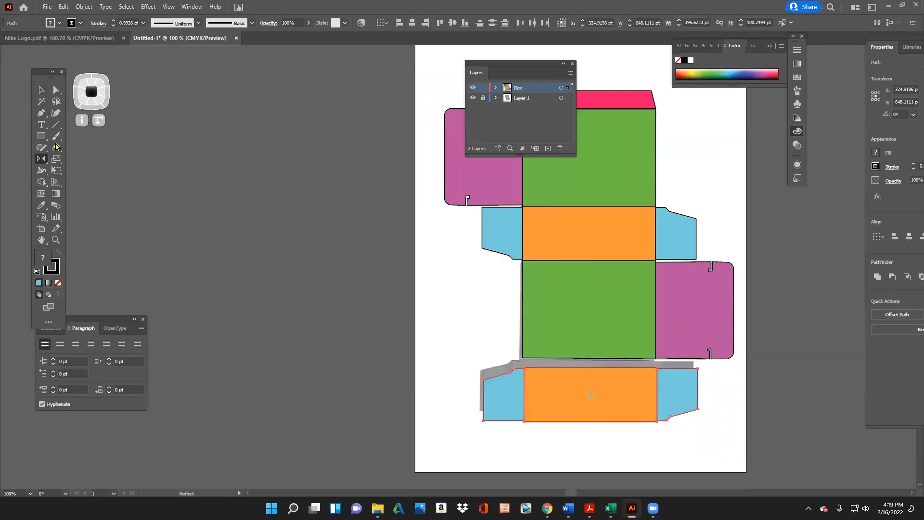
Reflect the pasted strip back and forth again, ending in the same upside-down orientation
click(41, 159)
click(59, 160)
click(44, 161)
click(82, 170)
drag(592, 385, 598, 340)
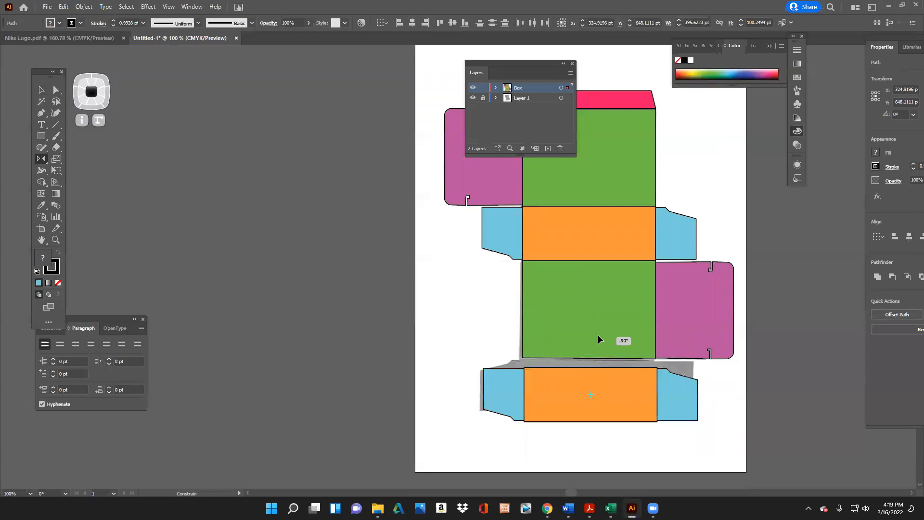
mouse_move(597, 334)
mouse_down()
mouse_move(604, 423)
mouse_move(599, 351)
mouse_up()
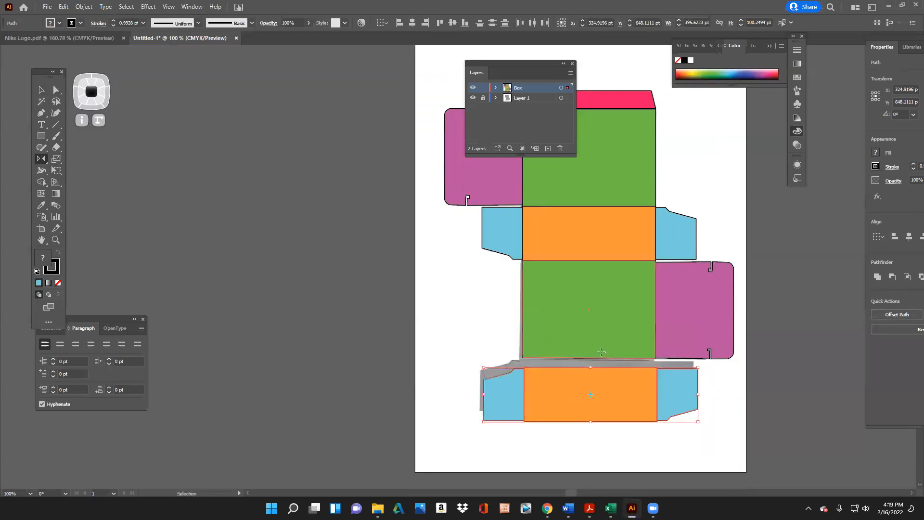
Move the flipped strip up against the lower green panel's bottom edge and deselect it
click(41, 89)
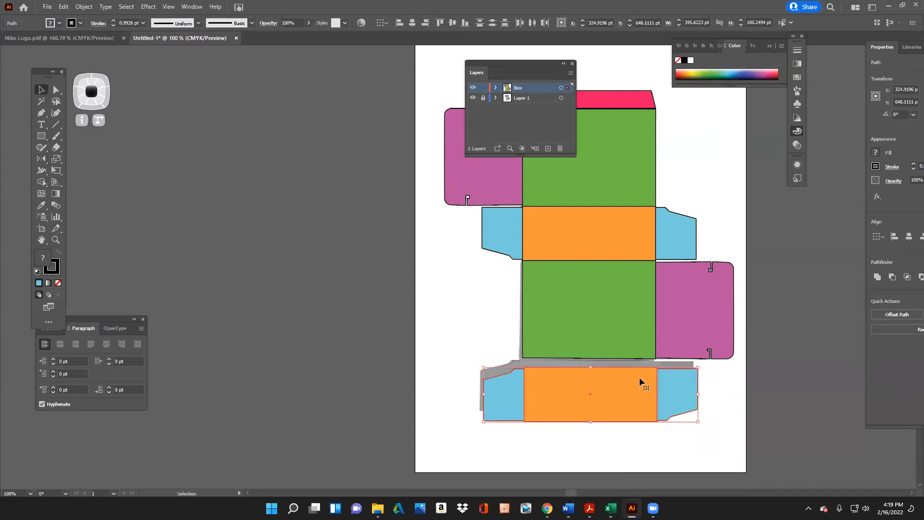
drag(629, 382, 630, 377)
click(502, 326)
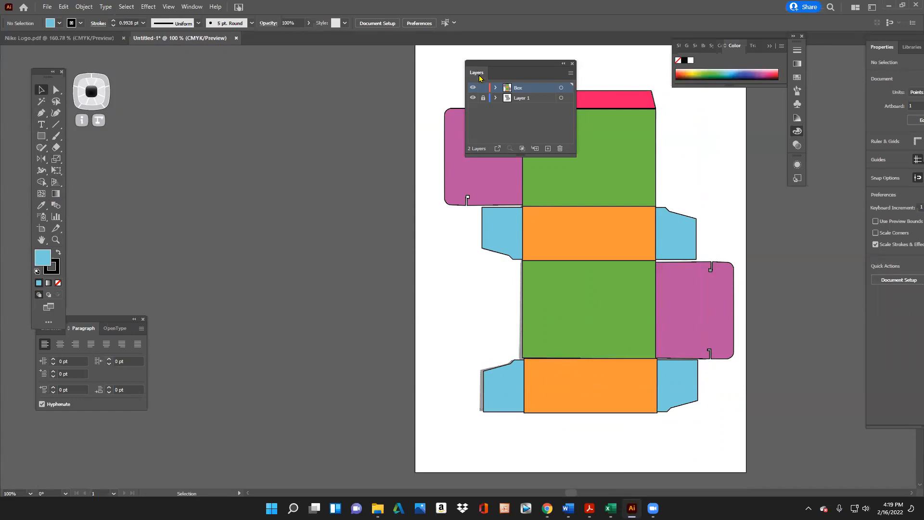
Hide Layer 1 and shift the lowest orange and cyan strip flush against the lower green panel's bottom edge
click(472, 98)
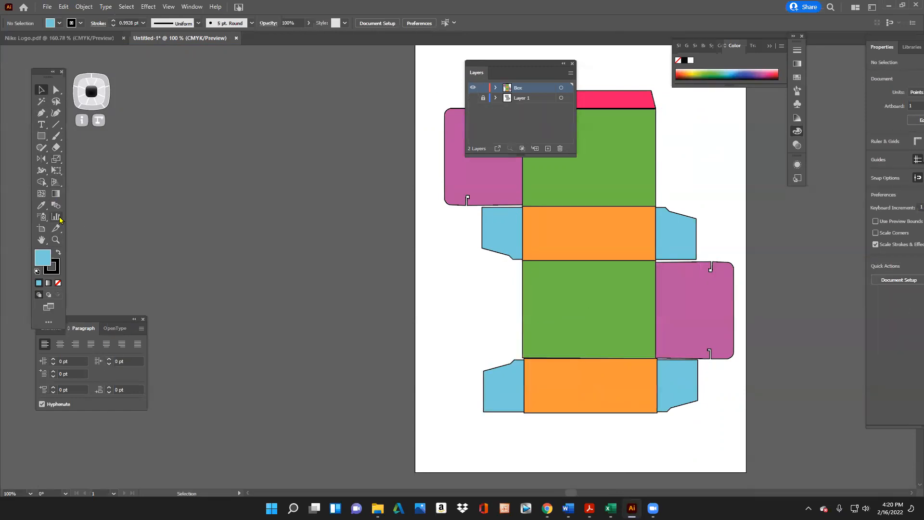
click(56, 239)
drag(607, 407, 695, 380)
key(a)
click(392, 372)
shift+click(643, 388)
shift+click(715, 385)
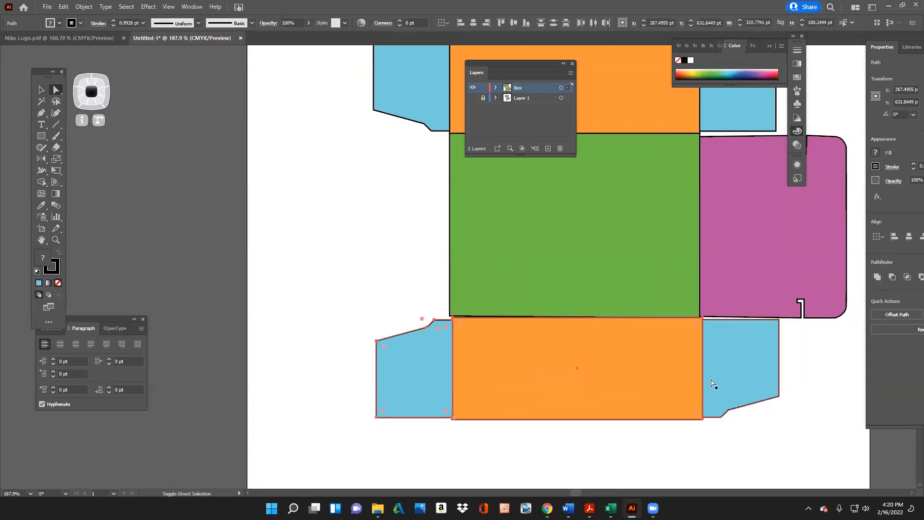
drag(664, 376, 661, 373)
click(648, 442)
Place the linked Nike Logo JPG image on the lower green panel
scroll(648, 442, up, 3)
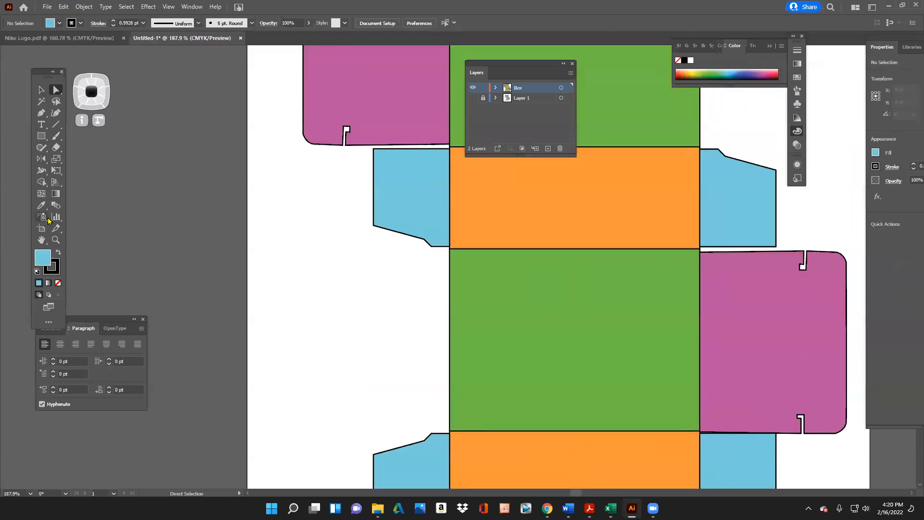
click(56, 239)
alt+click(491, 255)
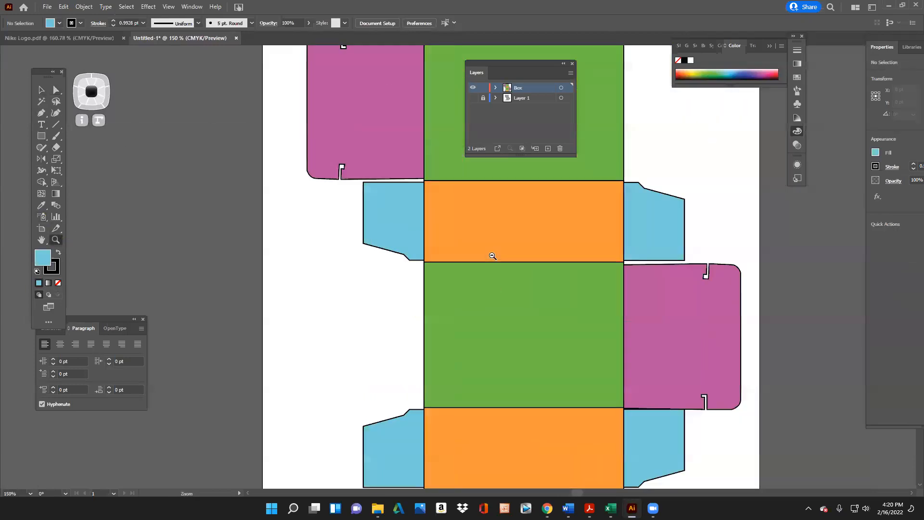
alt+click(490, 255)
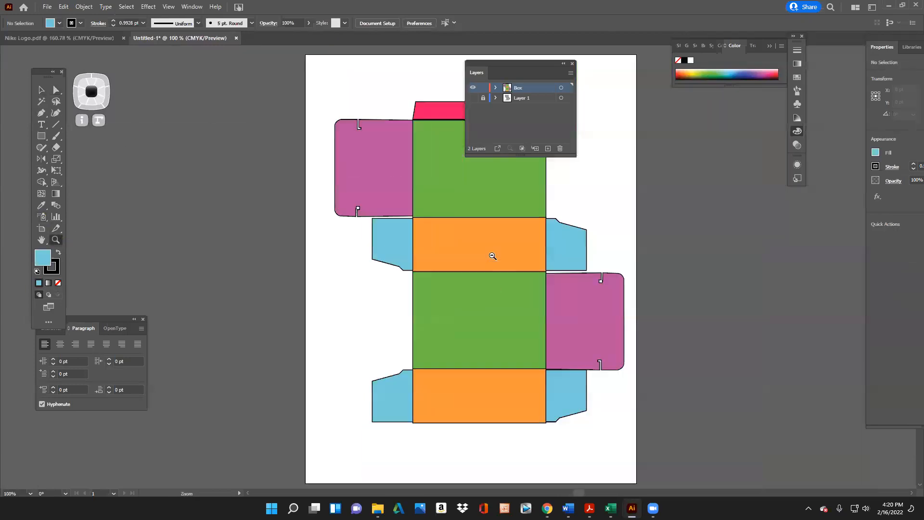
click(51, 6)
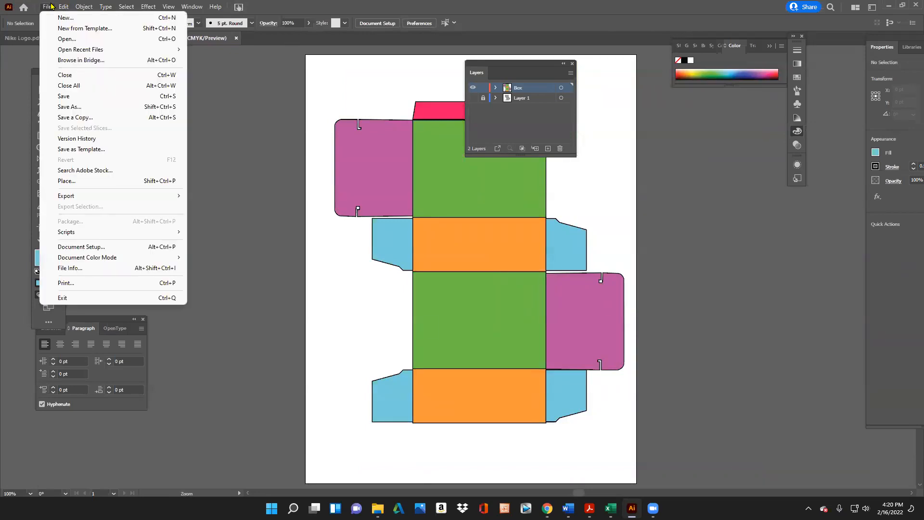
click(105, 181)
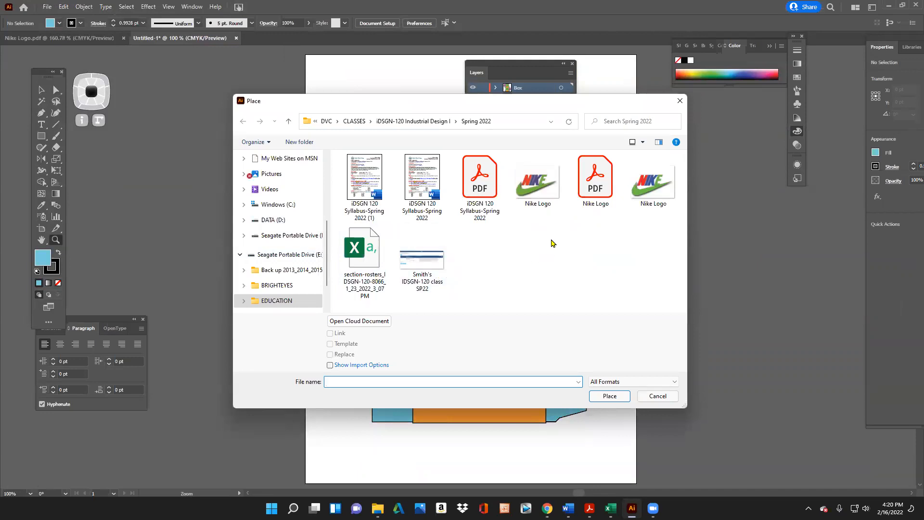
click(550, 190)
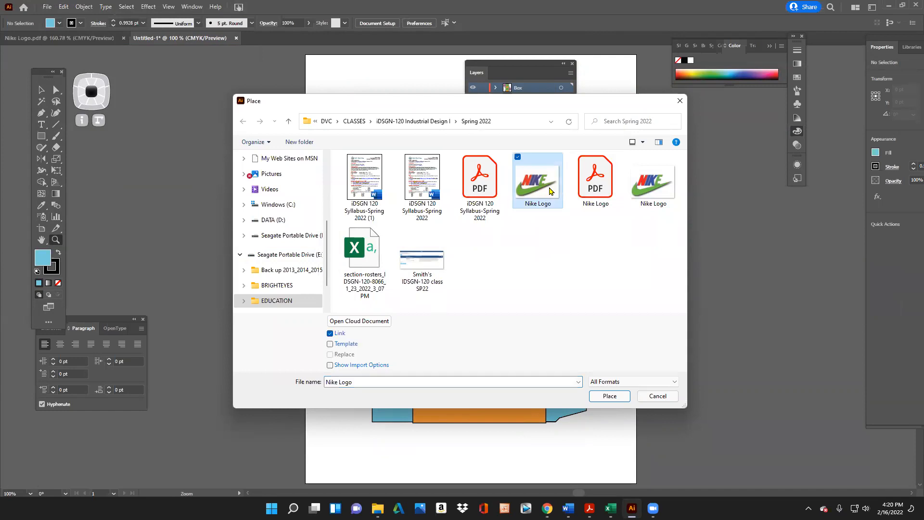
click(609, 396)
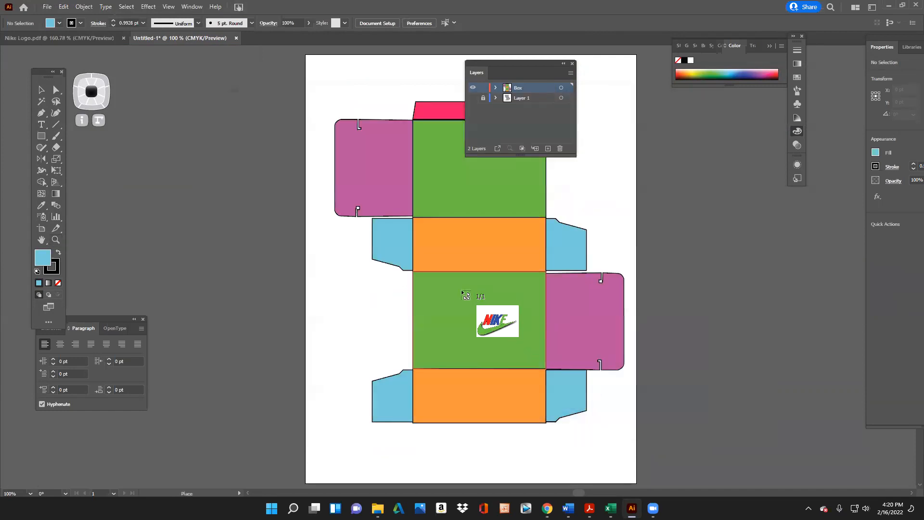
click(451, 291)
Scale the JPG logo down to about 178 × 134 pt and center it on the lower green panel
click(55, 89)
drag(435, 311, 491, 325)
click(38, 91)
drag(579, 375, 498, 303)
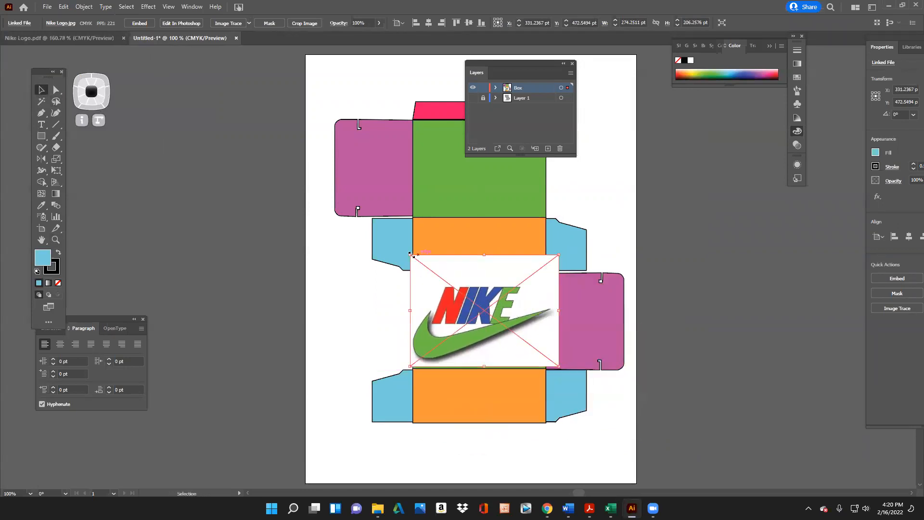
drag(408, 254, 462, 292)
drag(515, 317, 485, 307)
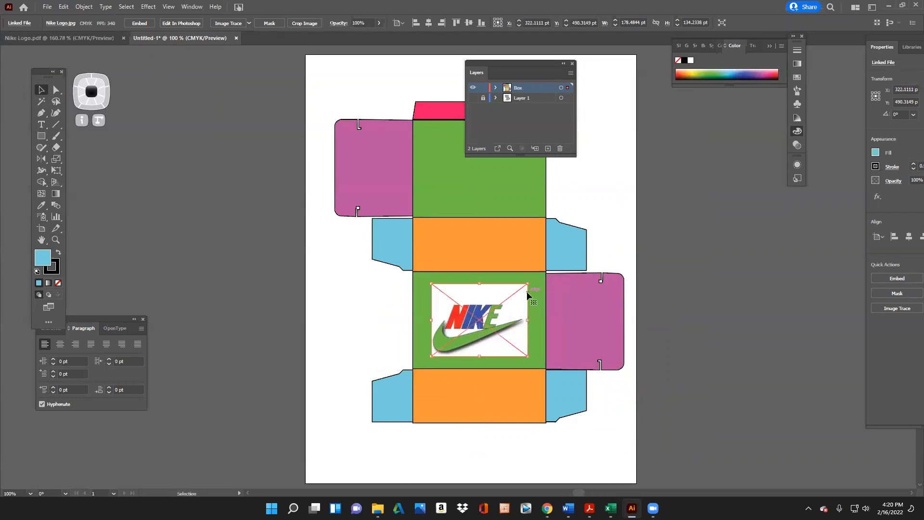
Place the linked Nike Logo PNG, scale it to about 181 × 136 pt and move it onto the upper green panel
click(47, 7)
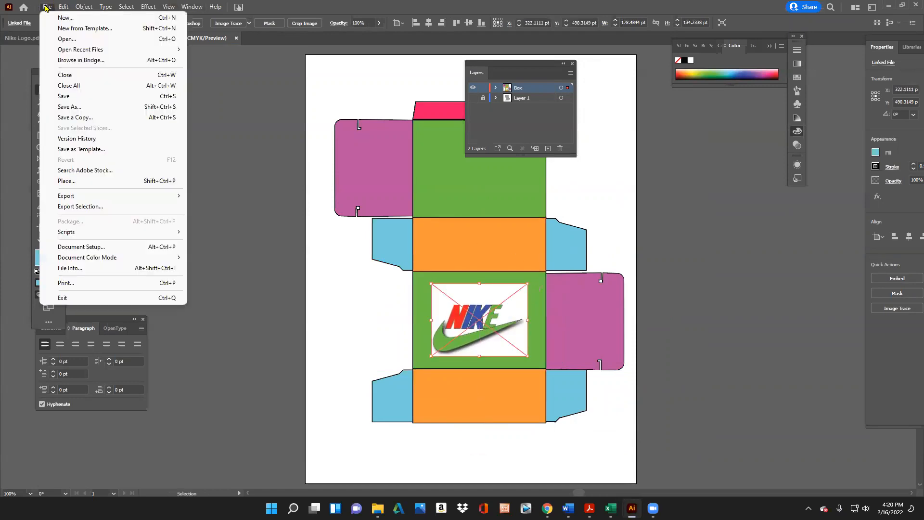
click(96, 181)
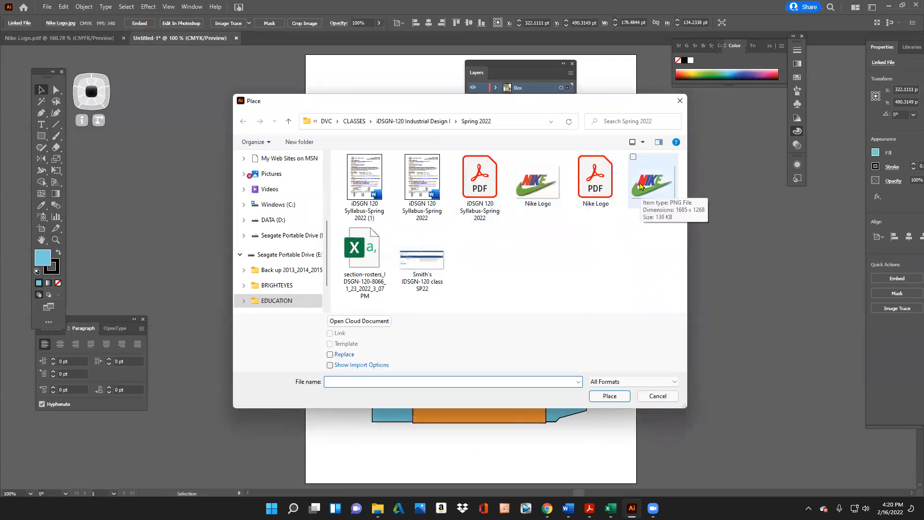
click(640, 186)
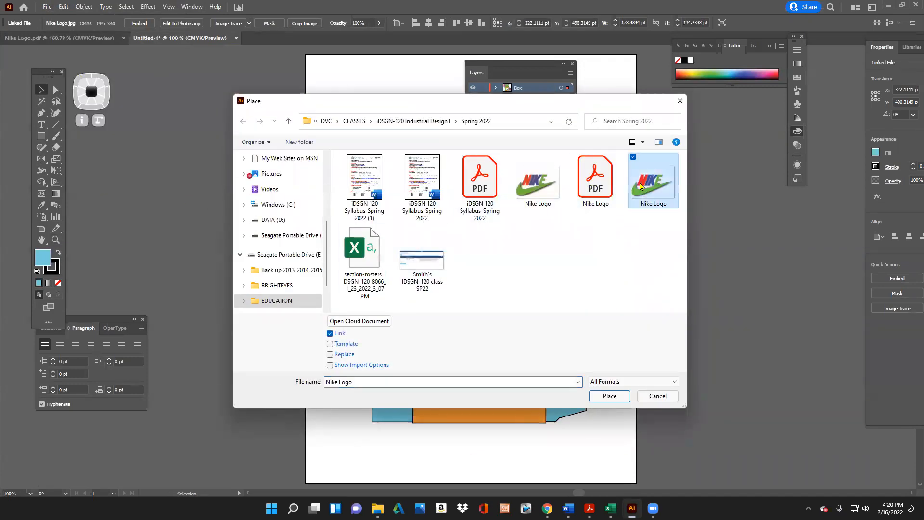
click(609, 396)
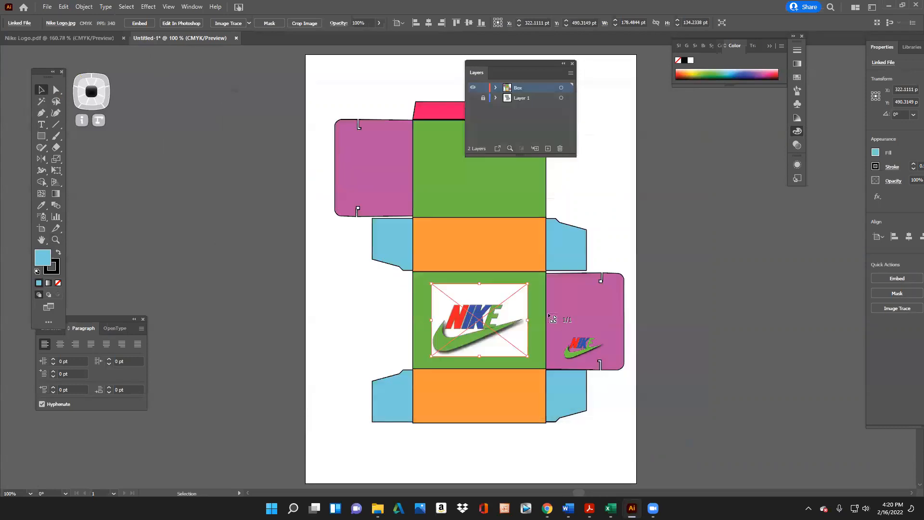
click(417, 211)
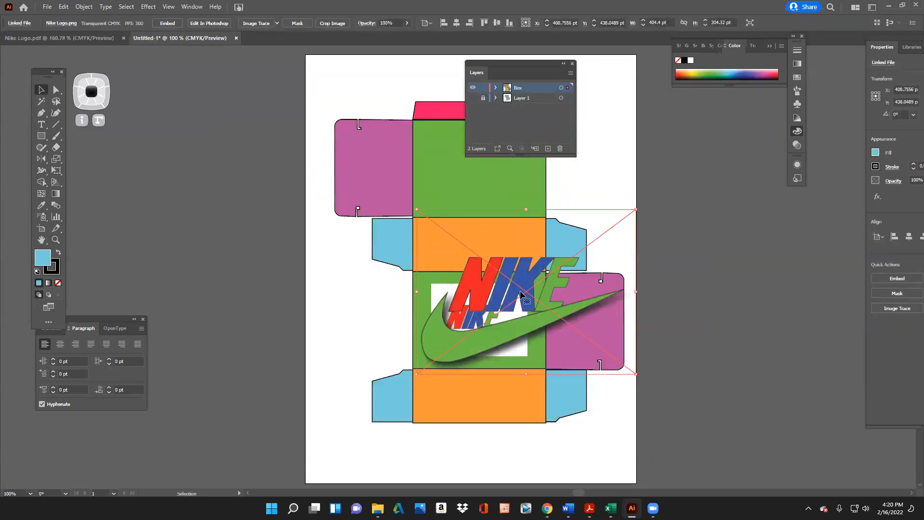
drag(417, 210, 538, 300)
drag(577, 336, 485, 174)
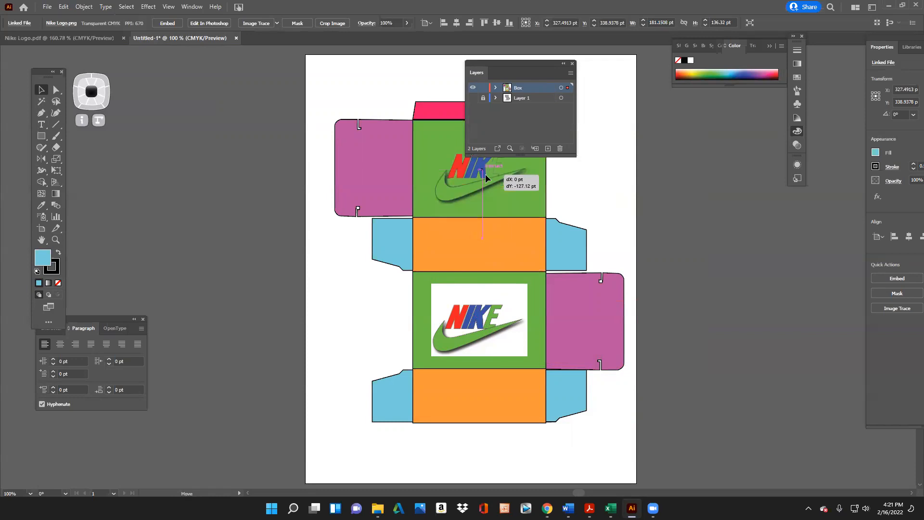
Replace the JPG logo on the lower green panel with a copy of the upper panel's transparent PNG logo
click(501, 308)
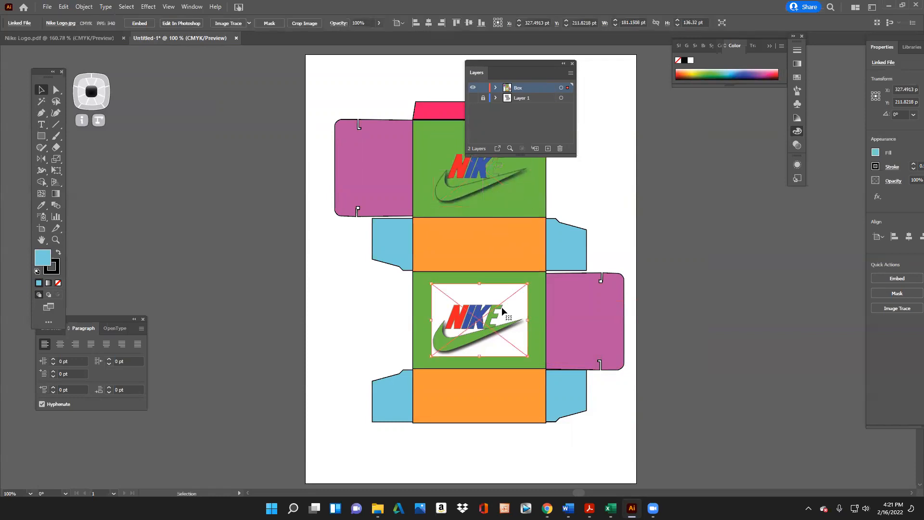
key(Delete)
click(470, 186)
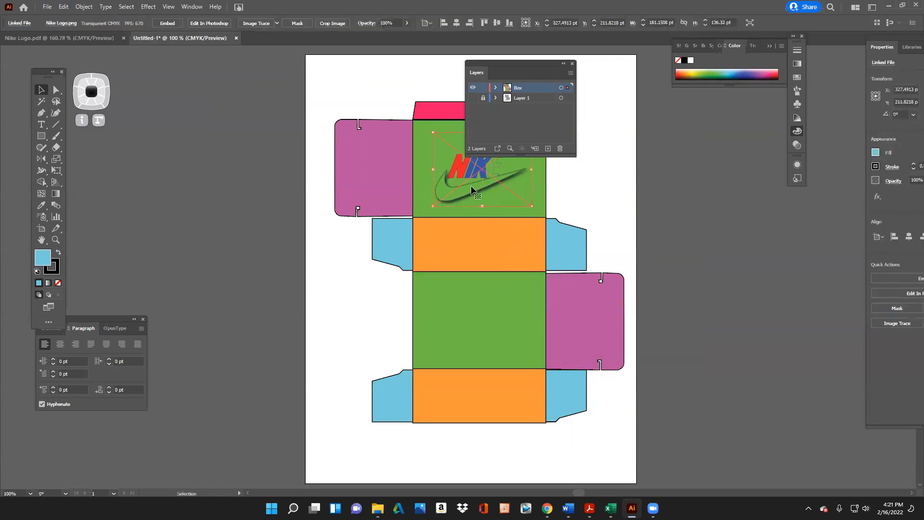
key(ctrl+c)
key(ctrl+v)
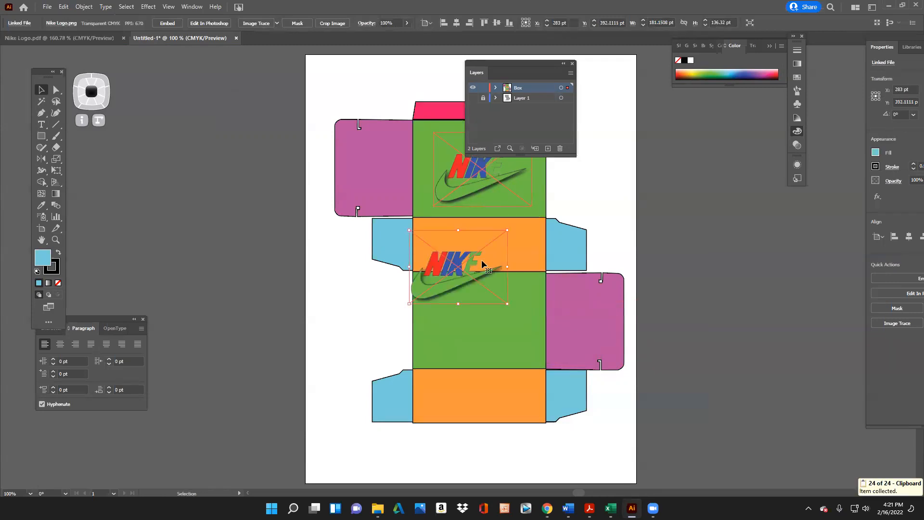
drag(469, 271, 494, 312)
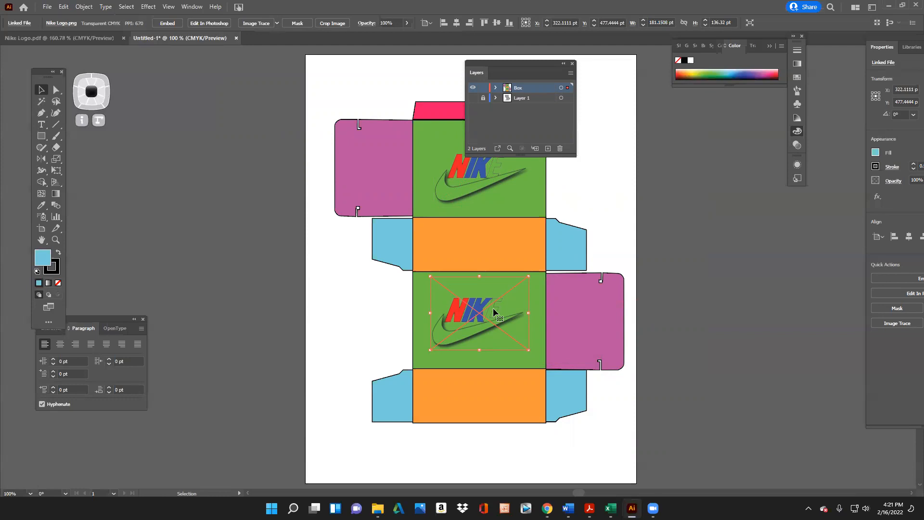
Move the upper panel's Nike logo onto the left purple flap and rotate it 90°
drag(530, 68, 264, 76)
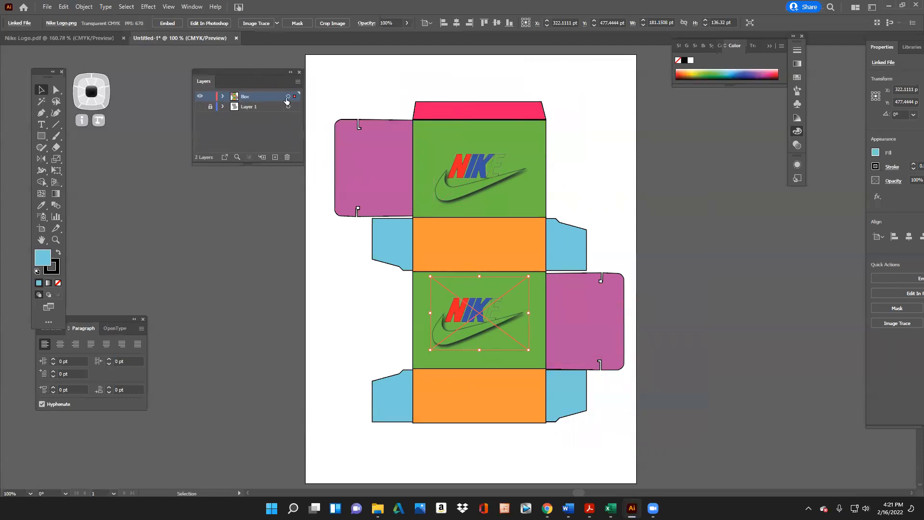
drag(469, 172, 386, 166)
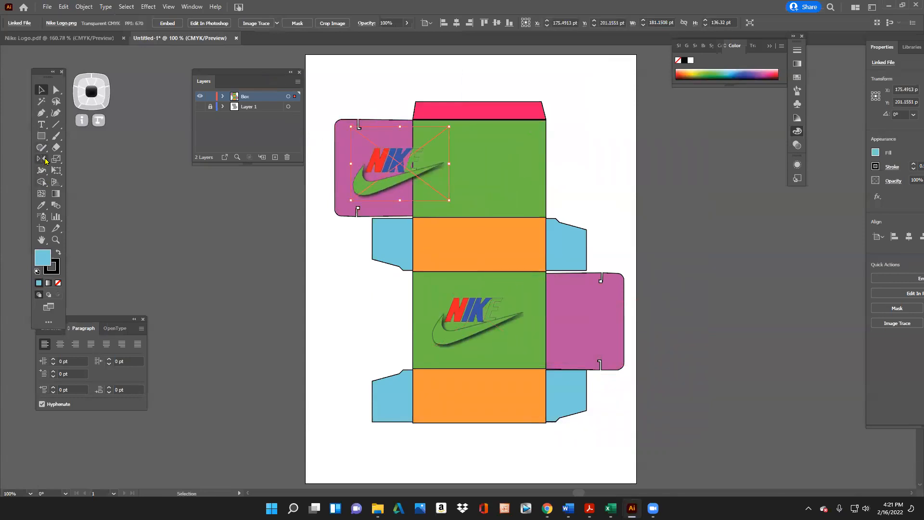
click(44, 162)
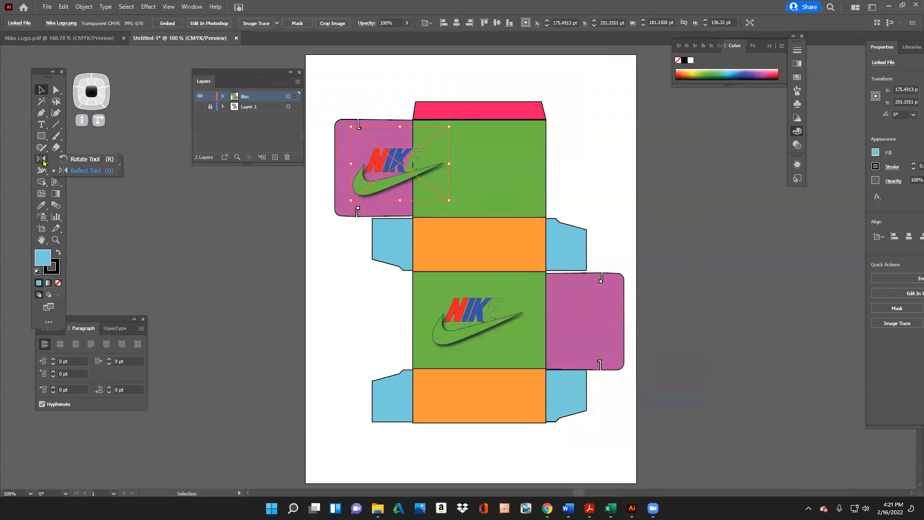
click(80, 159)
mouse_move(395, 174)
mouse_down()
mouse_move(369, 132)
mouse_move(434, 194)
mouse_move(447, 176)
mouse_move(379, 167)
mouse_up()
Scale the rotated logo to about 95 × 126 pt and position it between the purple flap's slots and the green panel
click(42, 90)
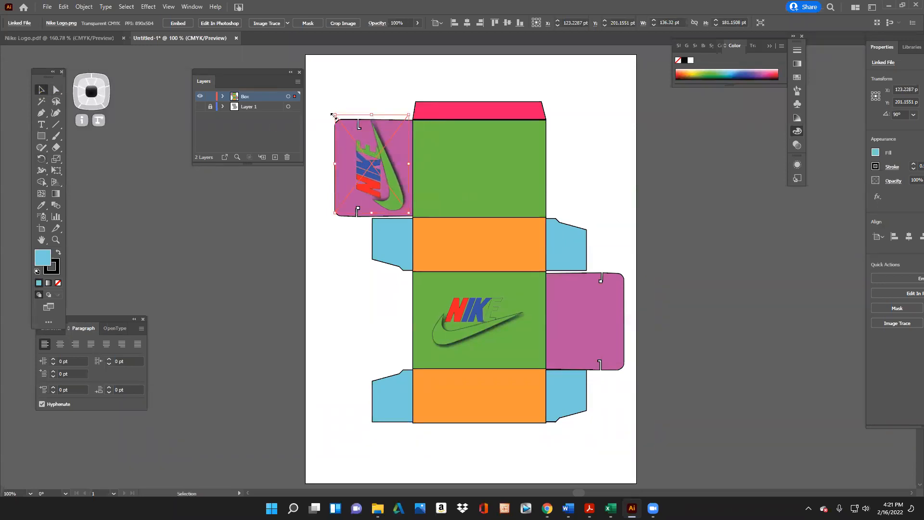
scroll(362, 220, up, 1)
drag(383, 200, 479, 168)
Draw a vertical line segment about 142 pt long connecting the two slots of the left purple flap
click(56, 240)
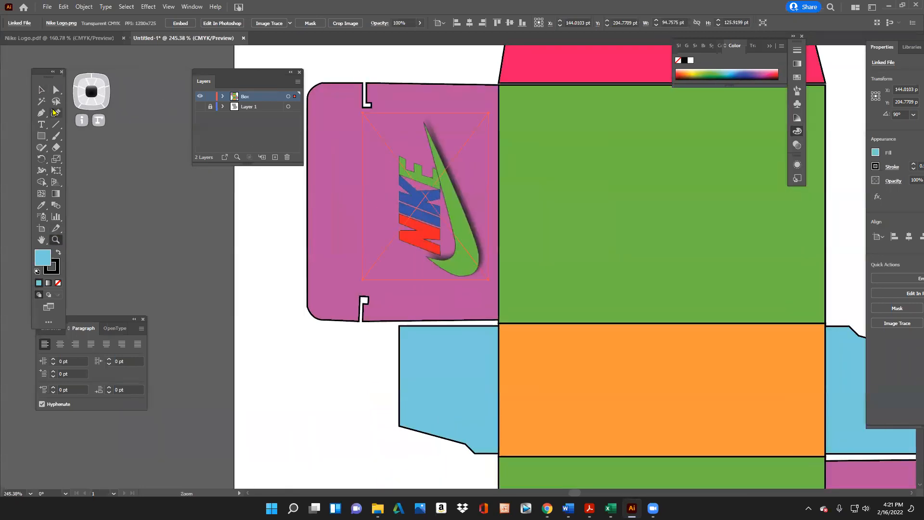
click(56, 124)
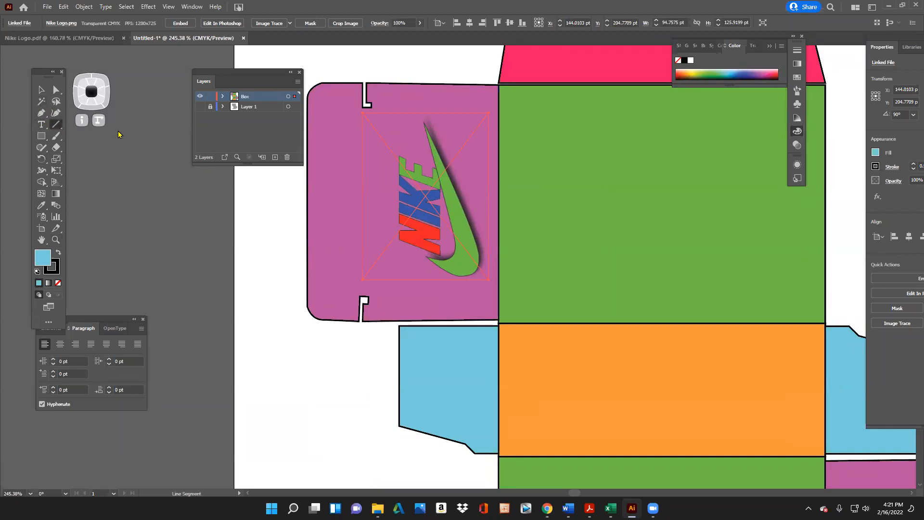
drag(363, 107, 365, 297)
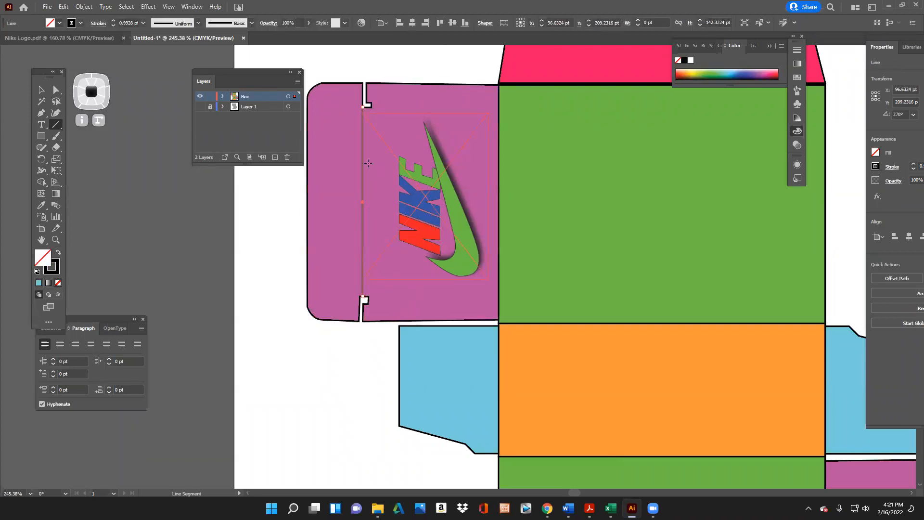
Draw a vertical line segment about 142 pt long connecting the two slots of the right purple flap and deselect it
scroll(379, 183, down, 1)
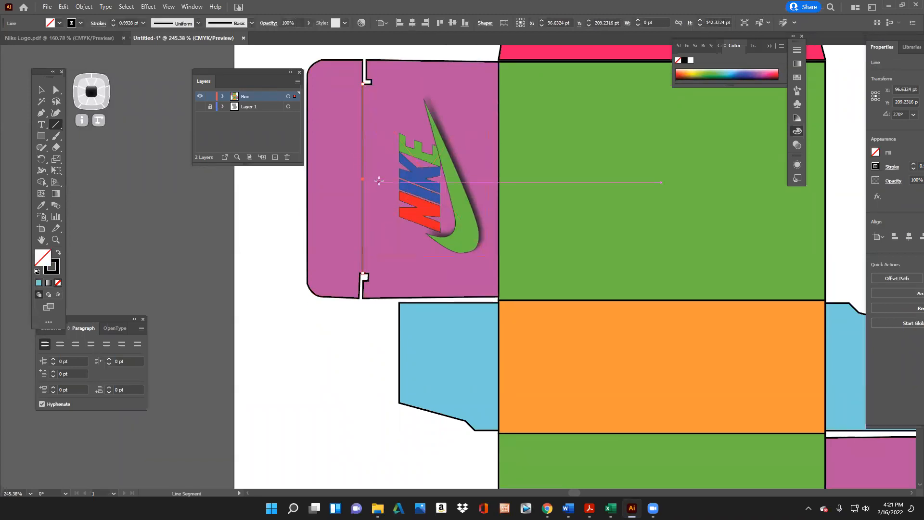
scroll(377, 181, down, 7)
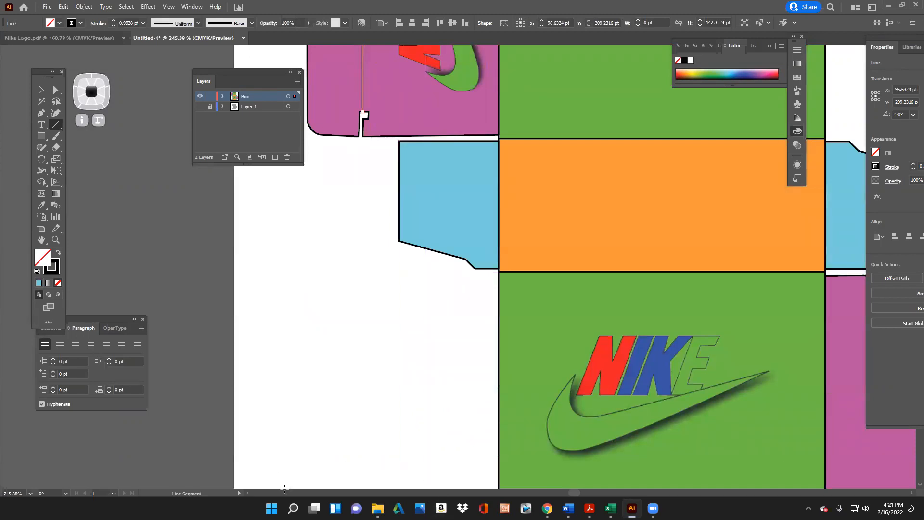
scroll(278, 471, down, 3)
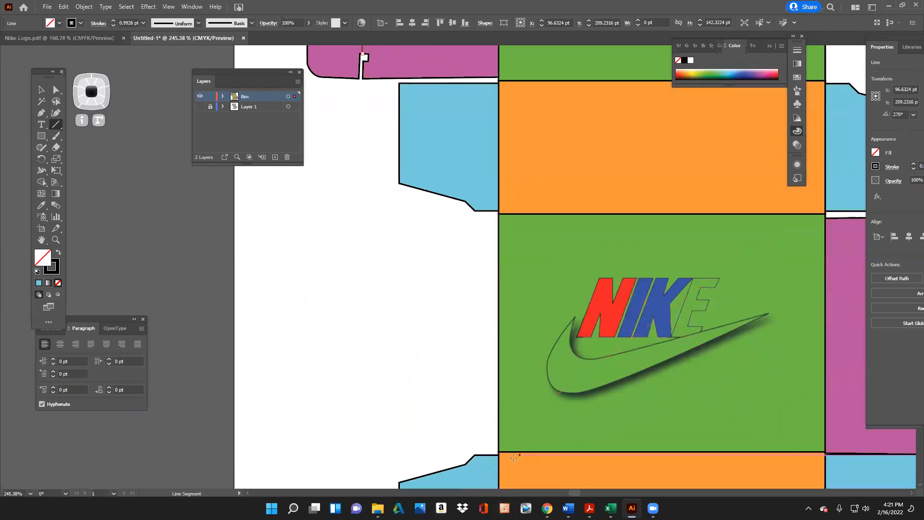
scroll(357, 488, left, 20)
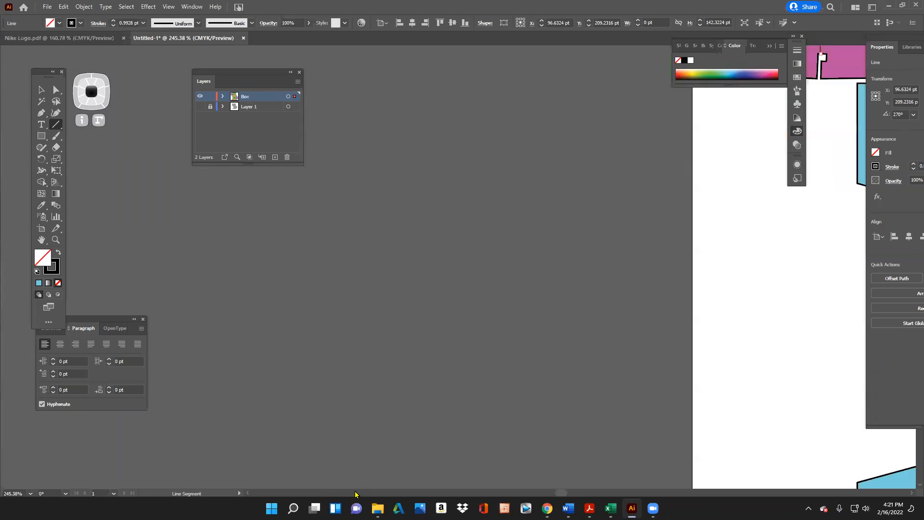
click(56, 241)
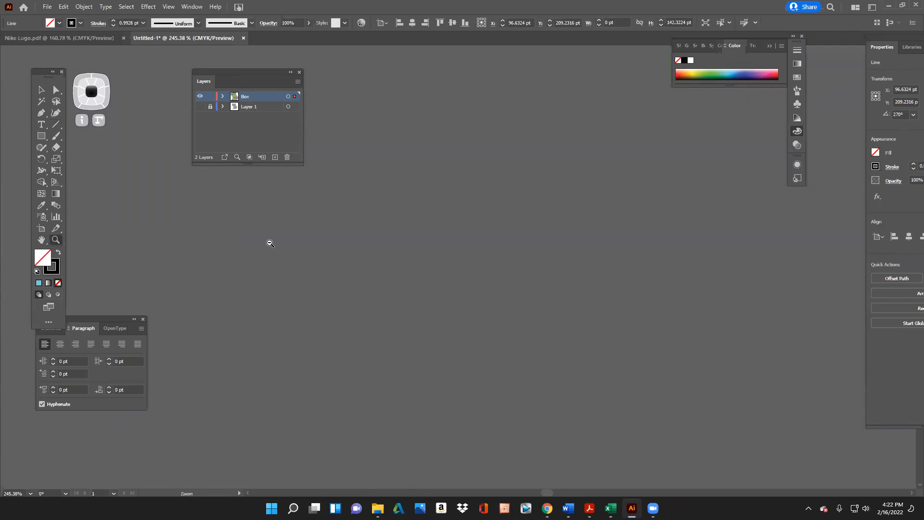
alt+click(444, 254)
alt+click(444, 253)
alt+click(444, 253)
alt+click(444, 254)
alt+click(443, 253)
alt+click(444, 254)
drag(704, 339, 862, 435)
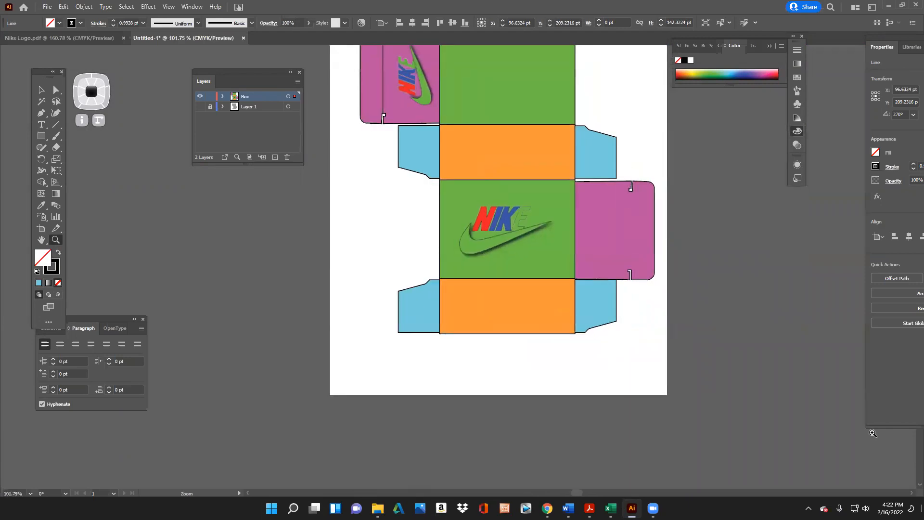
click(58, 125)
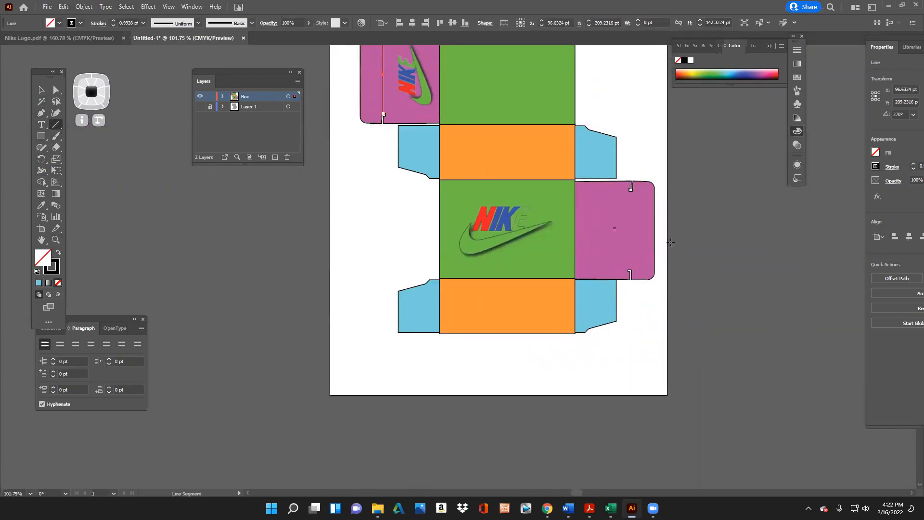
scroll(631, 191, down, 1)
click(631, 176)
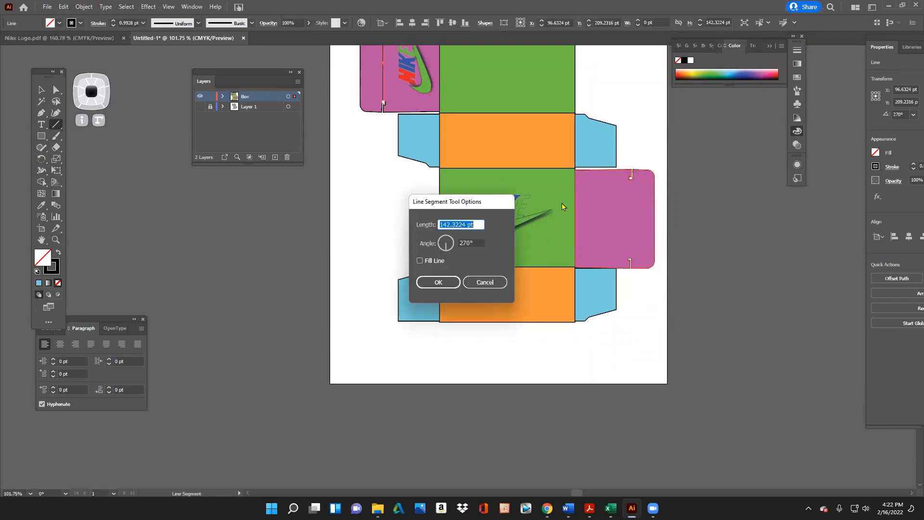
click(484, 282)
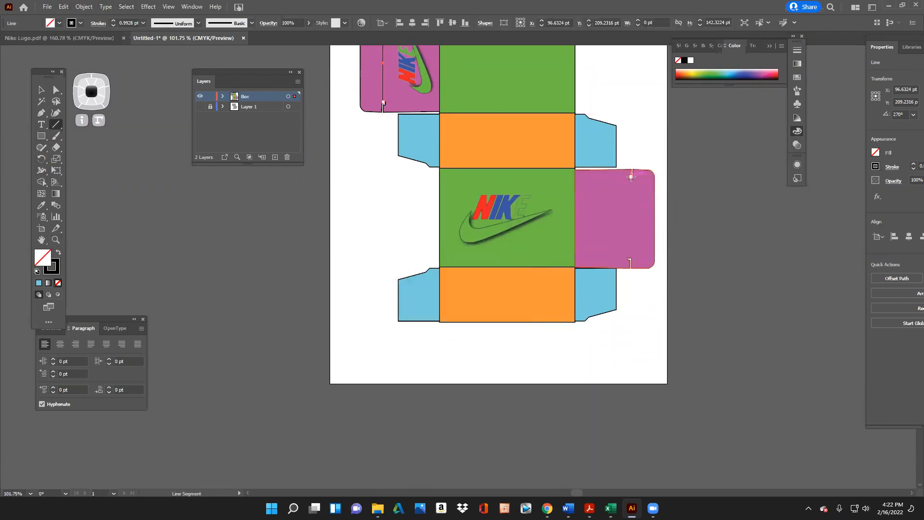
drag(631, 179, 631, 259)
click(41, 89)
click(142, 261)
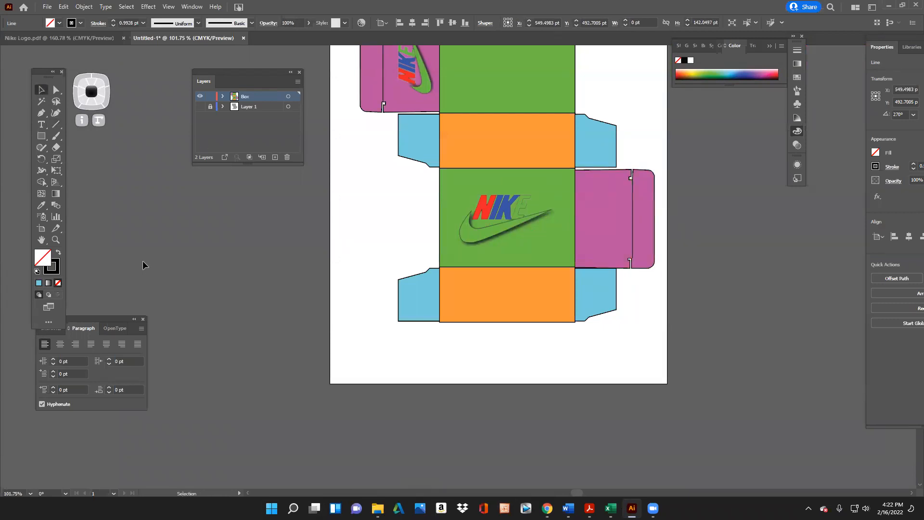
Start saving the document under a new name in the Spring 2022 folder with Adobe PDF as the file format
scroll(532, 219, up, 5)
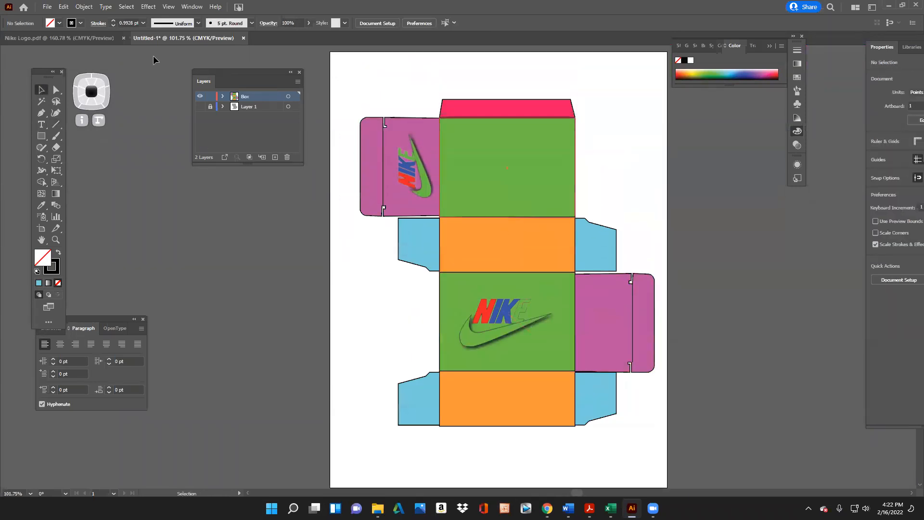
click(47, 7)
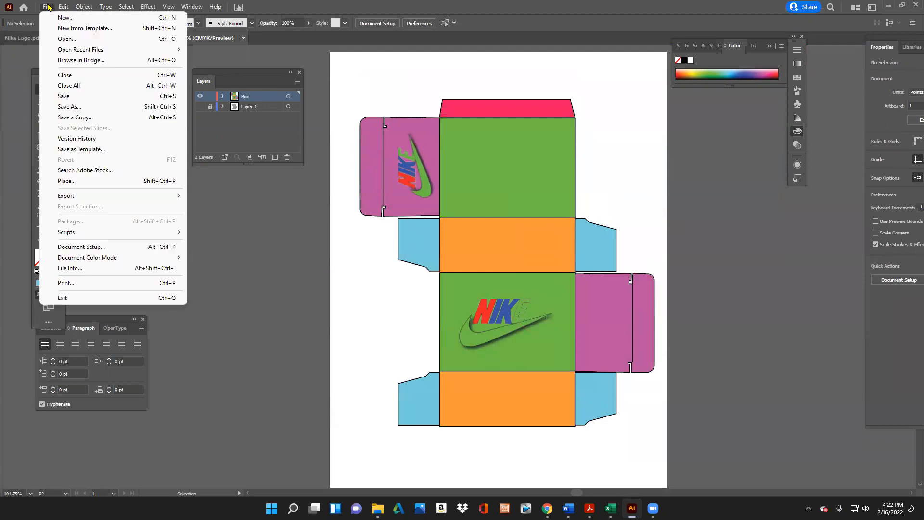
click(97, 114)
click(383, 316)
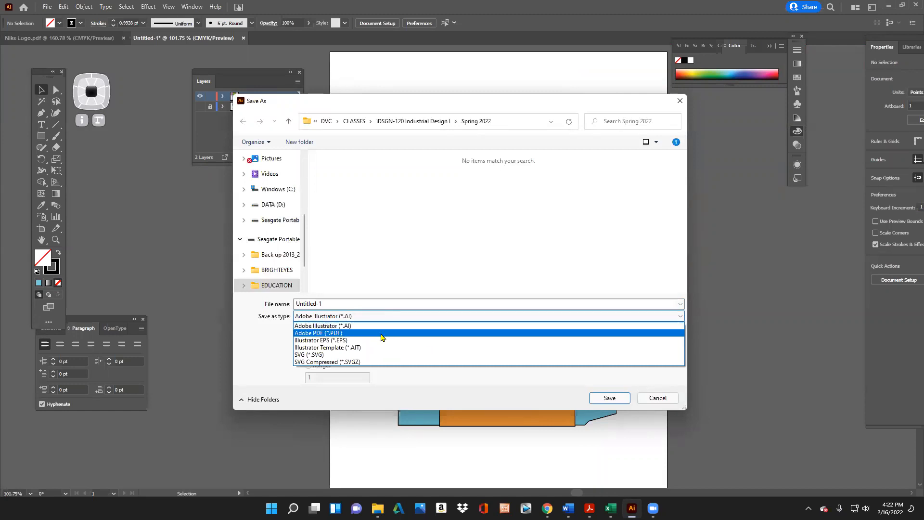
click(382, 338)
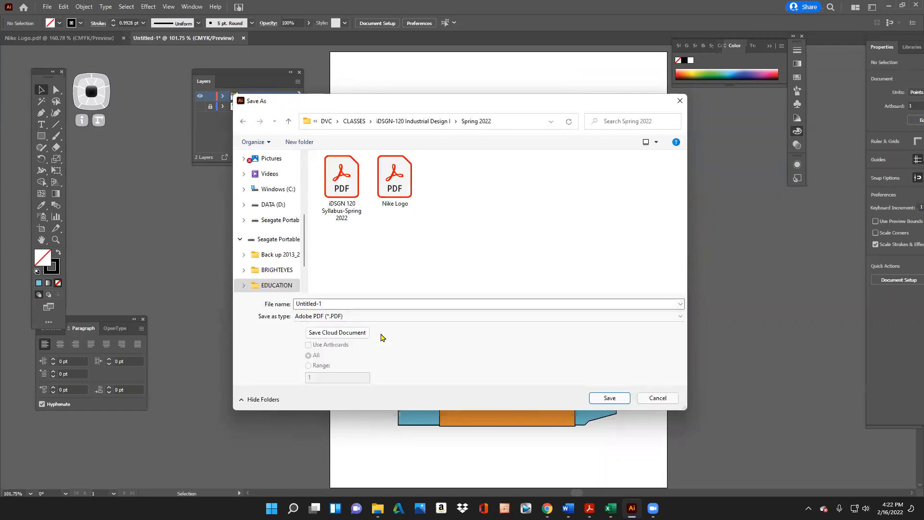
double_click(374, 305)
key(ctrl+v)
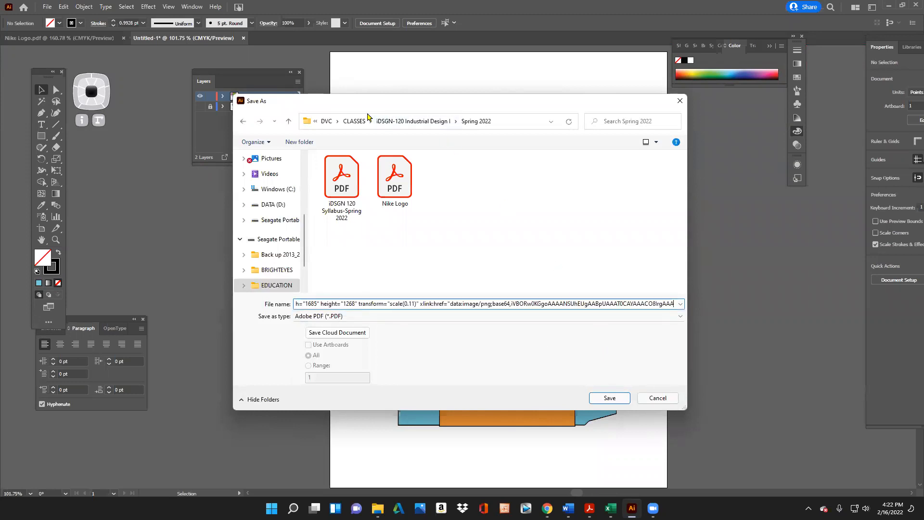
click(404, 121)
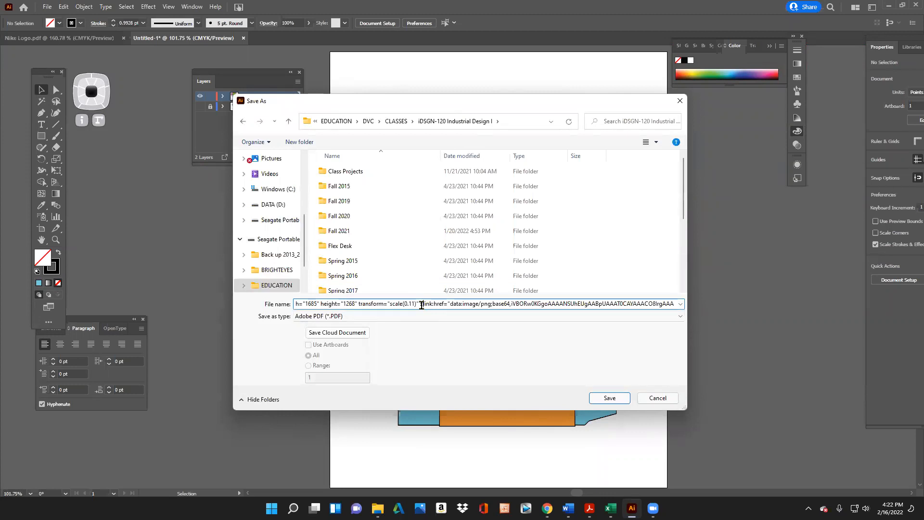
click(243, 121)
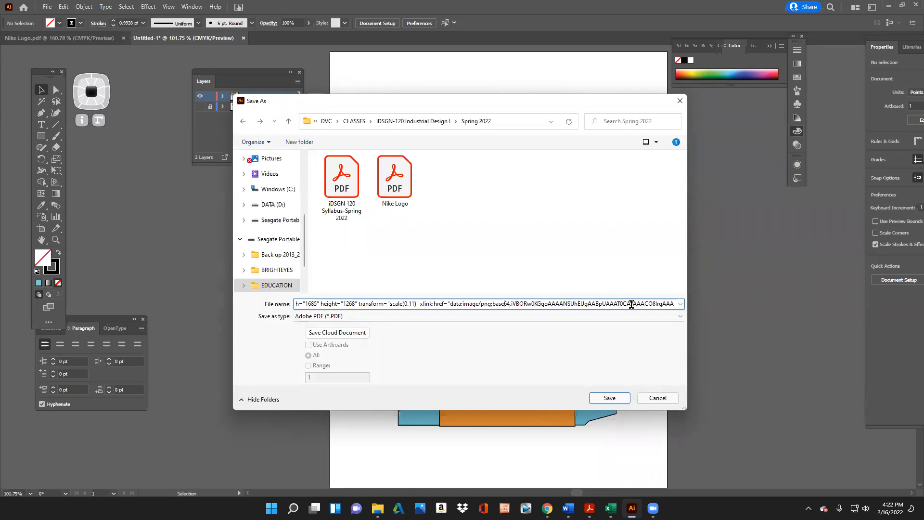
drag(294, 303, 780, 327)
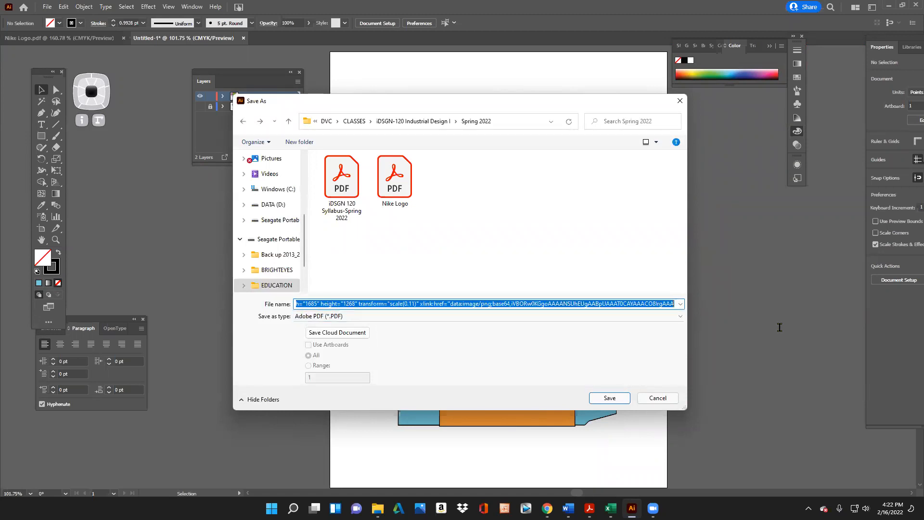
key(BackSpace)
key(ctrl+a)
key(BackSpace)
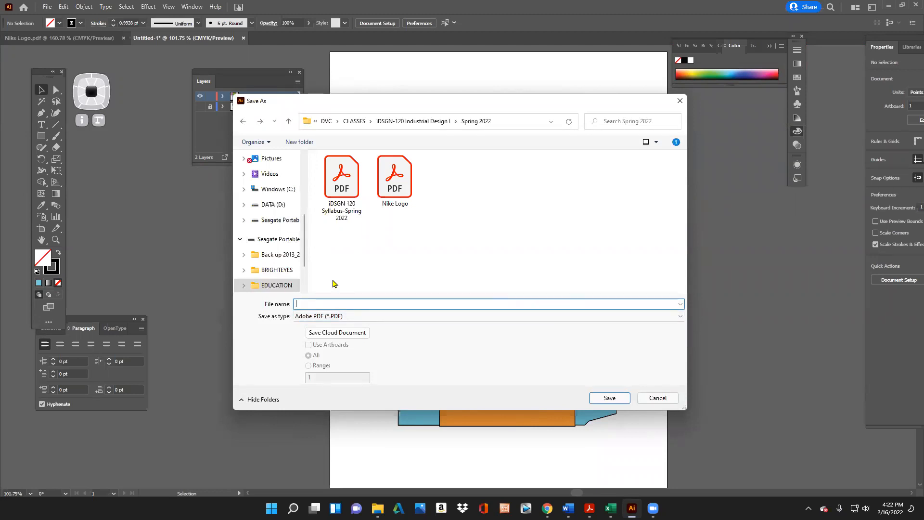
Name the file with the owner's surname followed by "Box" and save the PDF with the Illustrator Default preset
text(Smith's )
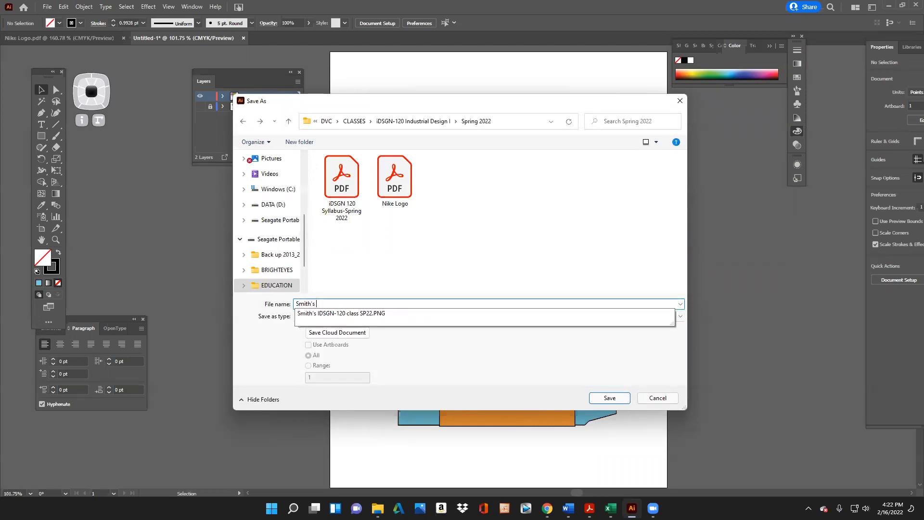
text(Box)
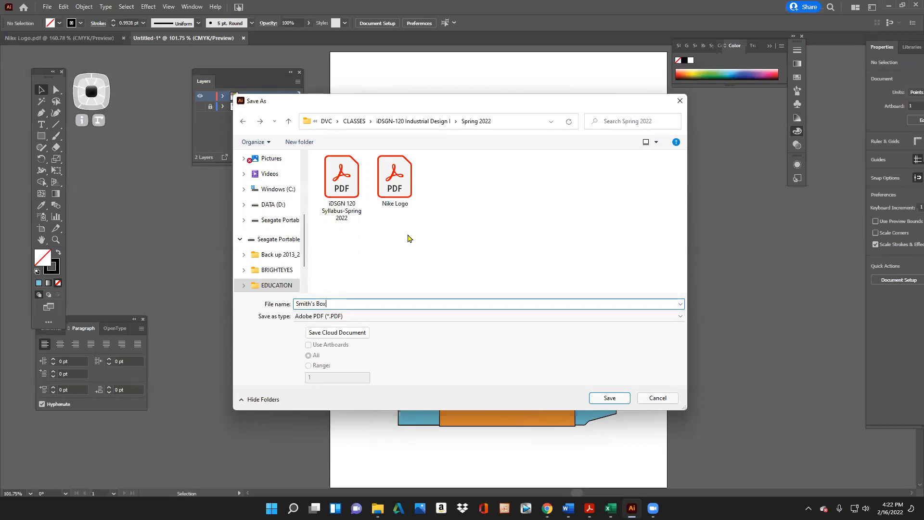
click(610, 399)
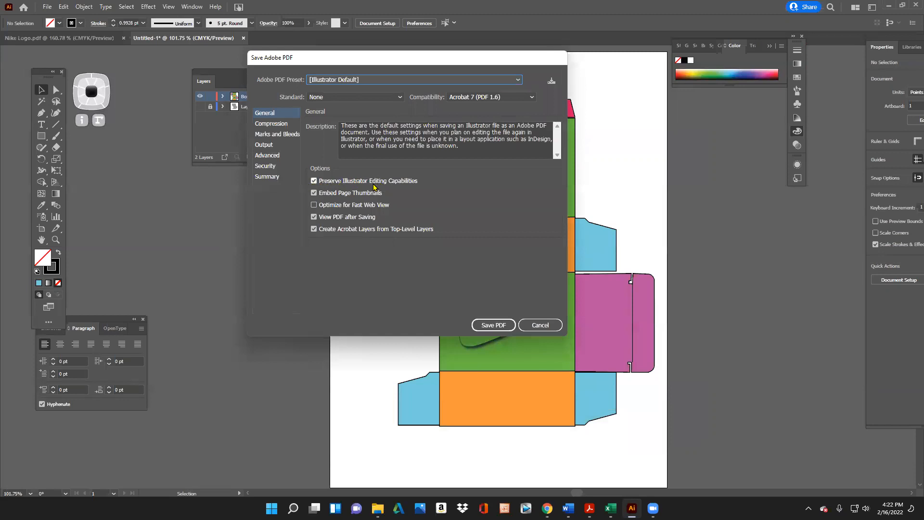
click(486, 326)
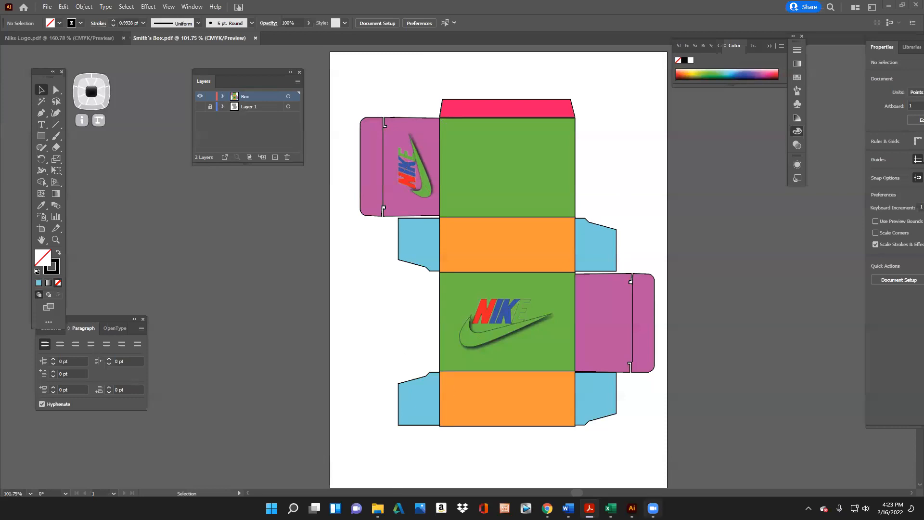
Switch to Chrome to examine the gray reference image of the unfolded box, and minimize the browser again
mouse_move(547, 508)
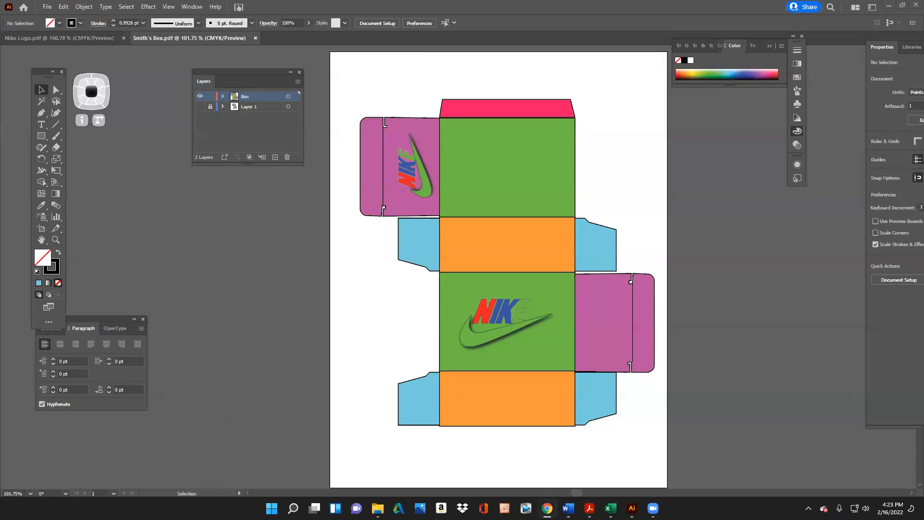
key(alt+Tab)
scroll(407, 229, down, 3)
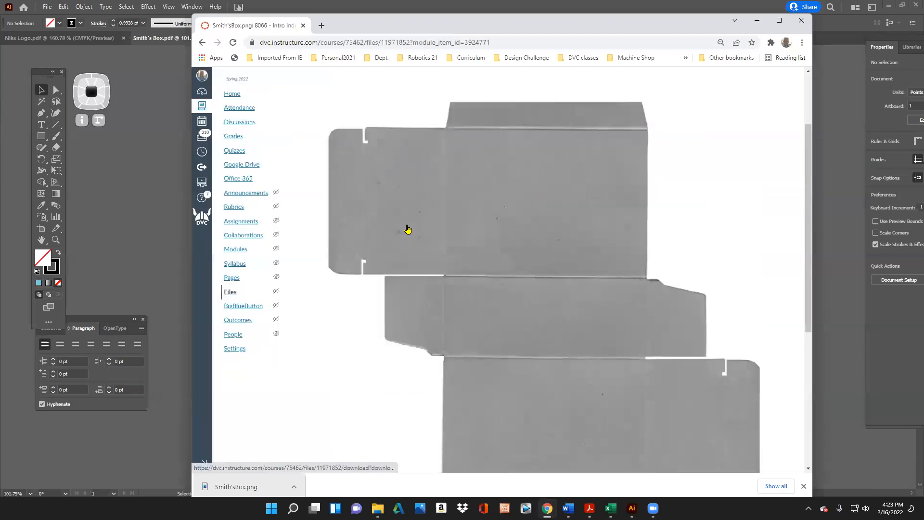
scroll(407, 229, down, 5)
scroll(409, 231, up, 3)
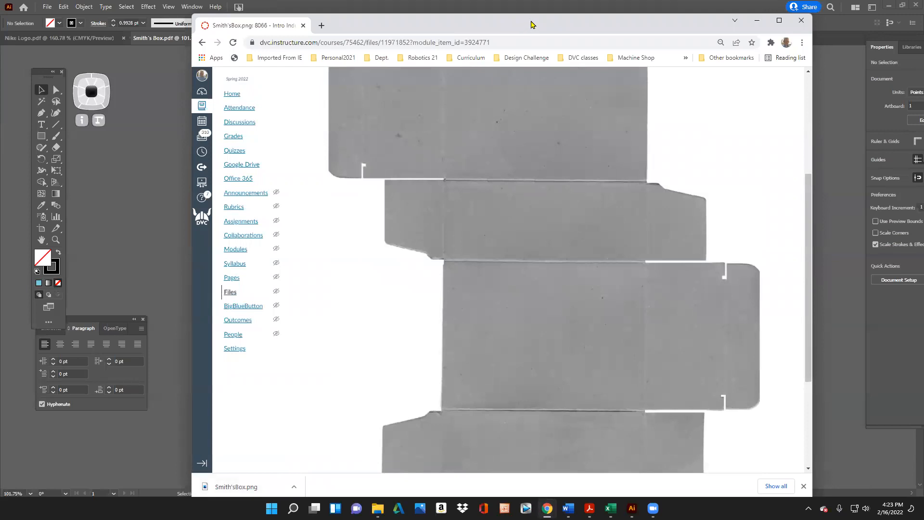
click(757, 20)
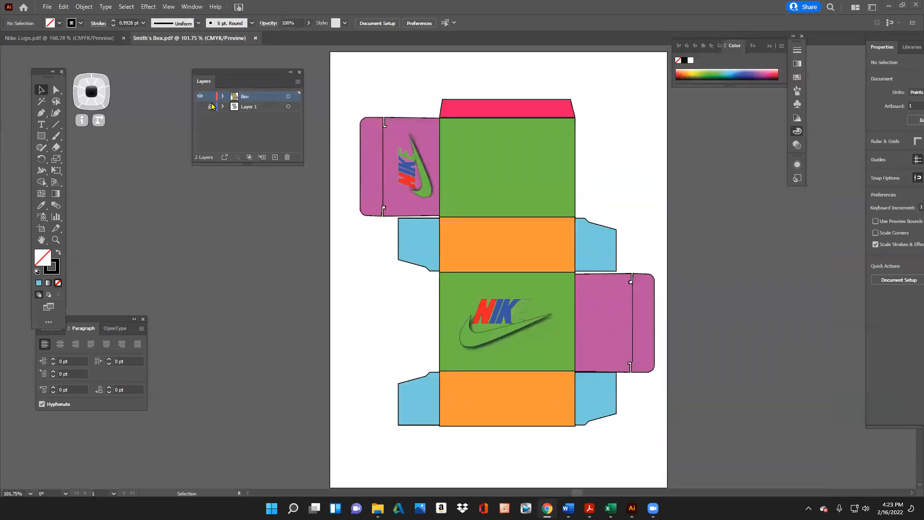
Compare the colored artwork with the gray scan by showing Layer 1 and hiding Box, and restore both layers' visibility
click(200, 107)
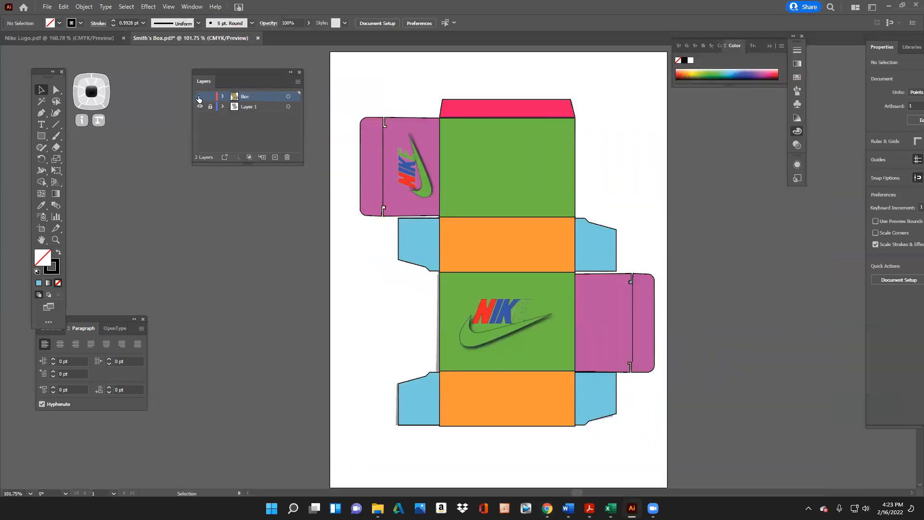
click(199, 97)
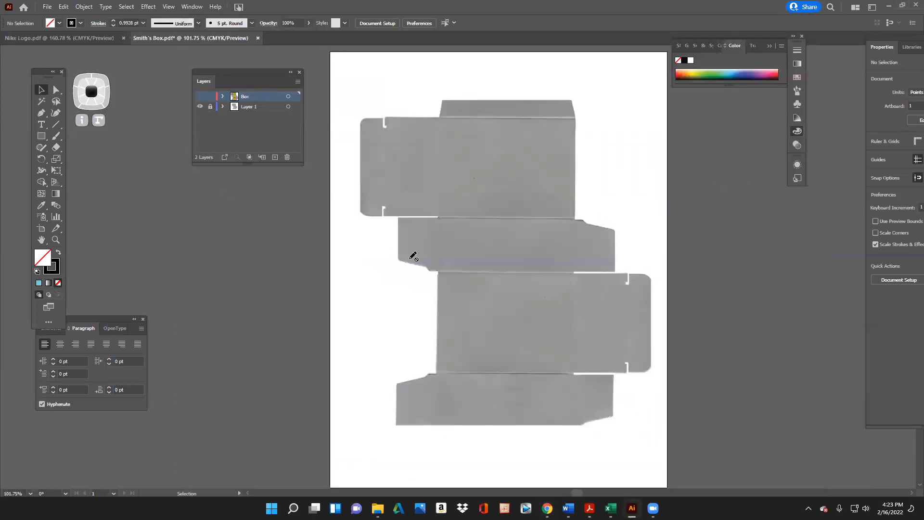
click(200, 96)
click(198, 106)
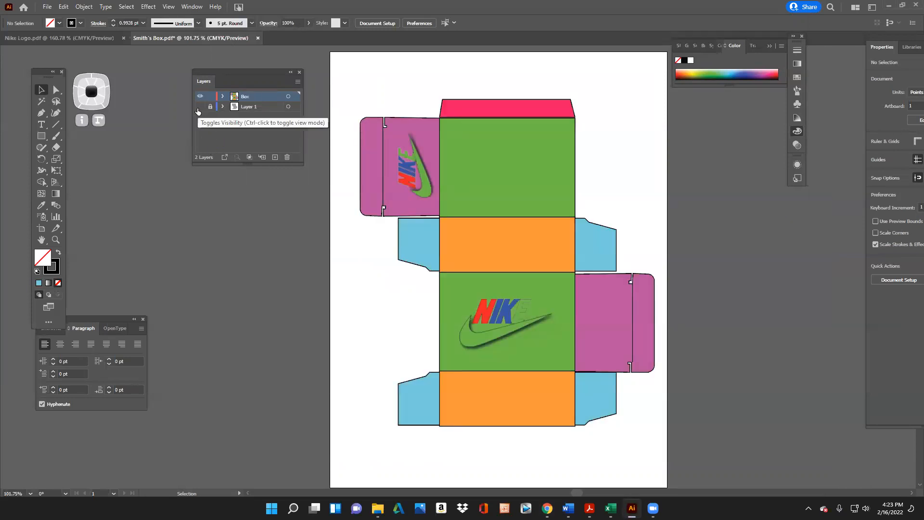
Lock the Box layer and toggle its visibility off and back on
click(209, 96)
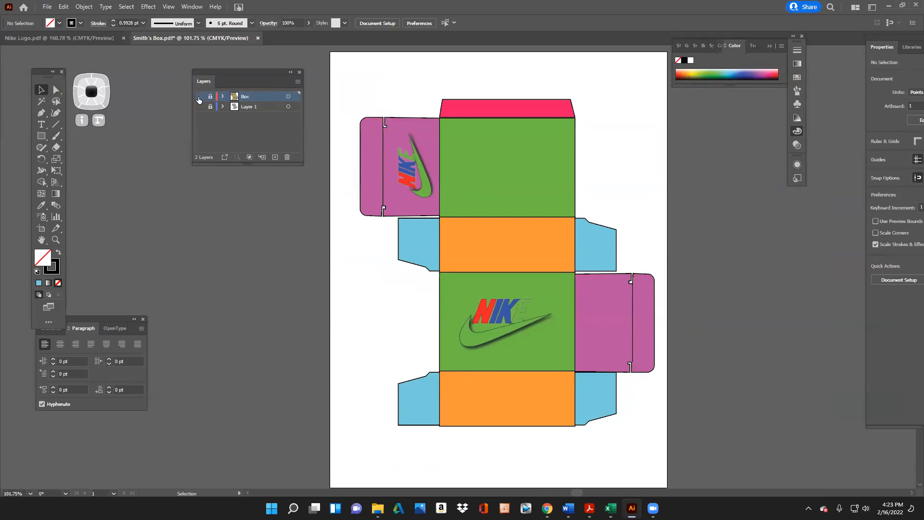
click(199, 96)
click(199, 96)
Activate the Direct Selection tool and move the floating toolbox further down, away from its original spot
click(56, 89)
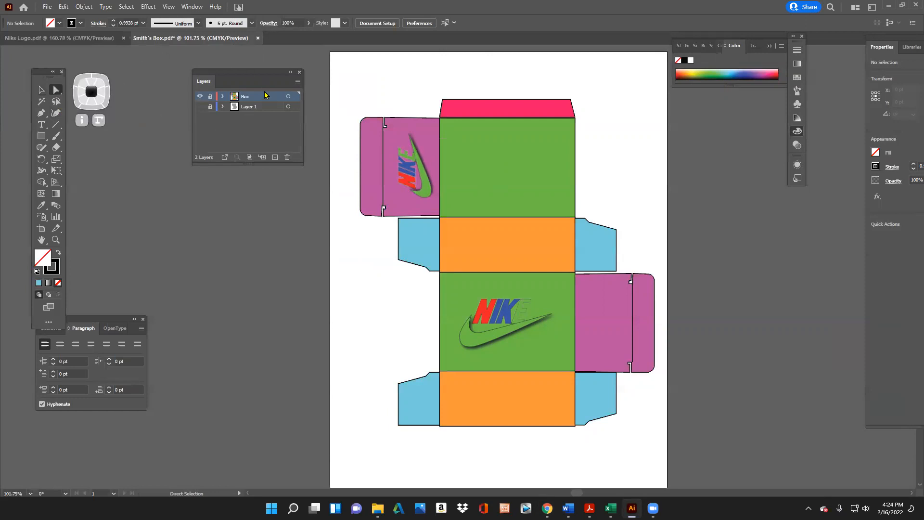
drag(37, 76, 19, 145)
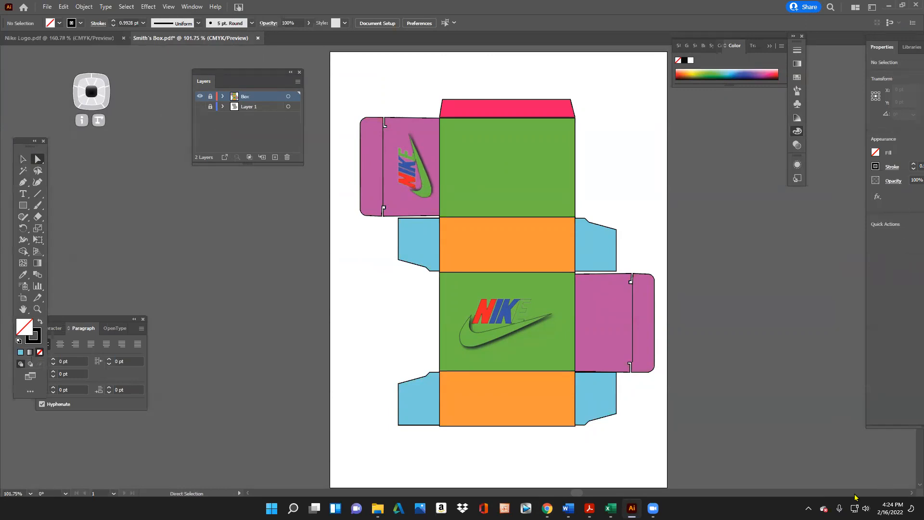
Minimize the Illustrator window and switch to Zoom
click(653, 508)
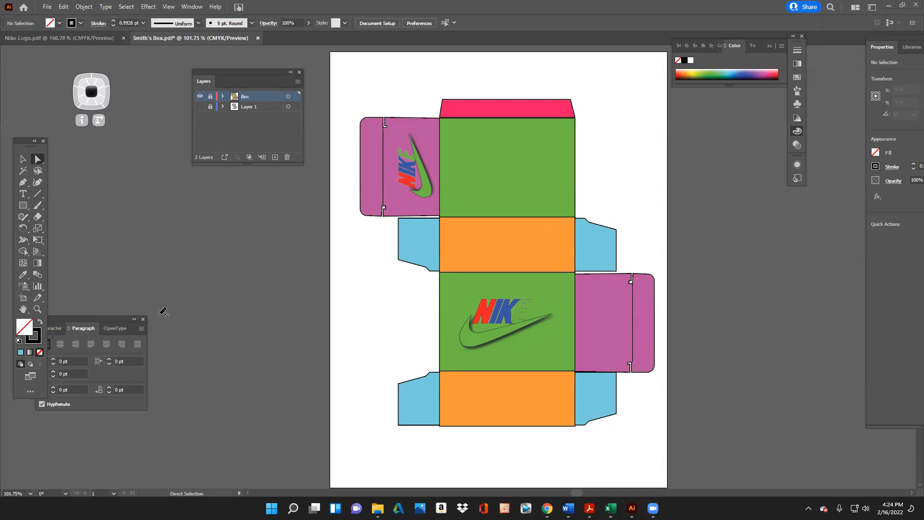
click(889, 5)
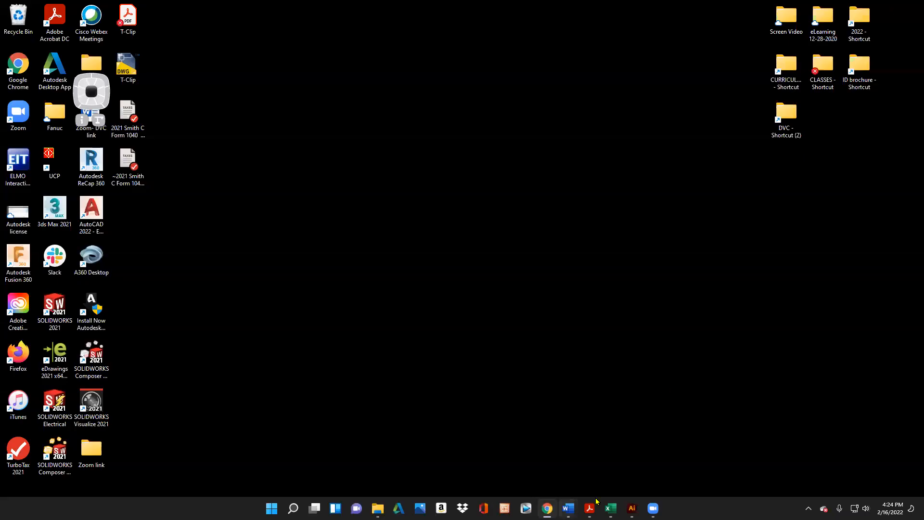
click(653, 508)
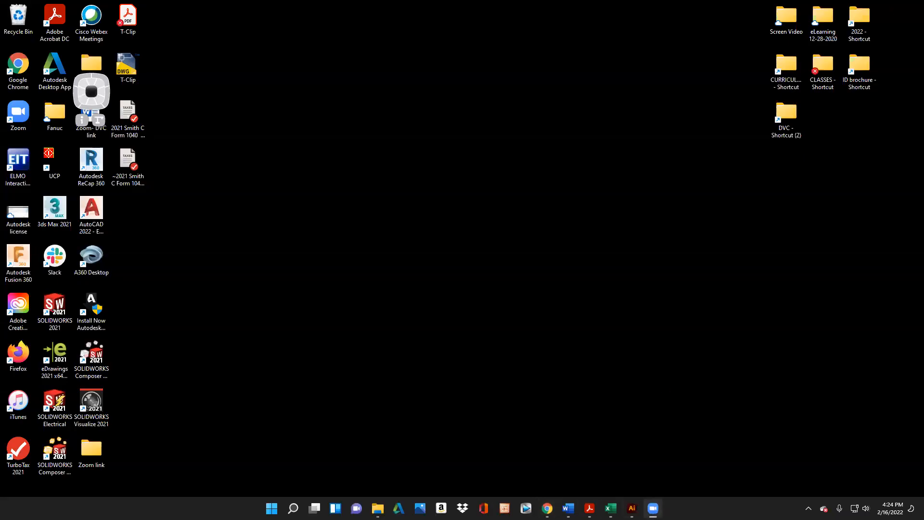